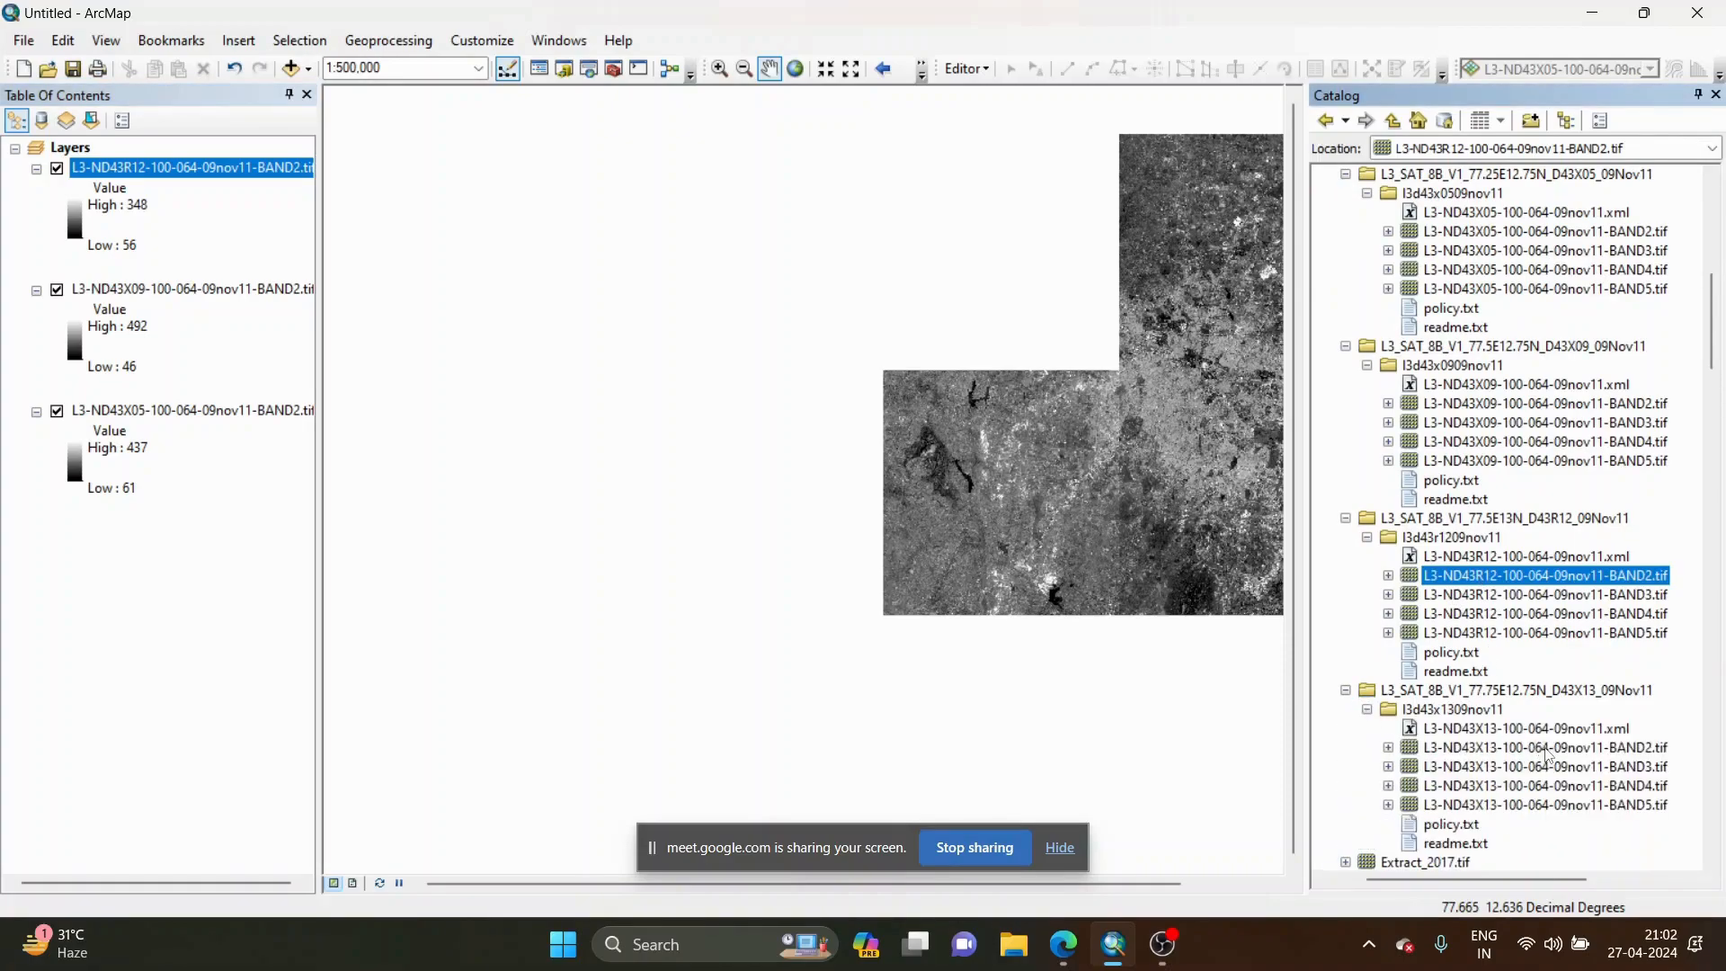
pyautogui.moveTo(1064, 559); pyautogui.dragTo(985, 589)
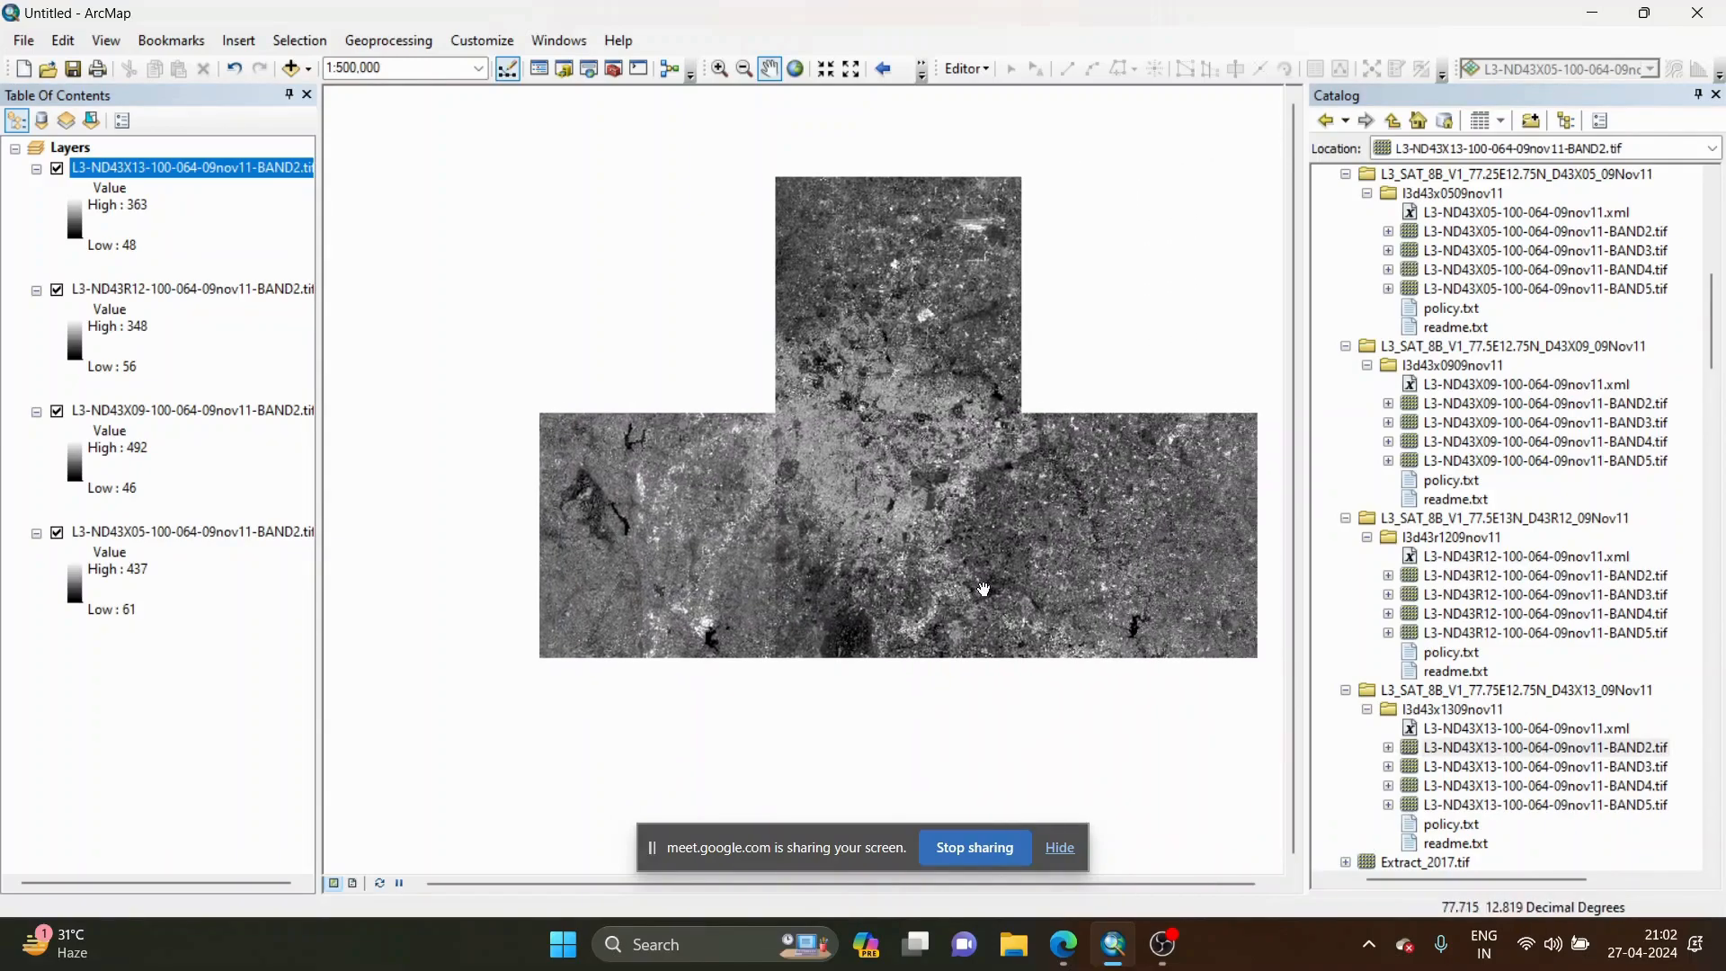
pyautogui.scroll(-6, 1560, 751)
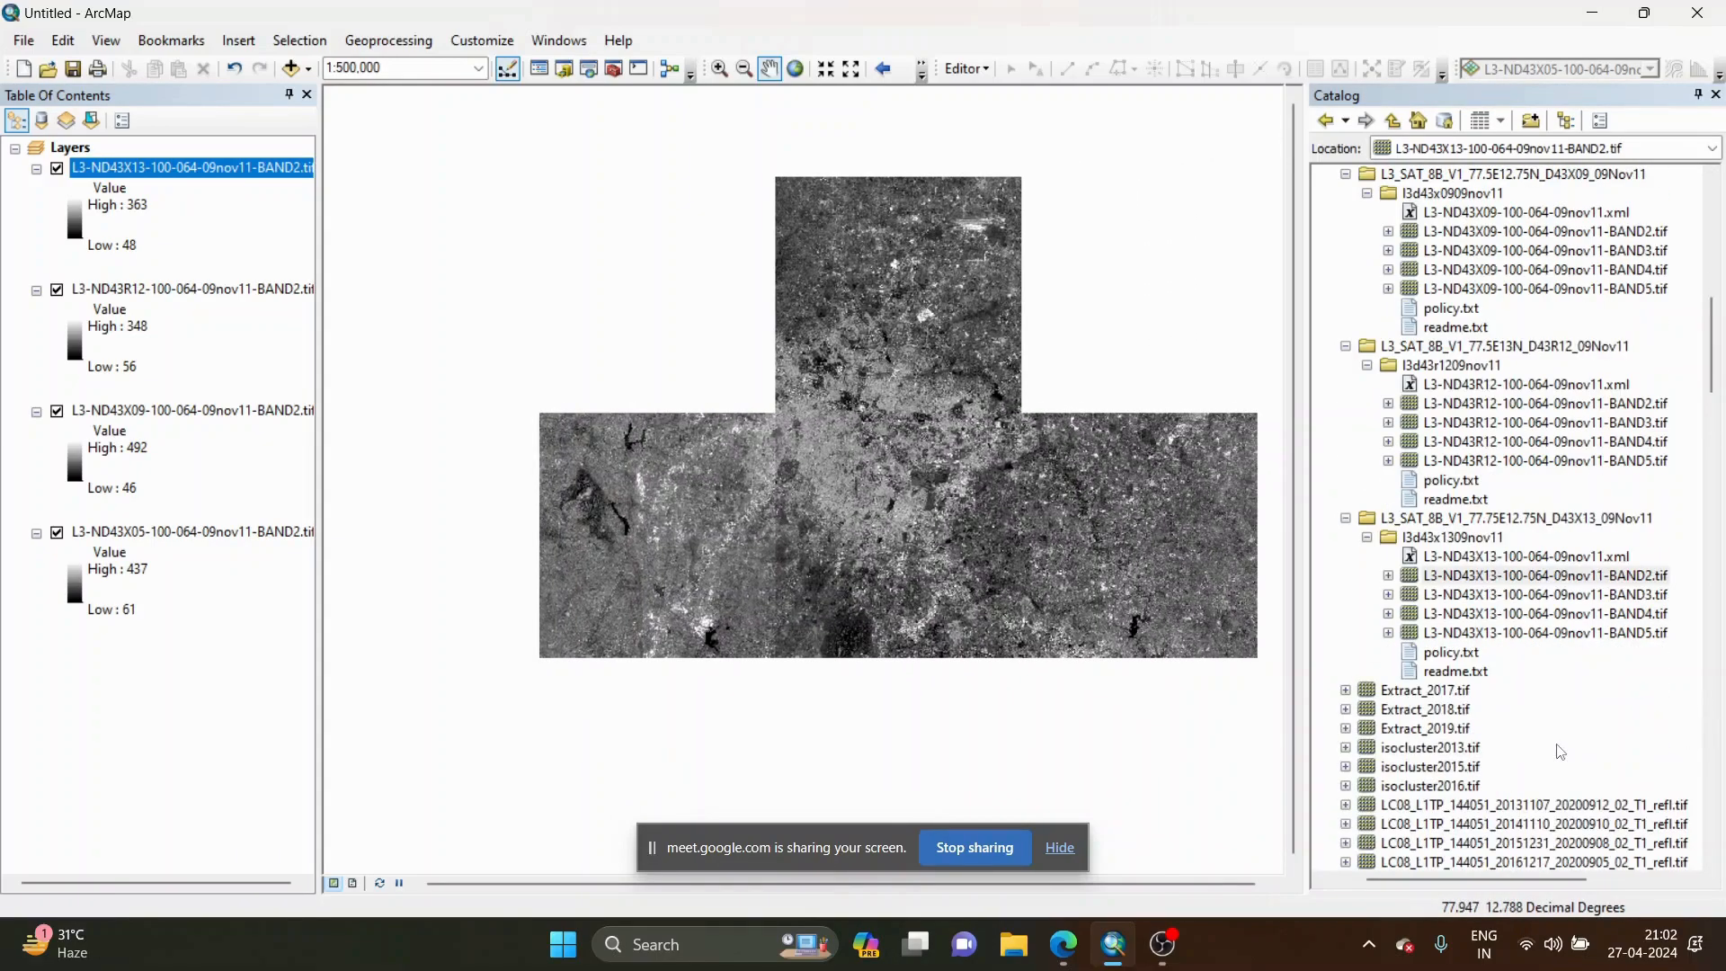
pyautogui.scroll(-2, 1092, 691)
pyautogui.scroll(1, 1091, 691)
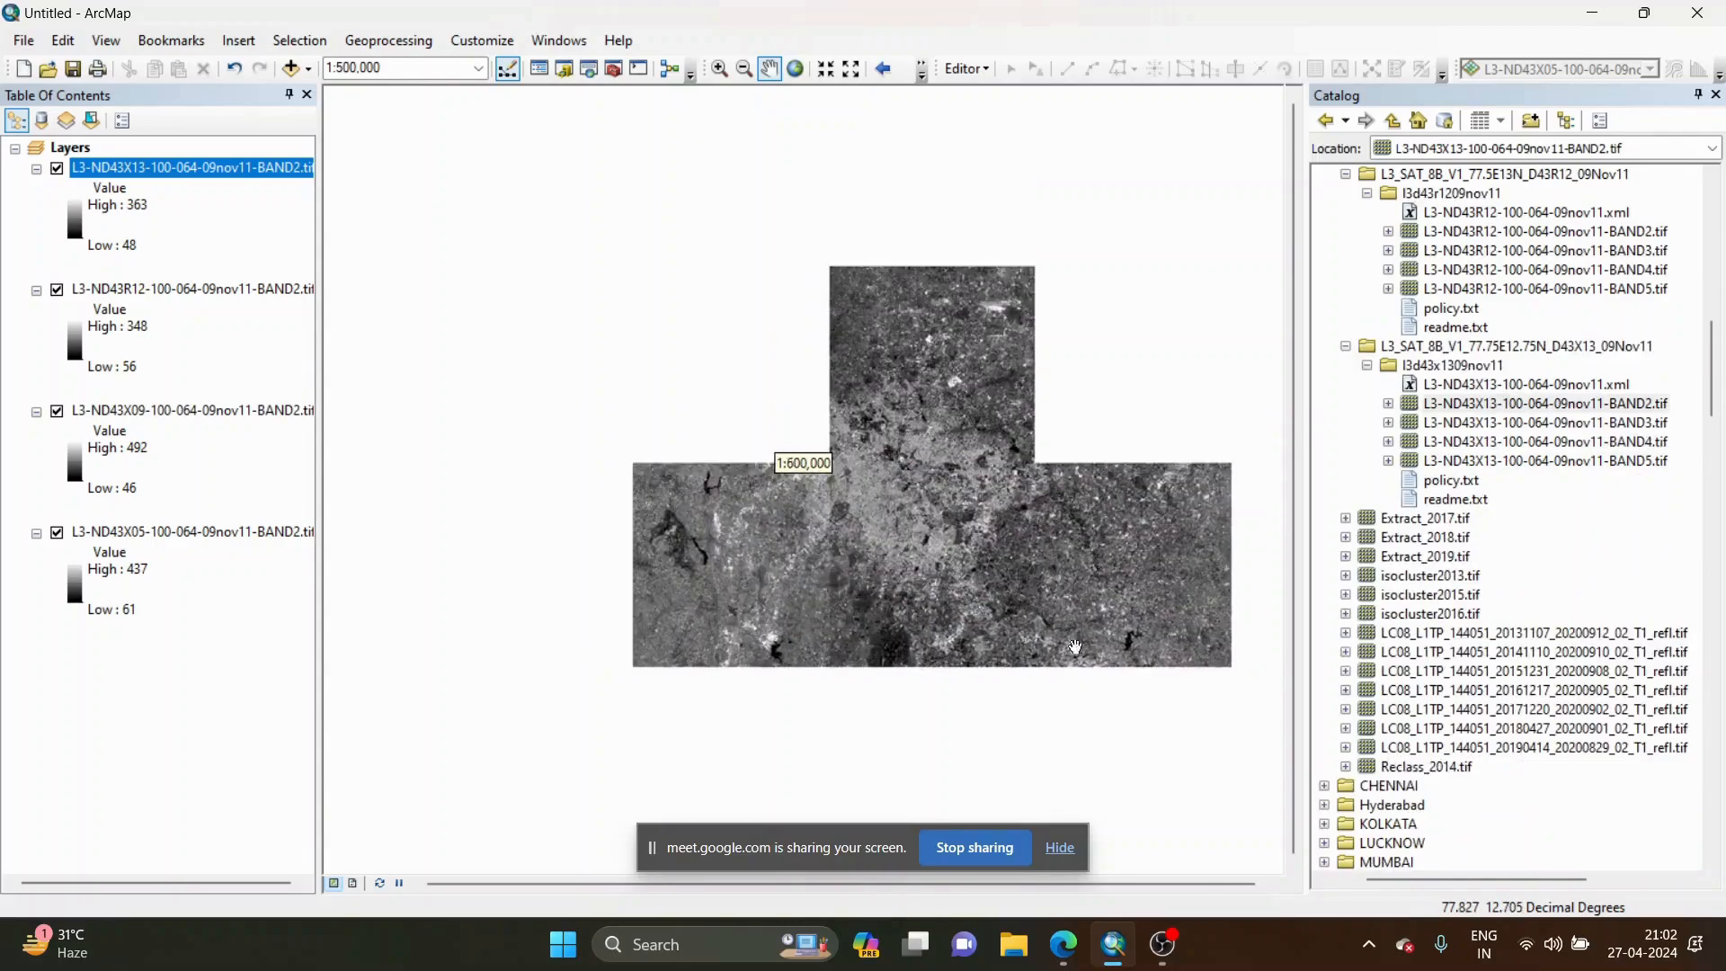
# Examine the four adjoining Band 2 tiles and the seams between them at closer and wider scales.
pyautogui.moveTo(1057, 533); pyautogui.dragTo(915, 470)
pyautogui.scroll(1, 915, 469)
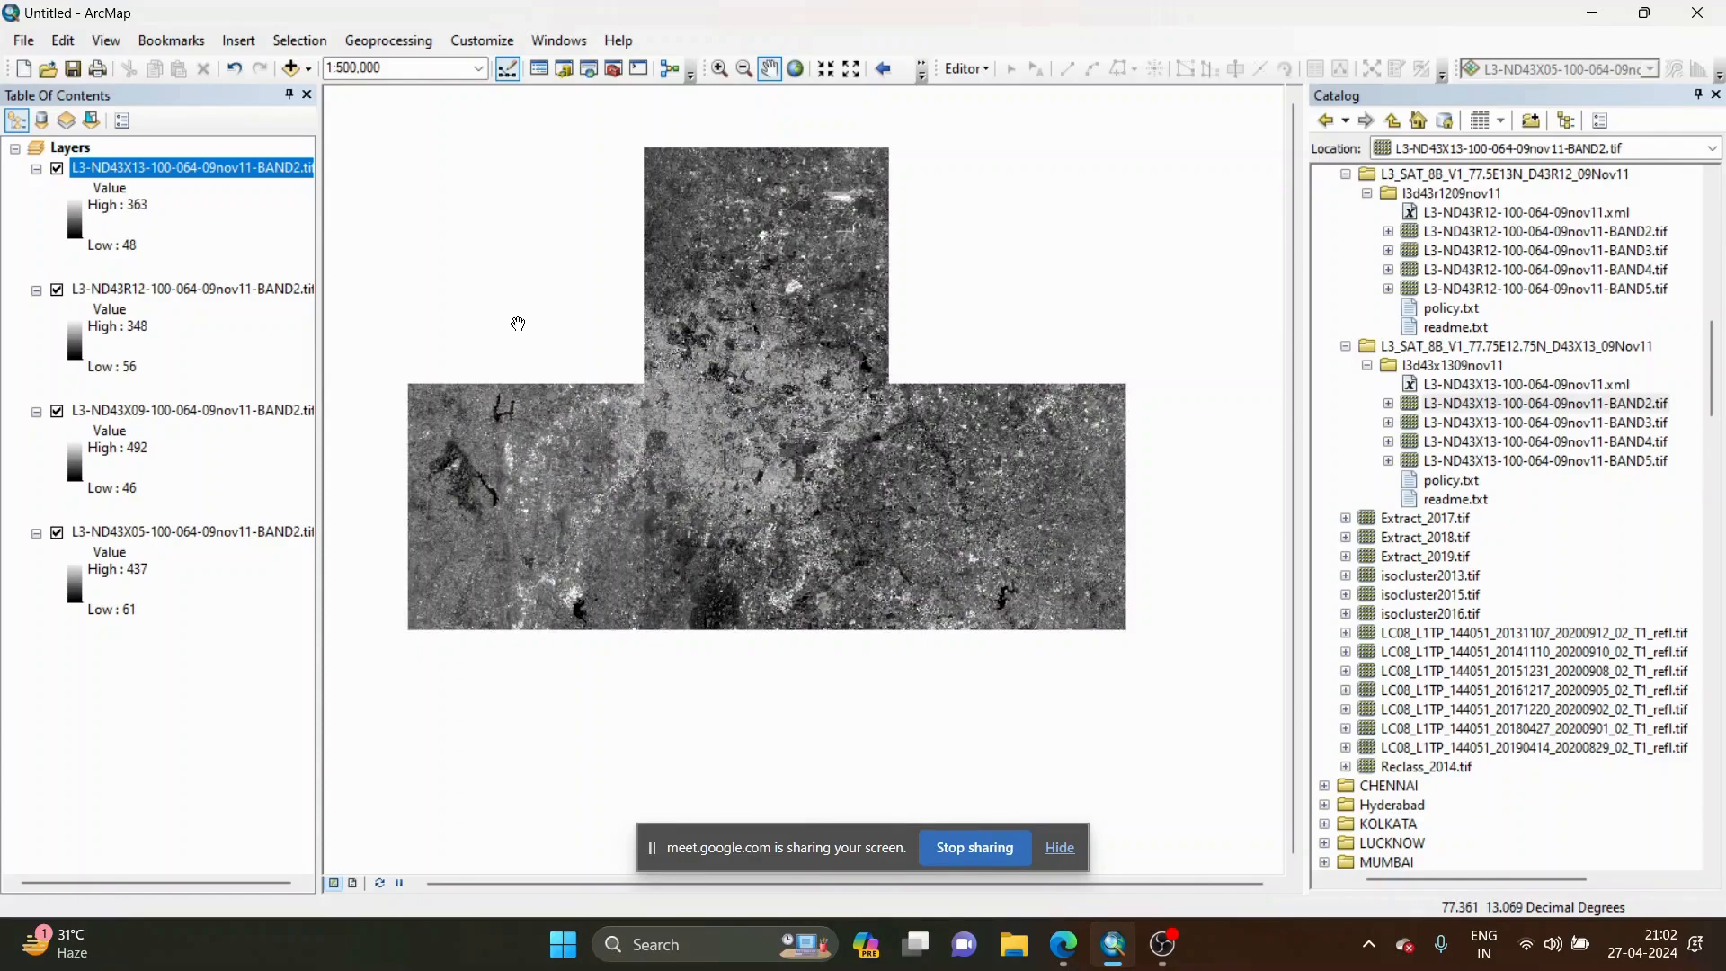
pyautogui.scroll(5, 711, 419)
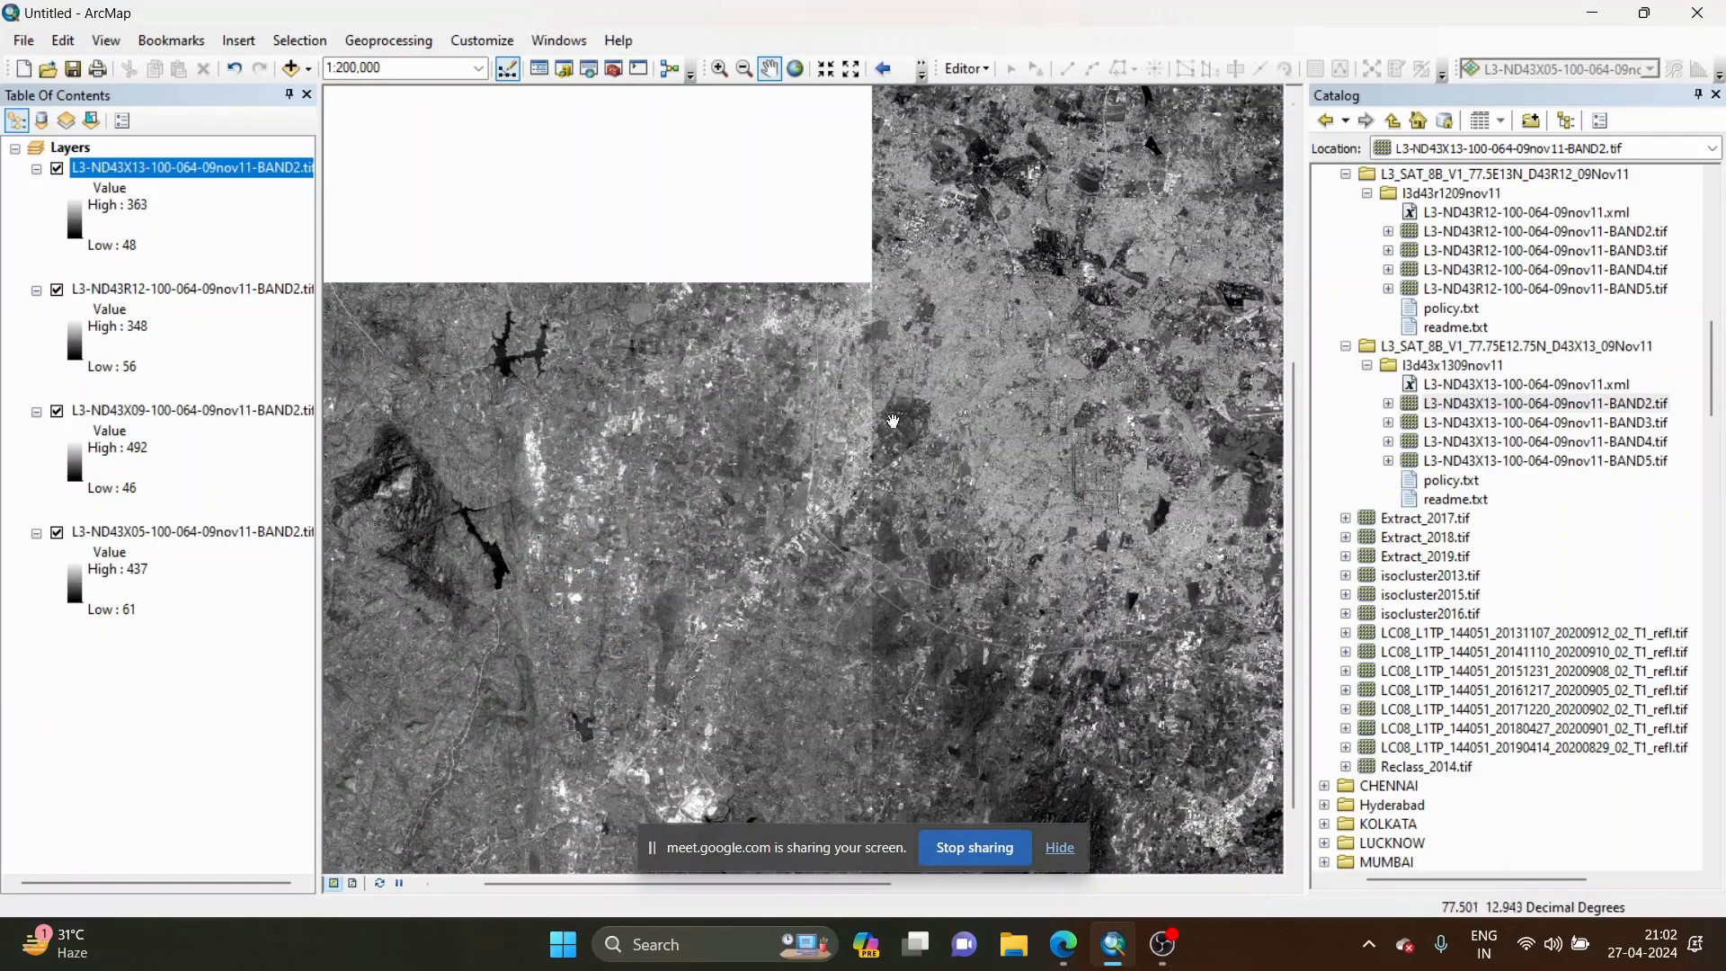
pyautogui.scroll(-3, 886, 445)
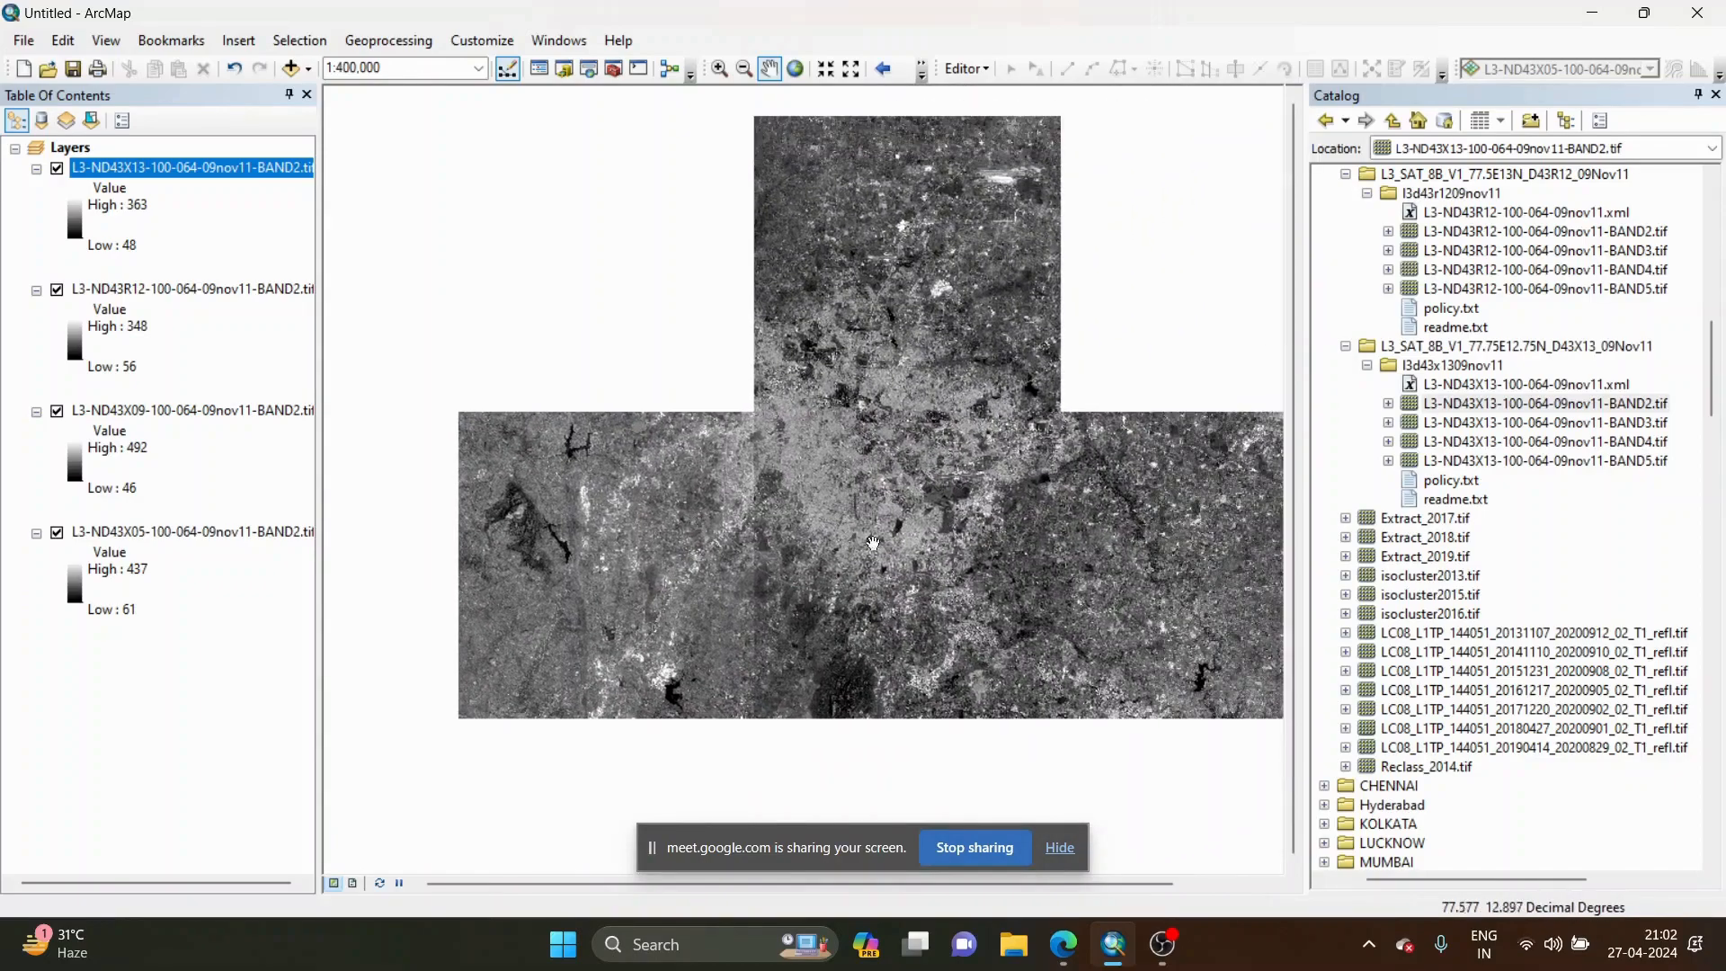
pyautogui.moveTo(884, 559); pyautogui.dragTo(766, 506)
pyautogui.scroll(-1, 766, 506)
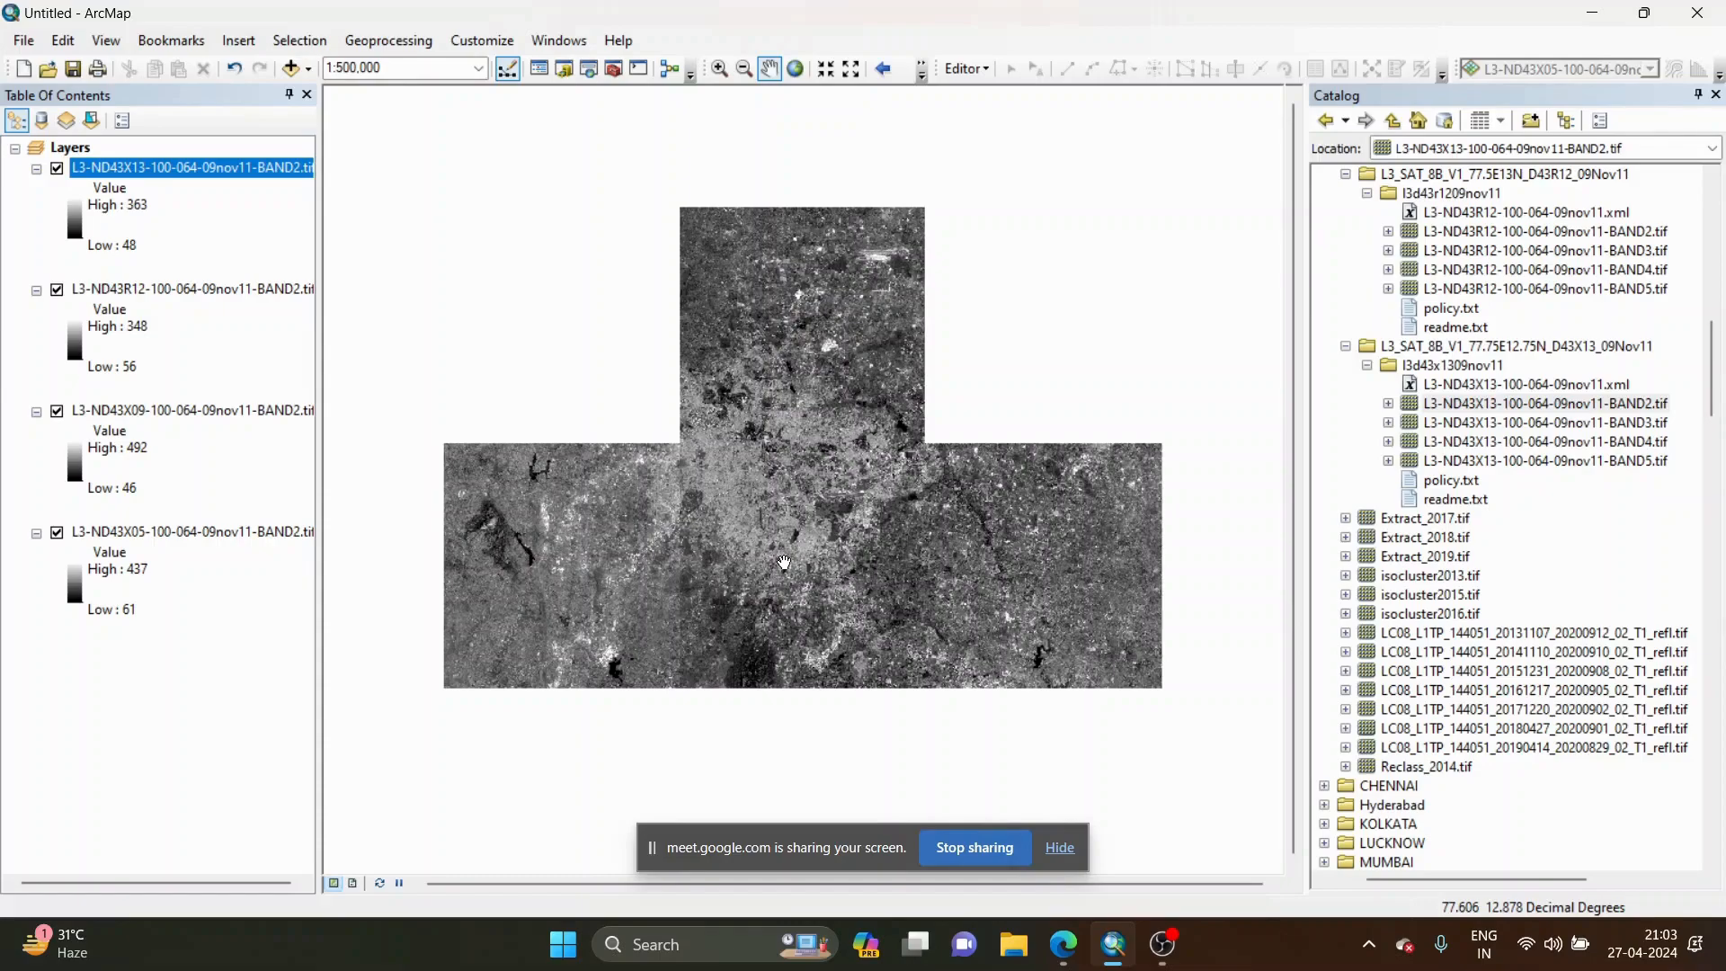
# Locate the System Toolboxes in the Catalog tree and list the toolboxes they contain.
pyautogui.scroll(10, 1438, 556)
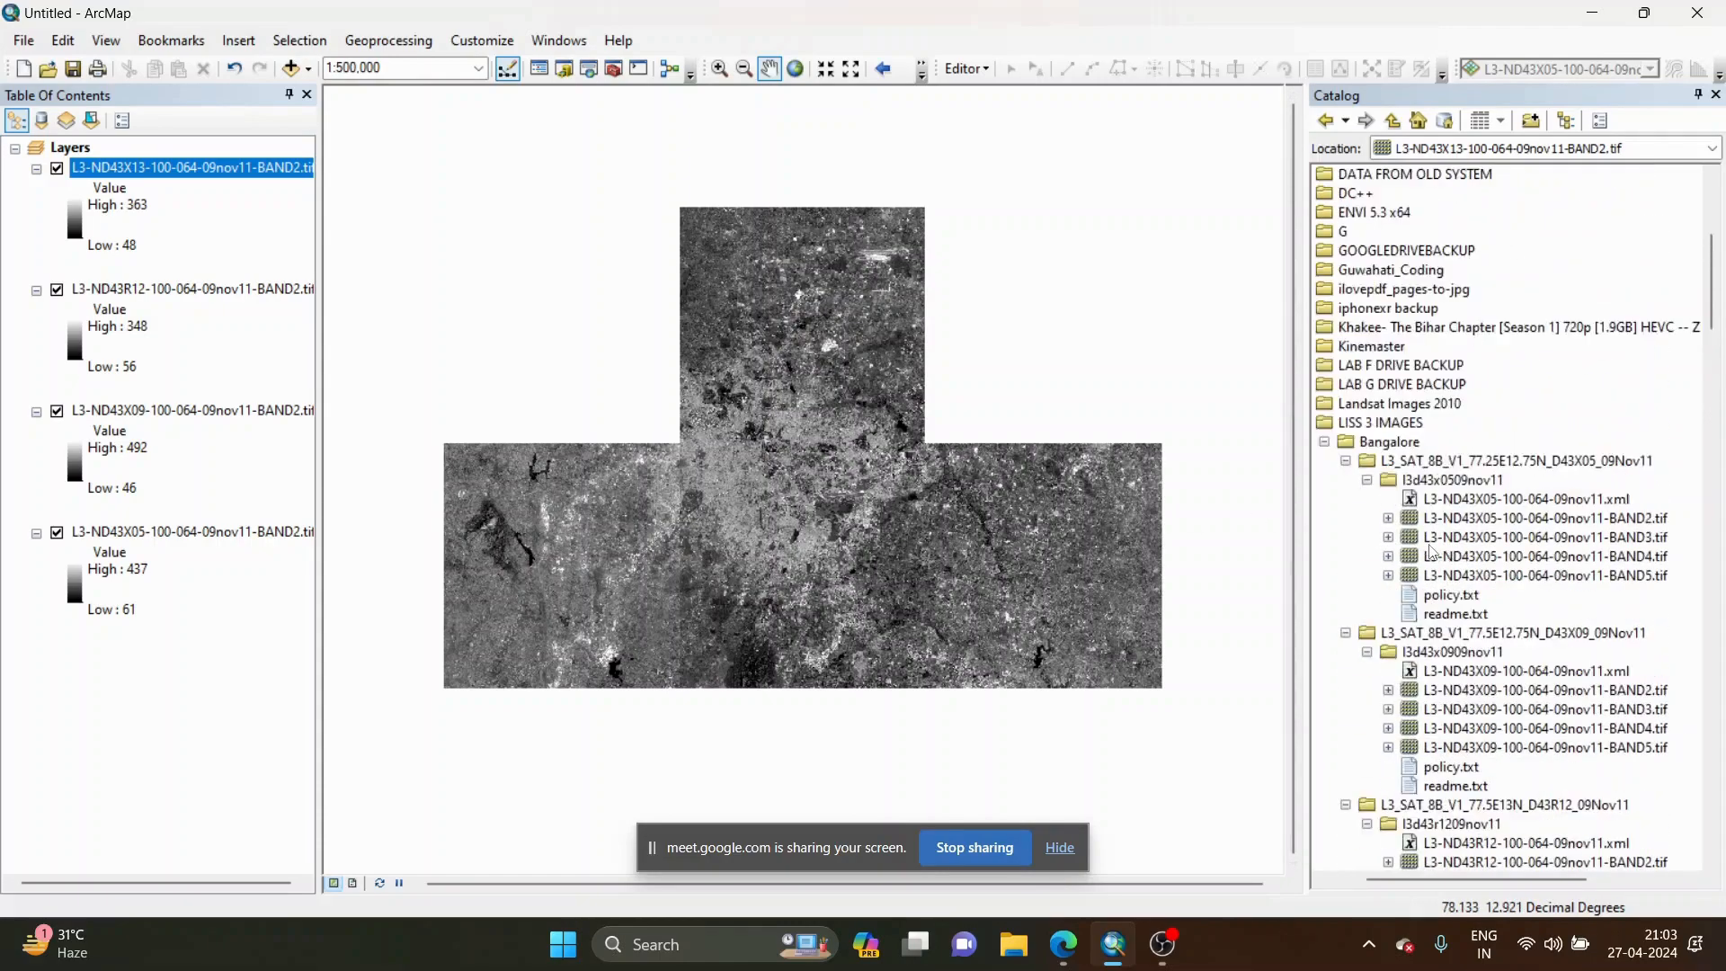
pyautogui.scroll(2, 1434, 553)
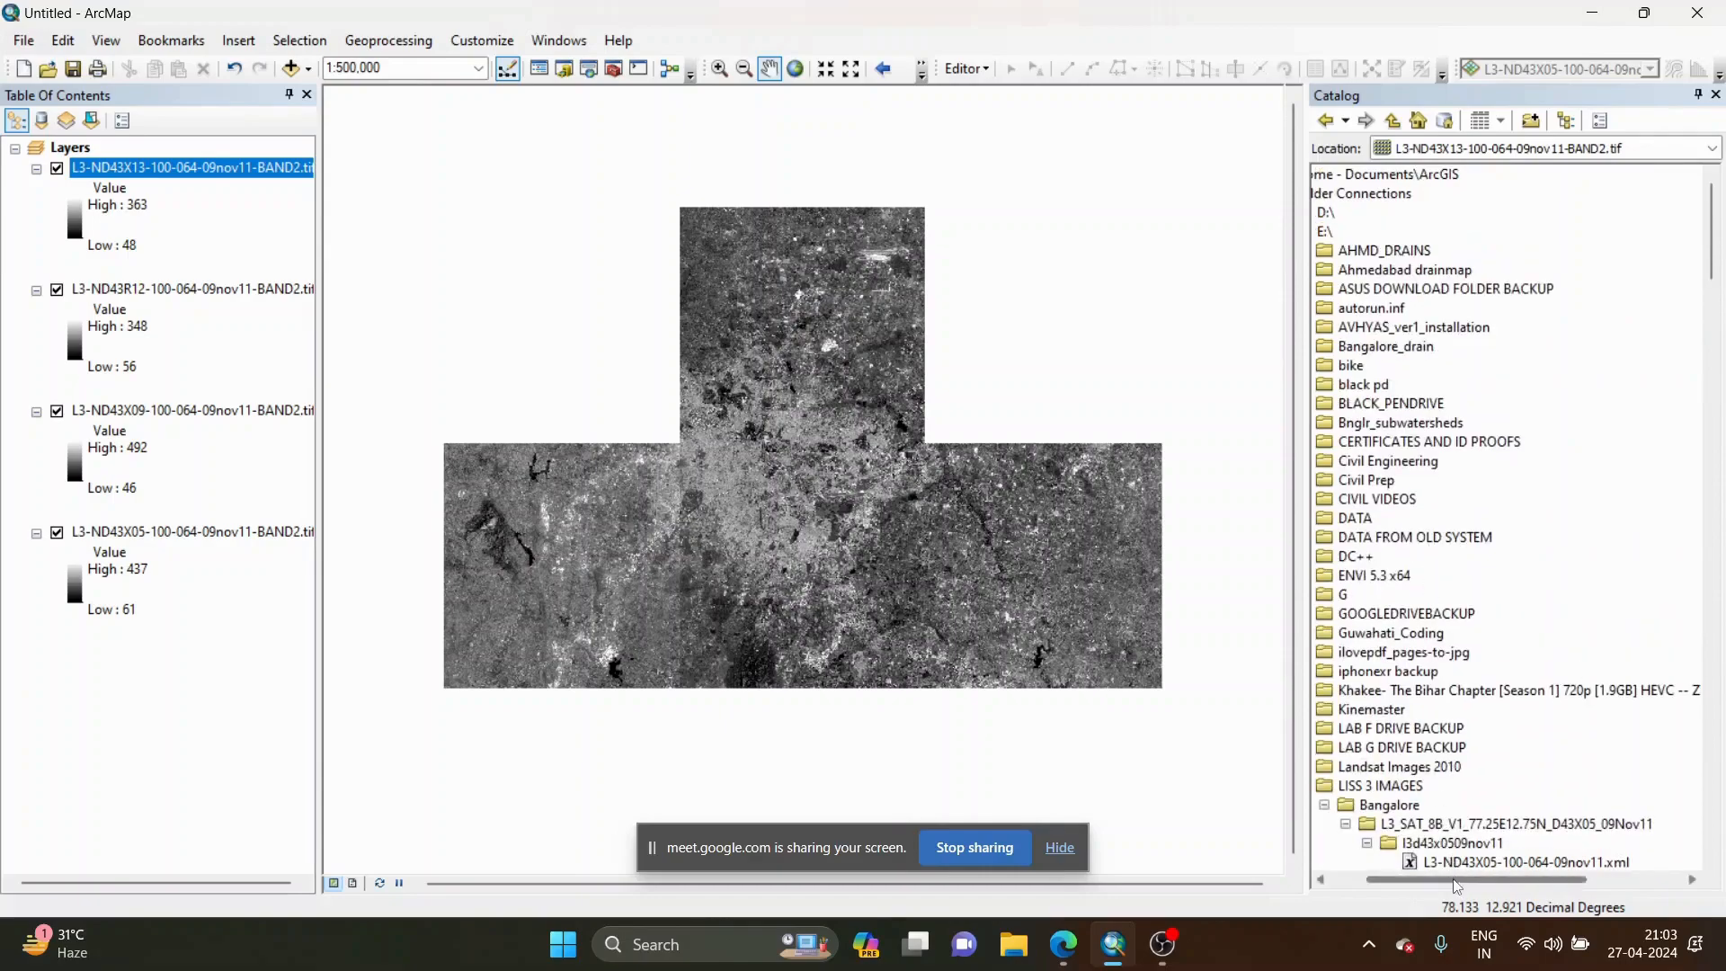
pyautogui.moveTo(1453, 881); pyautogui.dragTo(1417, 886)
pyautogui.scroll(-20, 1393, 704)
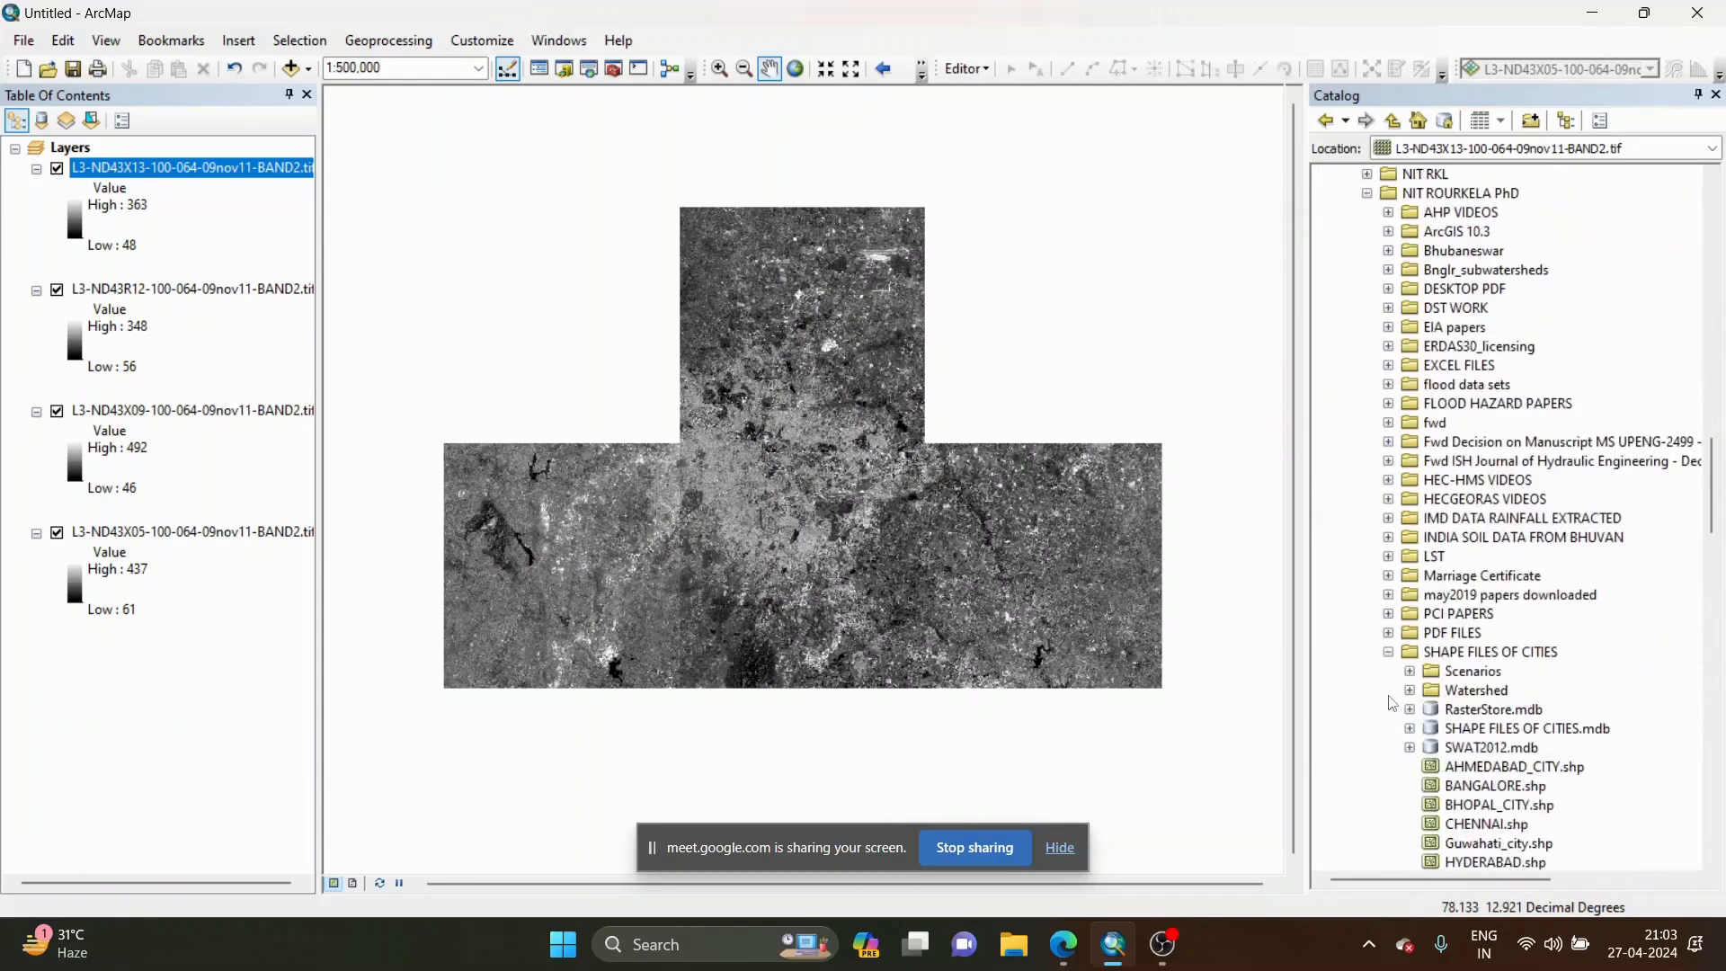
pyautogui.scroll(-8, 1392, 704)
pyautogui.scroll(7, 1376, 540)
pyautogui.scroll(-10, 1357, 434)
pyautogui.scroll(-9, 1358, 434)
pyautogui.scroll(2, 1360, 377)
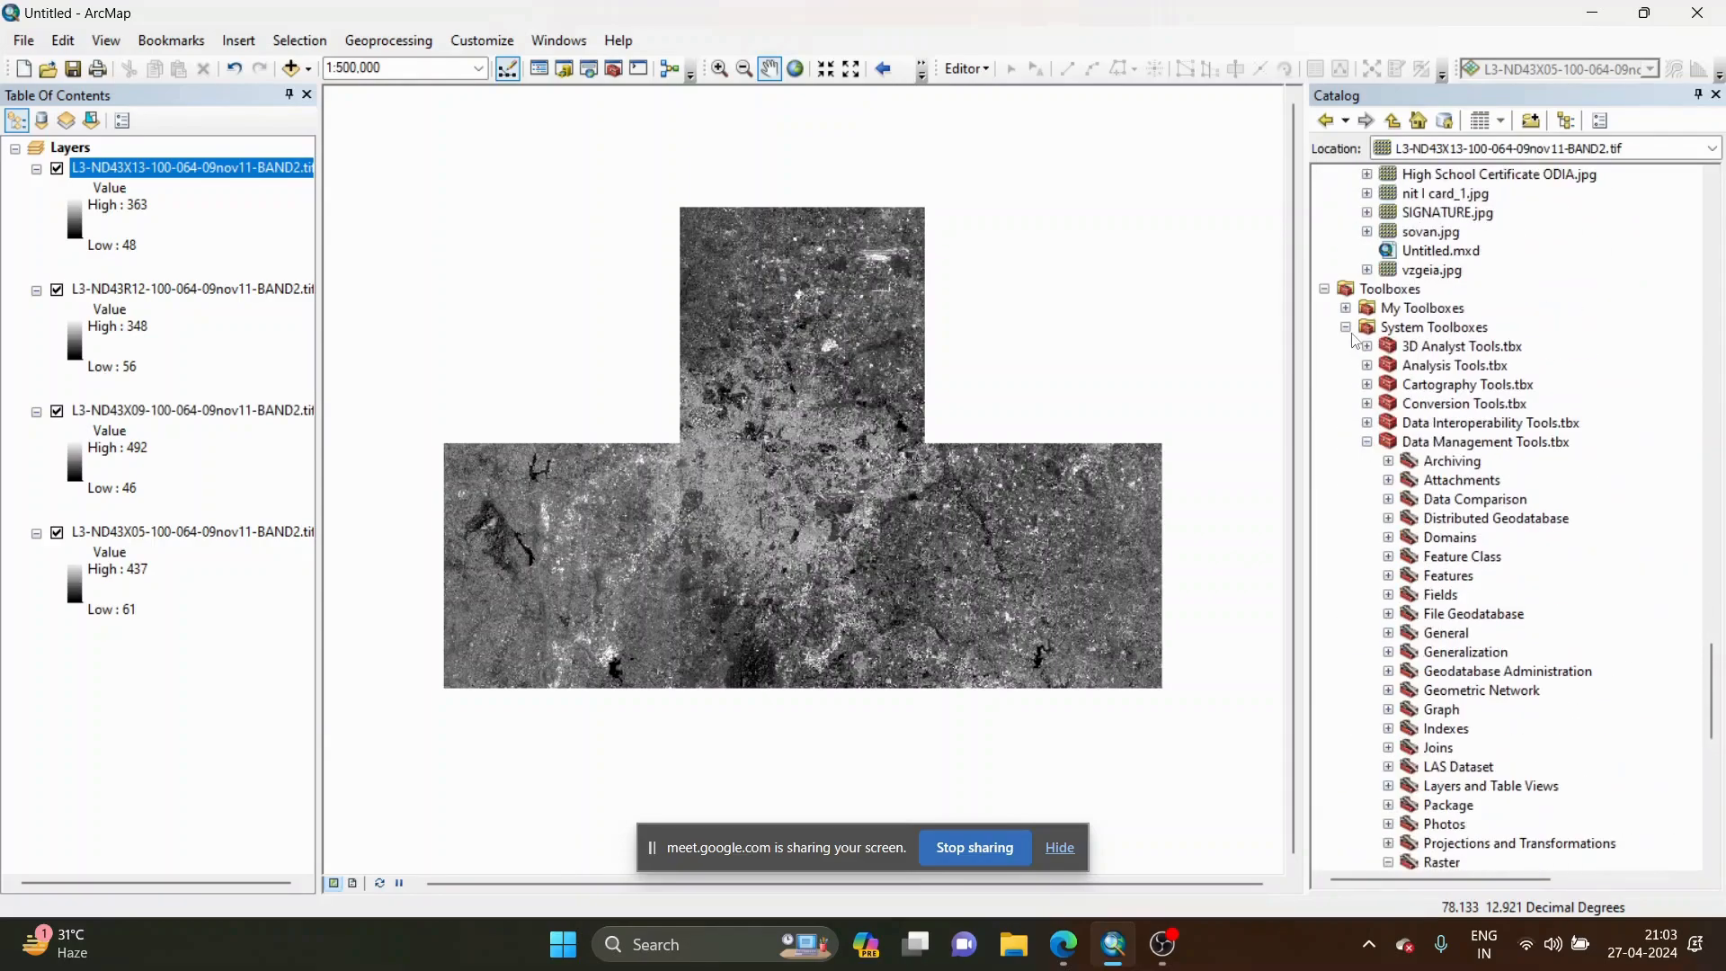
pyautogui.click(1350, 332)
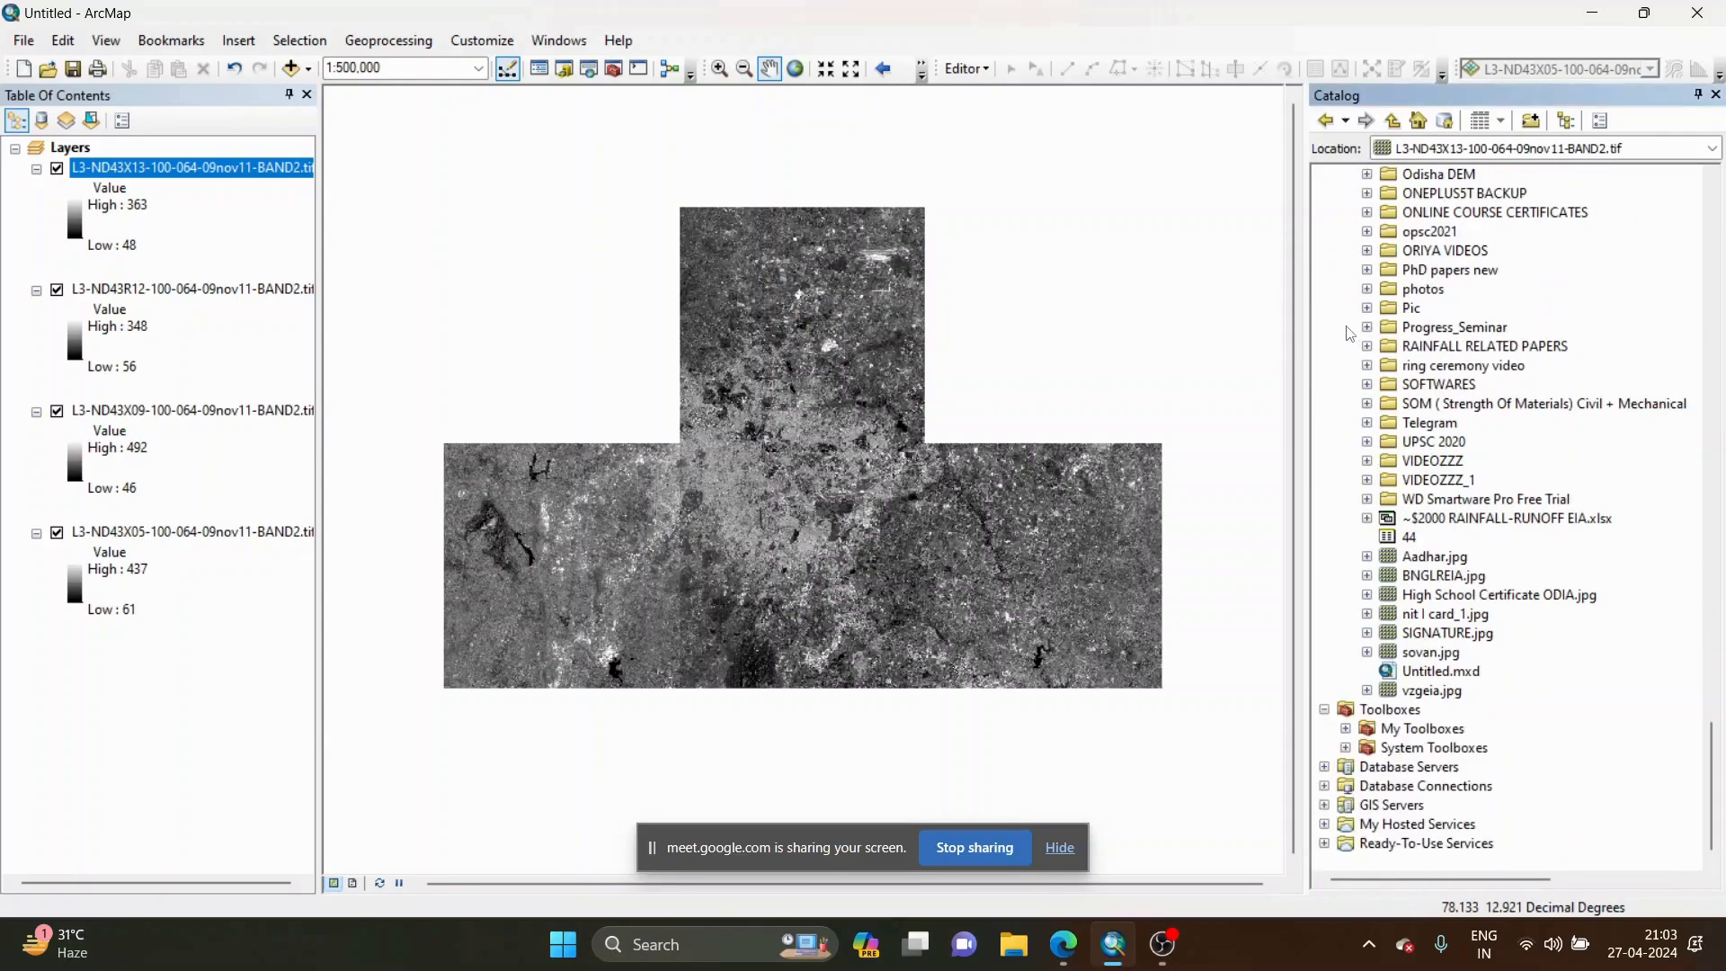
pyautogui.click(1346, 748)
# Open the Mosaic To New Raster tool from the Raster Dataset toolset in Data Management Tools.
pyautogui.scroll(-3, 1359, 743)
pyautogui.click(1388, 537)
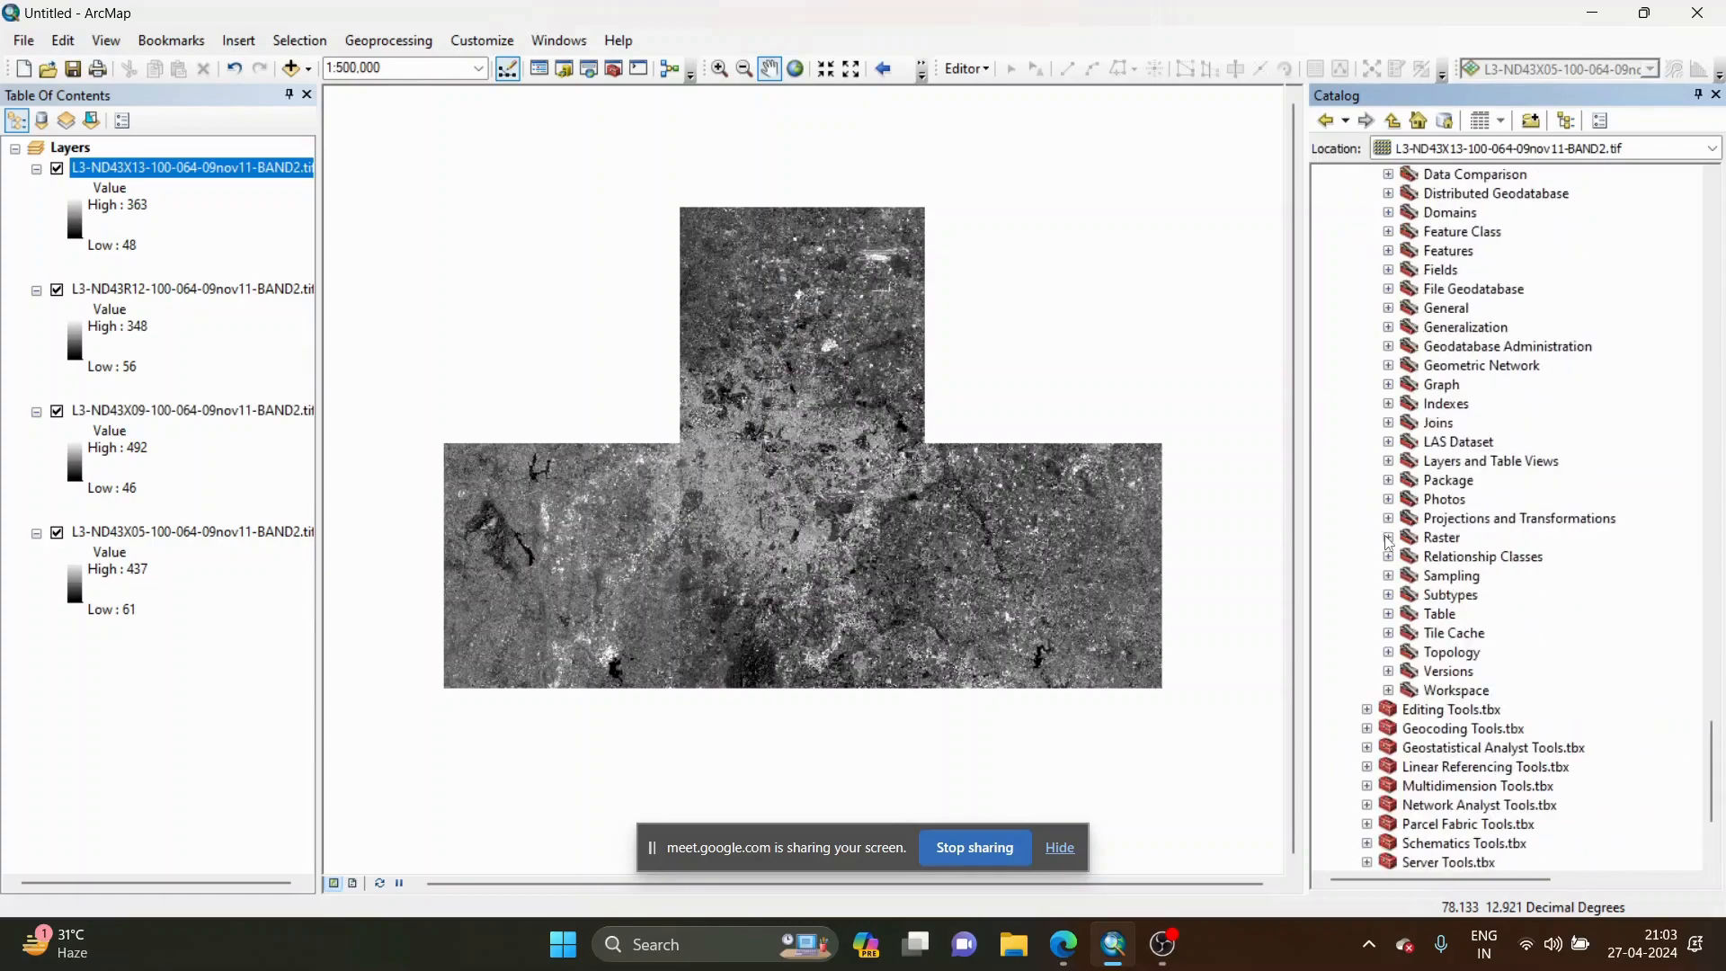
pyautogui.click(1389, 538)
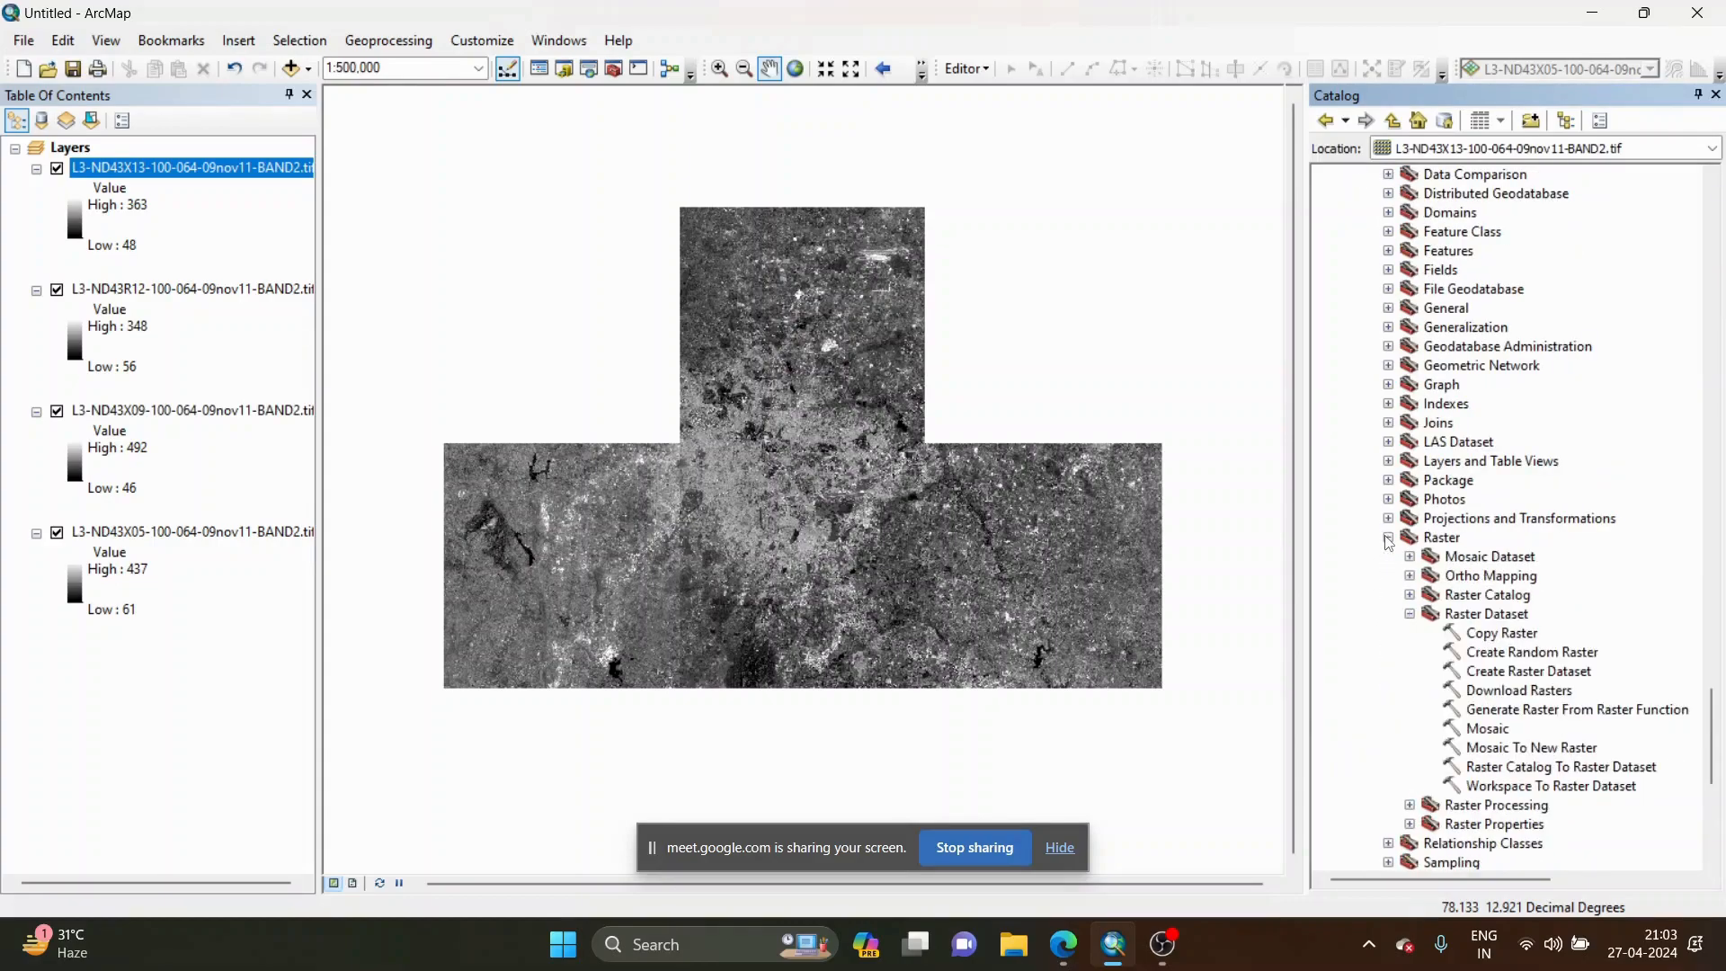
pyautogui.click(1411, 617)
pyautogui.click(1413, 619)
pyautogui.scroll(-1, 1414, 622)
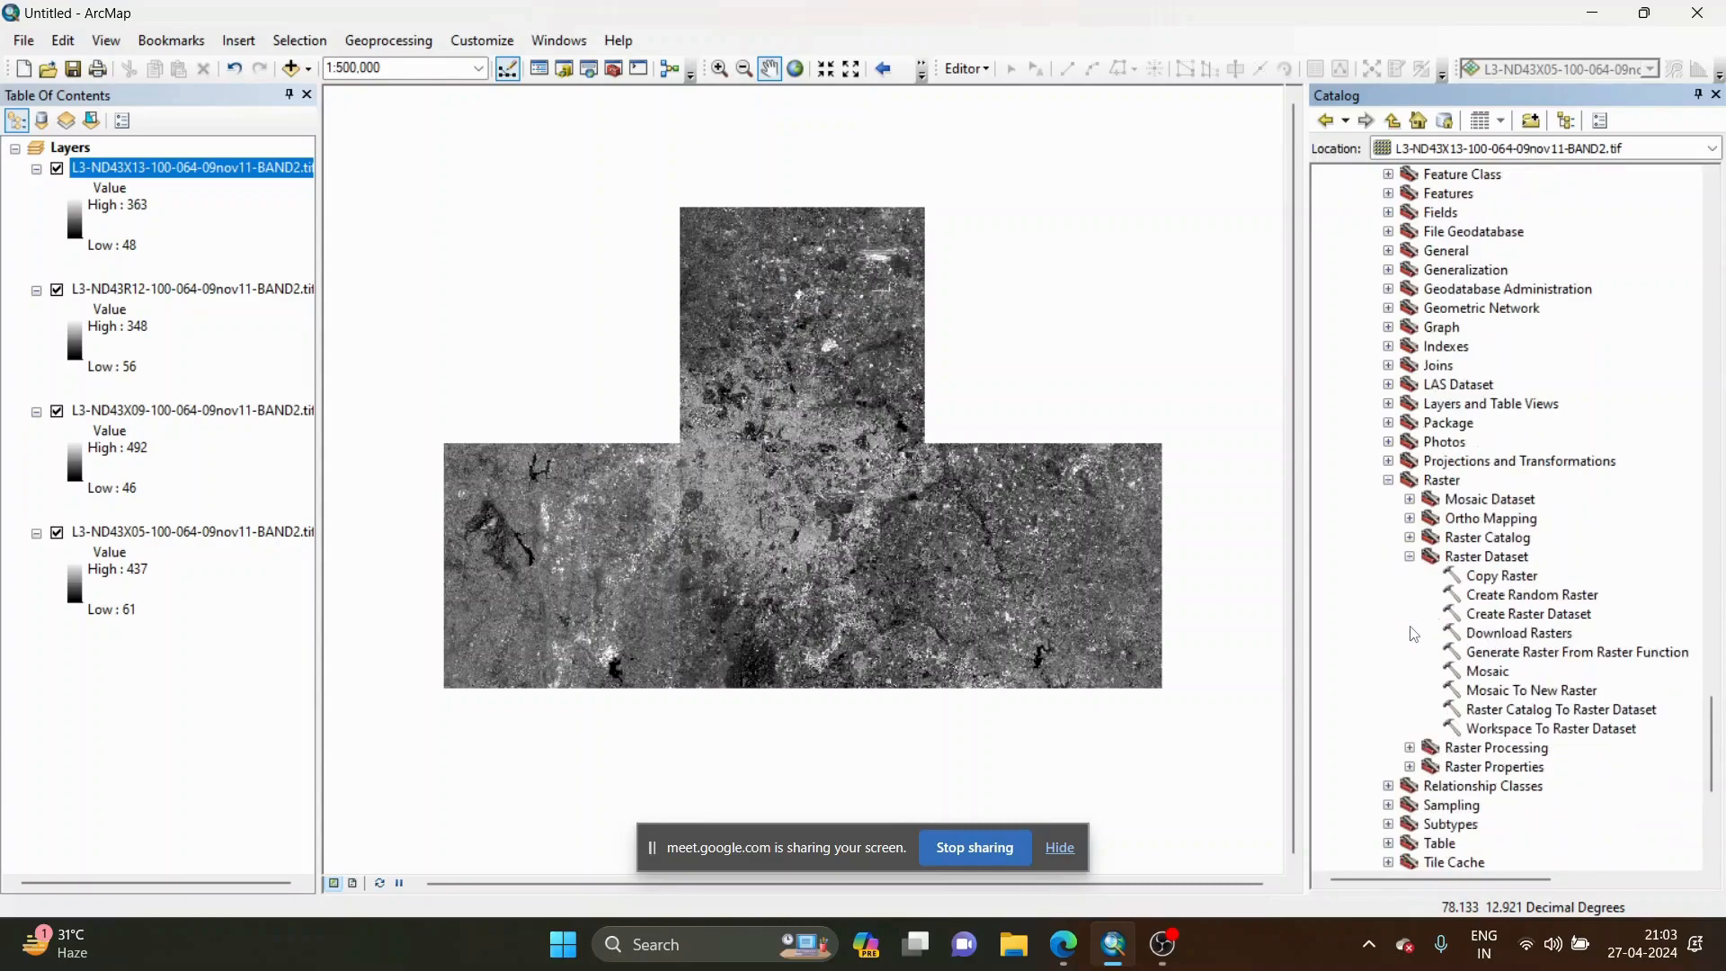
pyautogui.doubleClick(1484, 694)
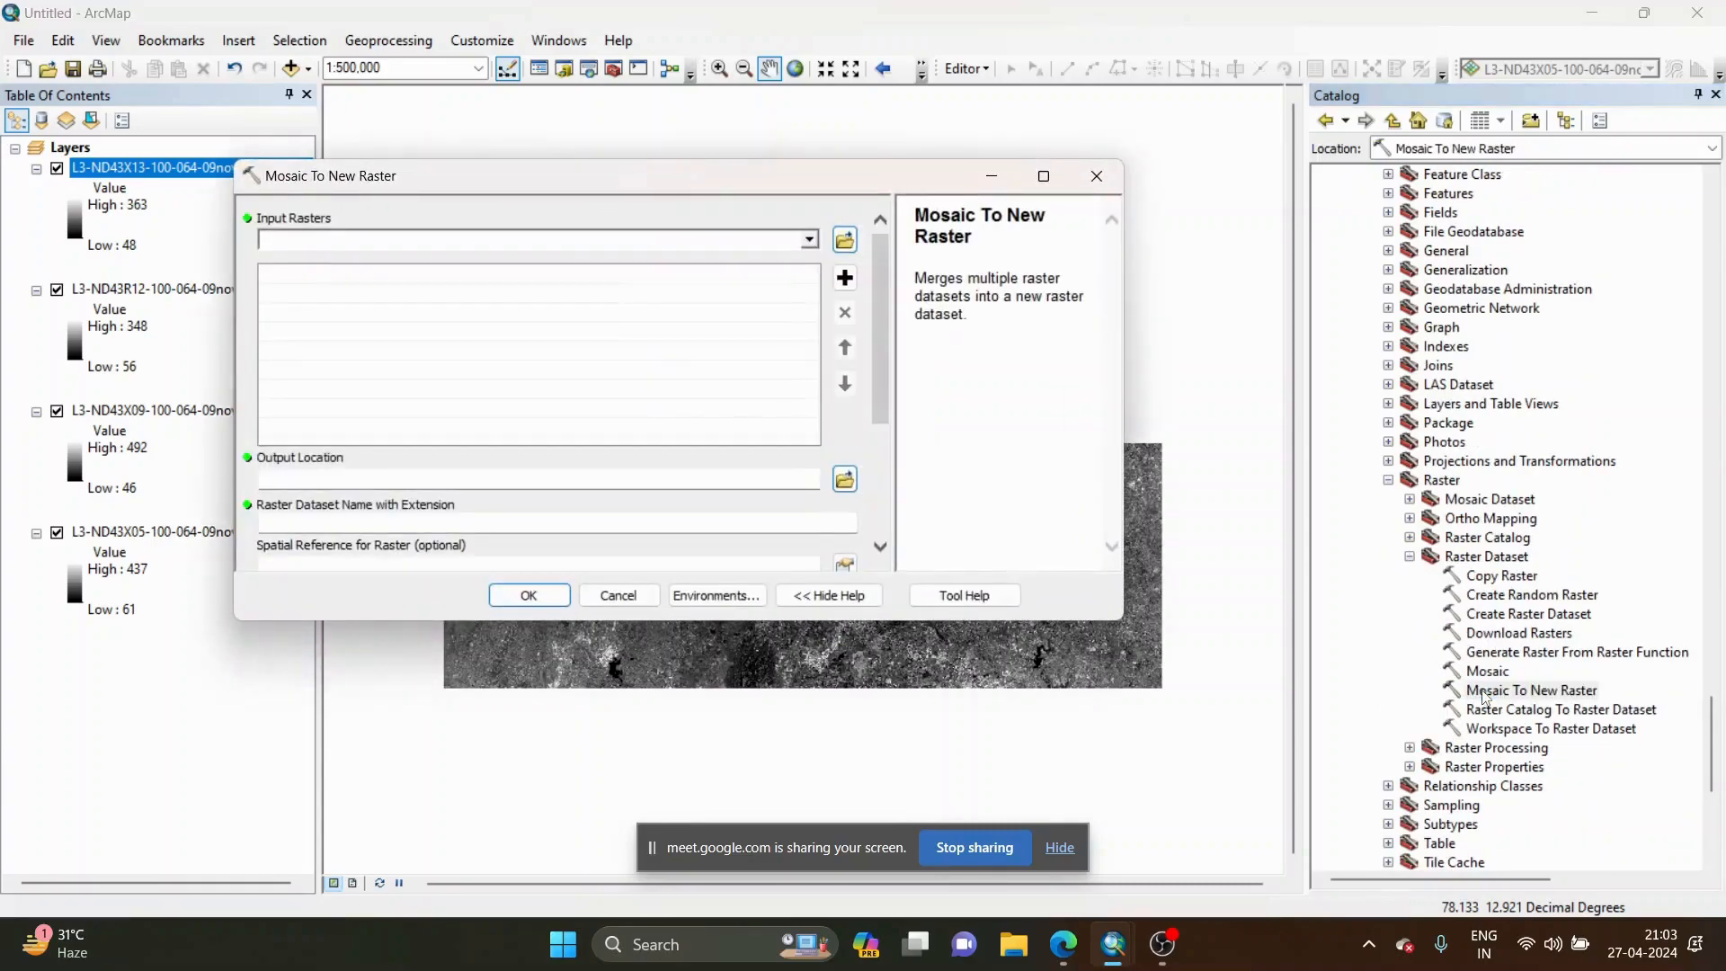
# Minimize the Mosaic To New Raster dialog and widen the table of contents to fit the full layer names.
pyautogui.moveTo(758, 178); pyautogui.dragTo(1039, 202)
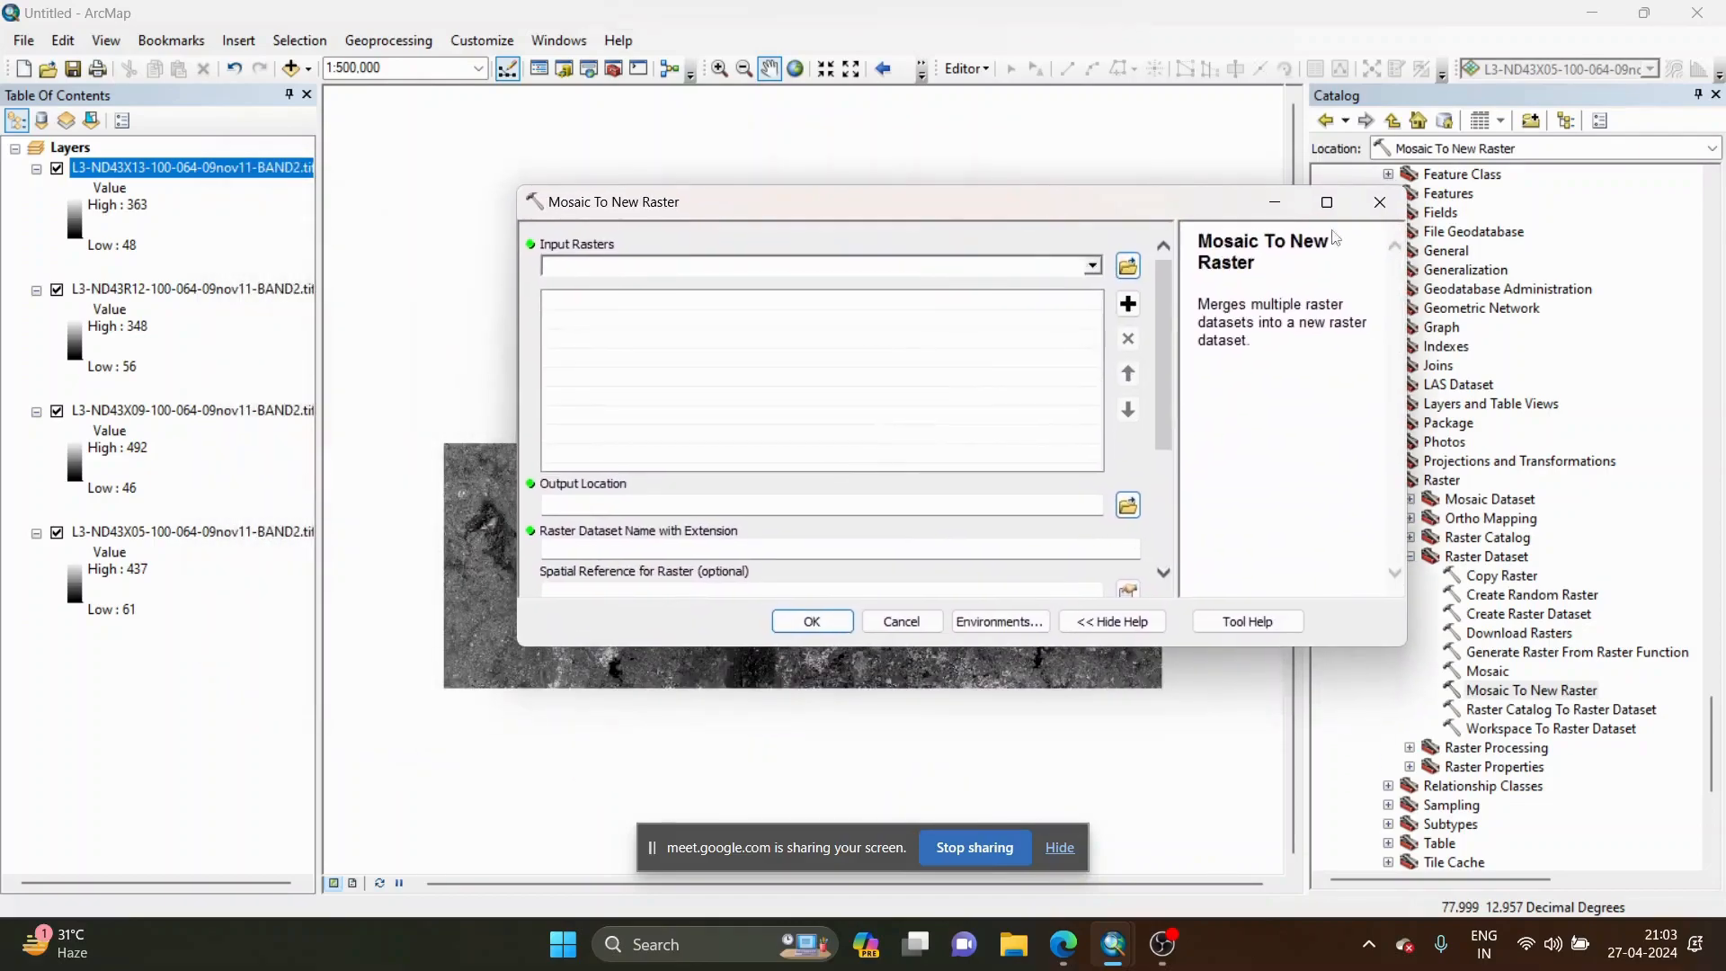
pyautogui.click(1271, 200)
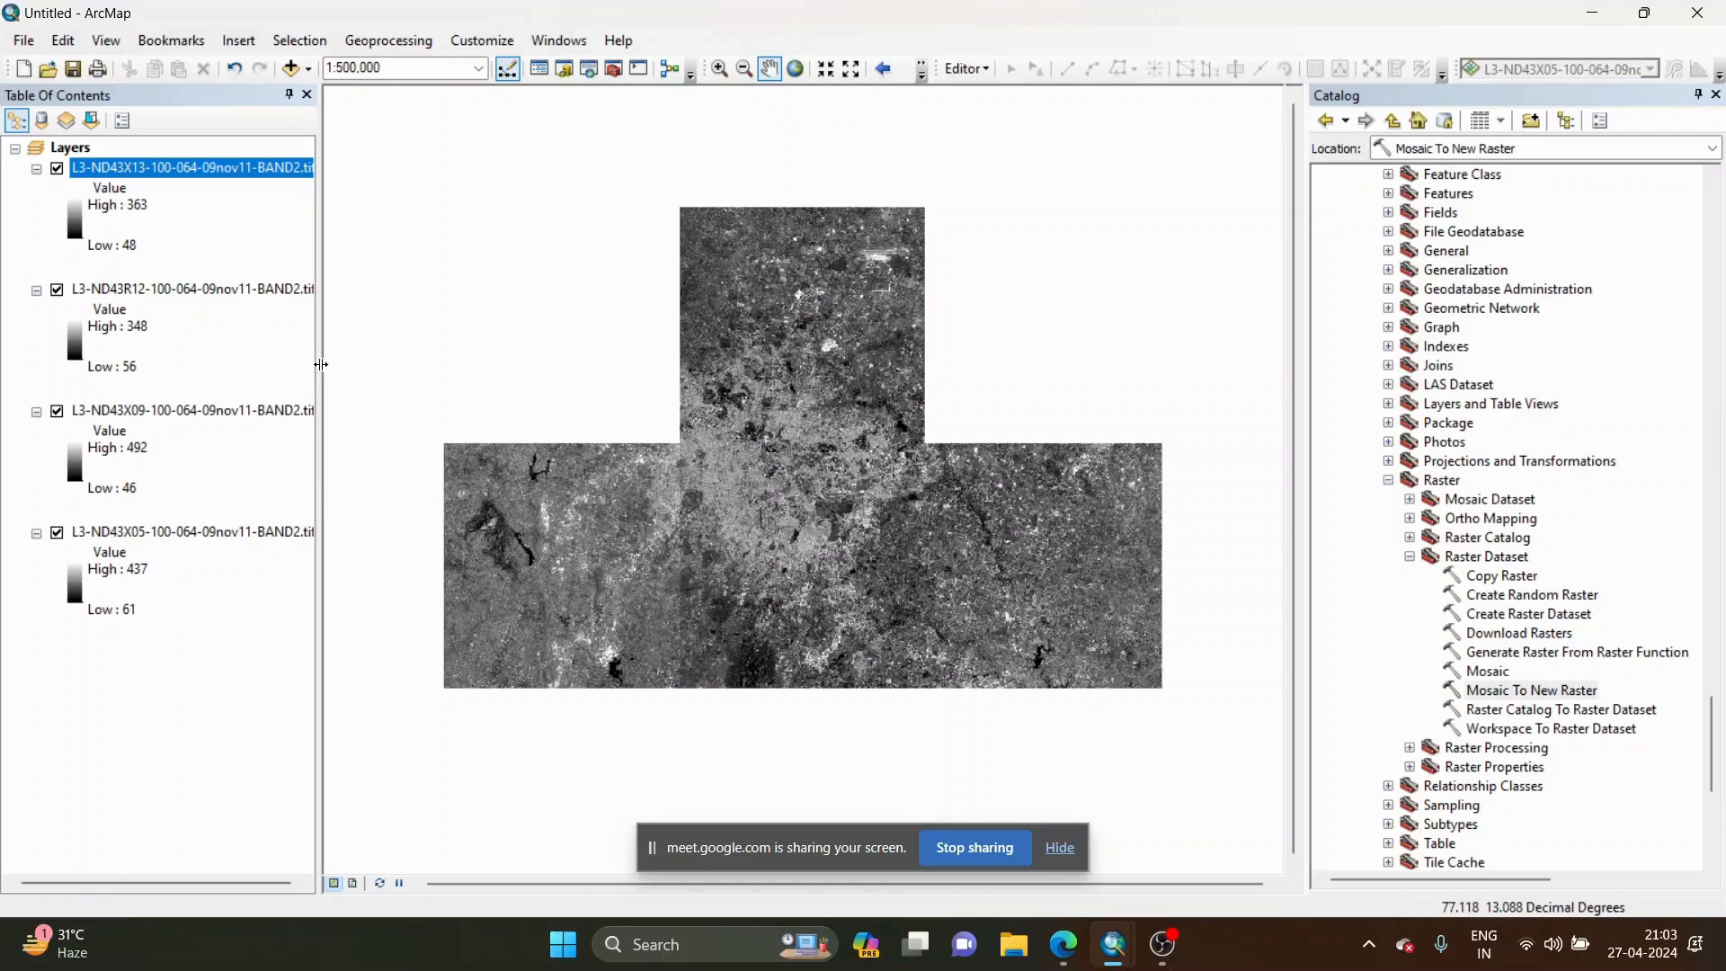
pyautogui.moveTo(317, 368); pyautogui.dragTo(357, 366)
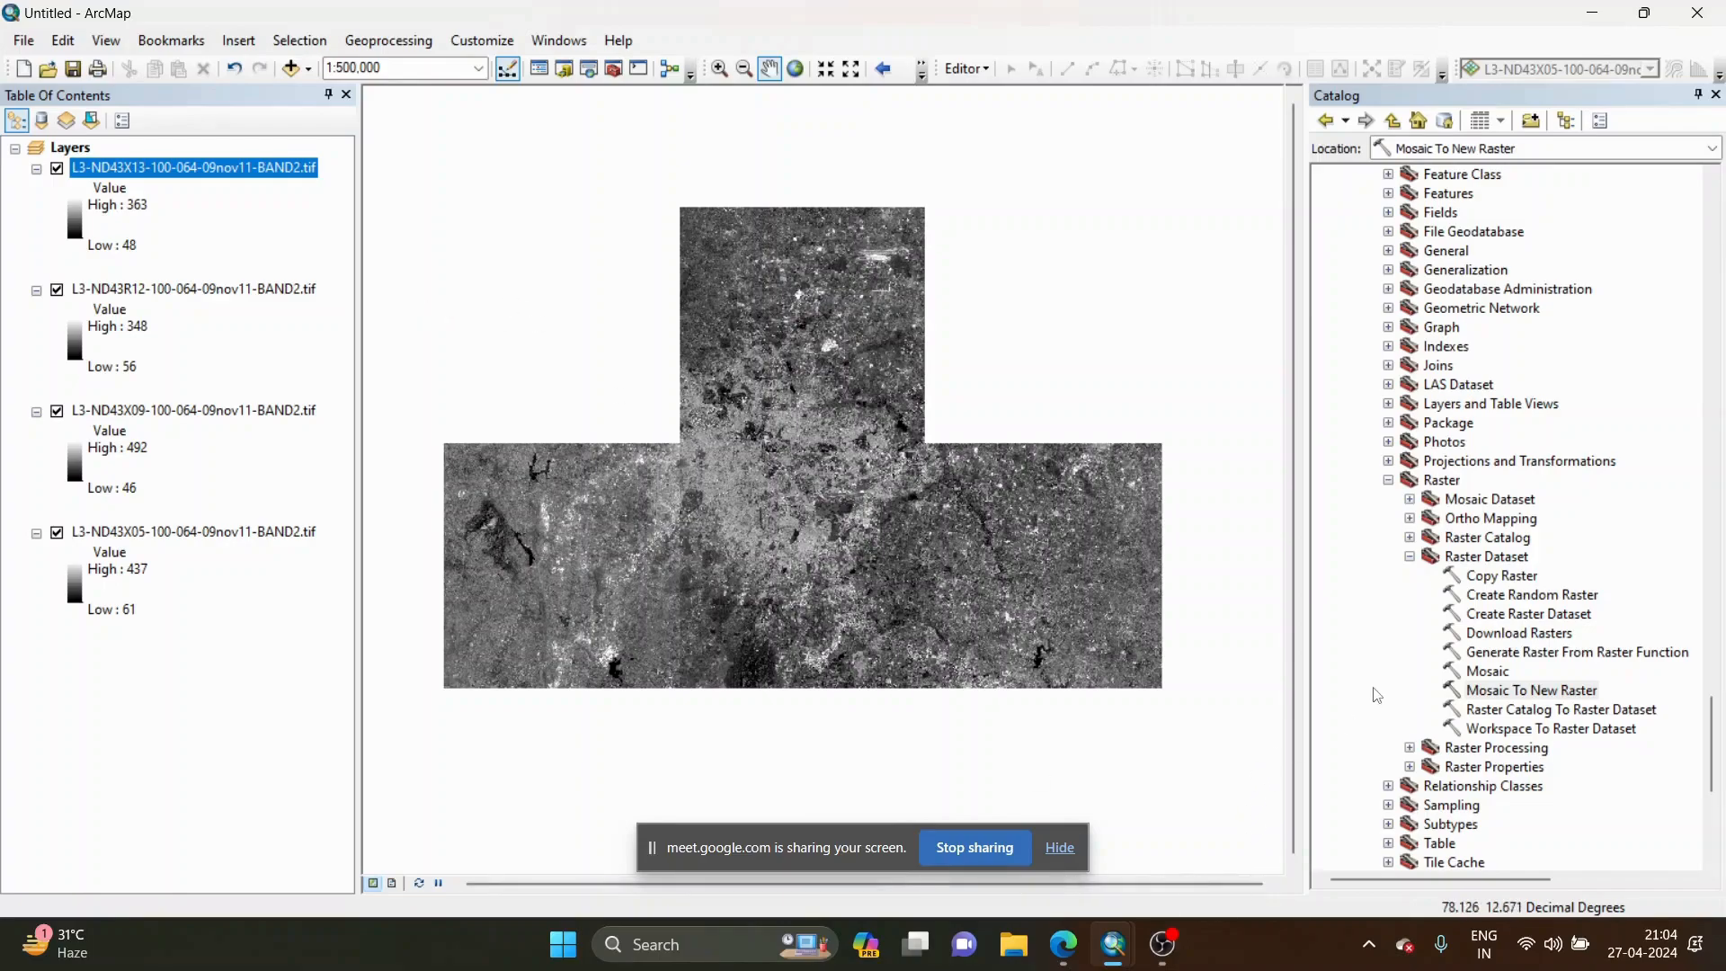
# Start Mosaic To New Raster again and add the Band 2 rasters of tiles X13, R12, X09 and X05 as input rasters.
pyautogui.doubleClick(1495, 700)
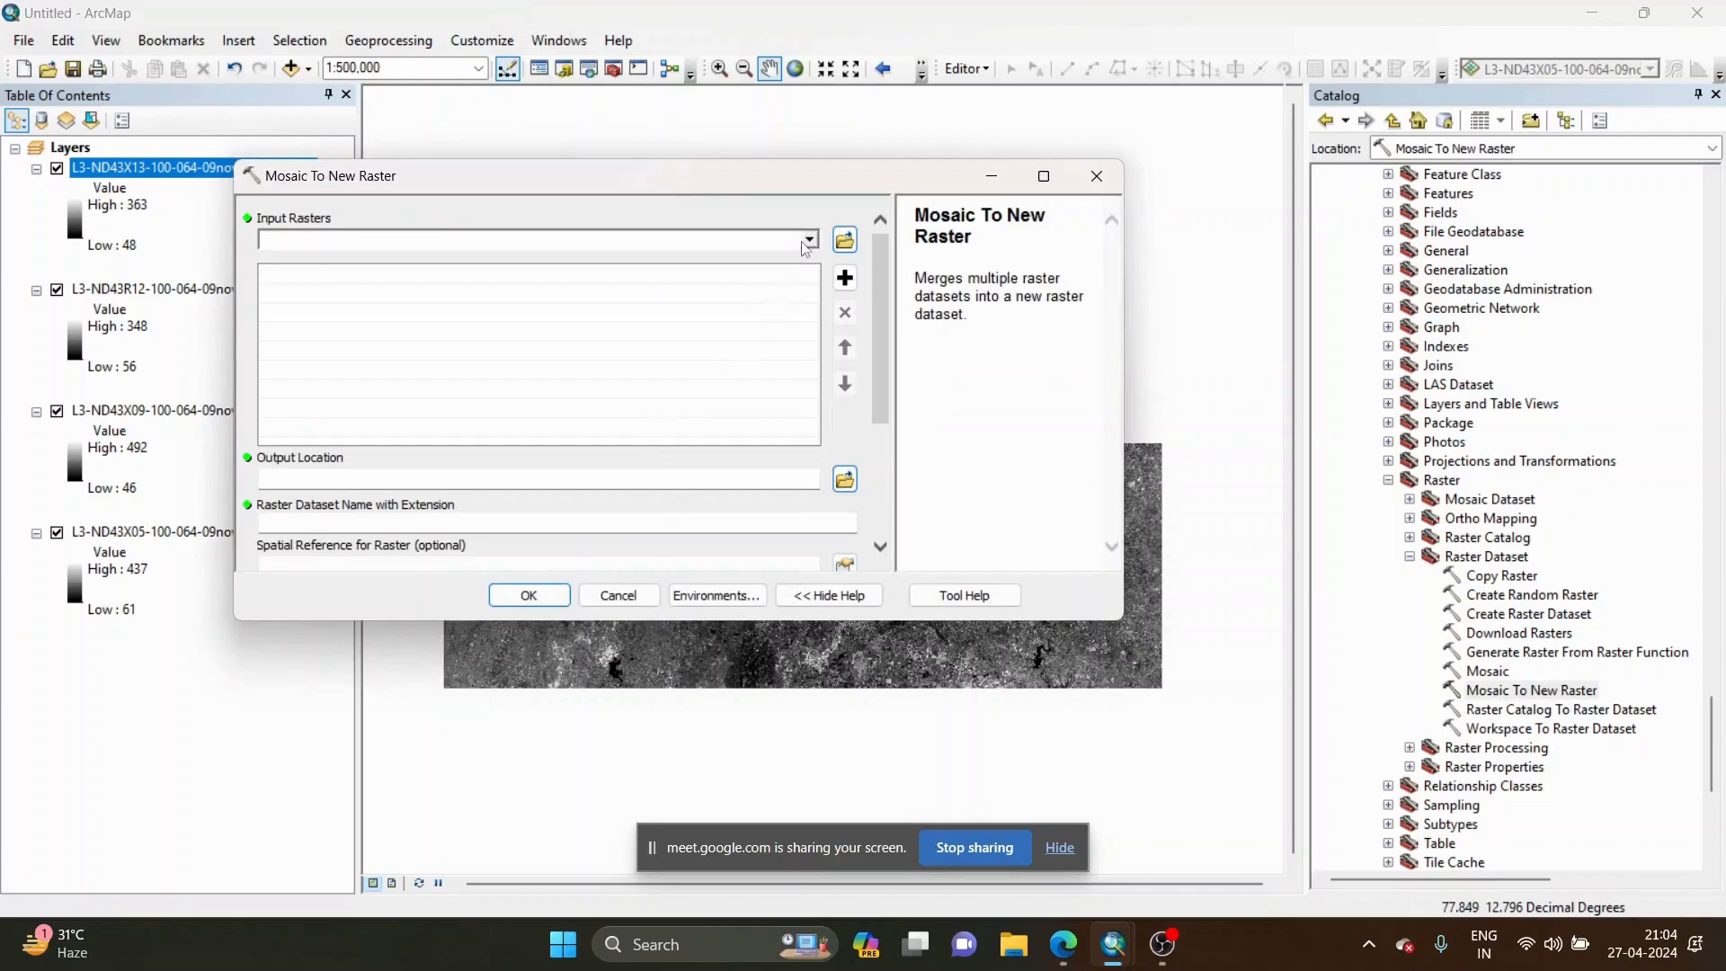
pyautogui.click(811, 241)
pyautogui.click(504, 263)
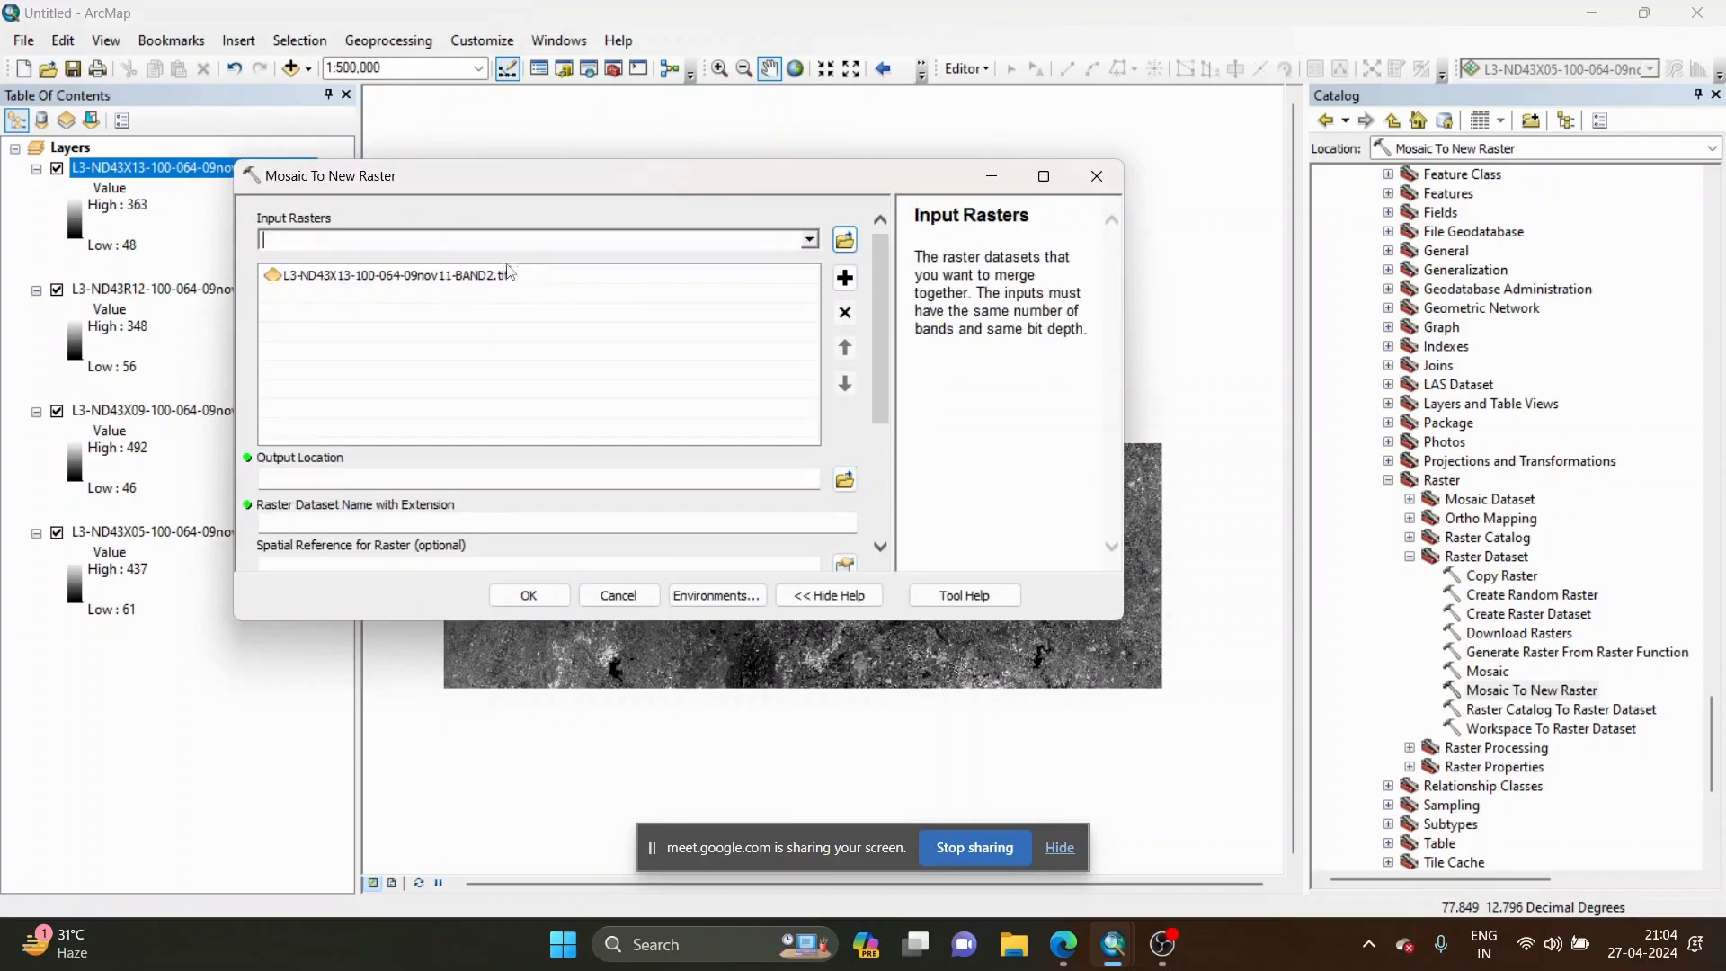
pyautogui.click(810, 241)
pyautogui.click(551, 281)
pyautogui.click(814, 241)
pyautogui.click(539, 302)
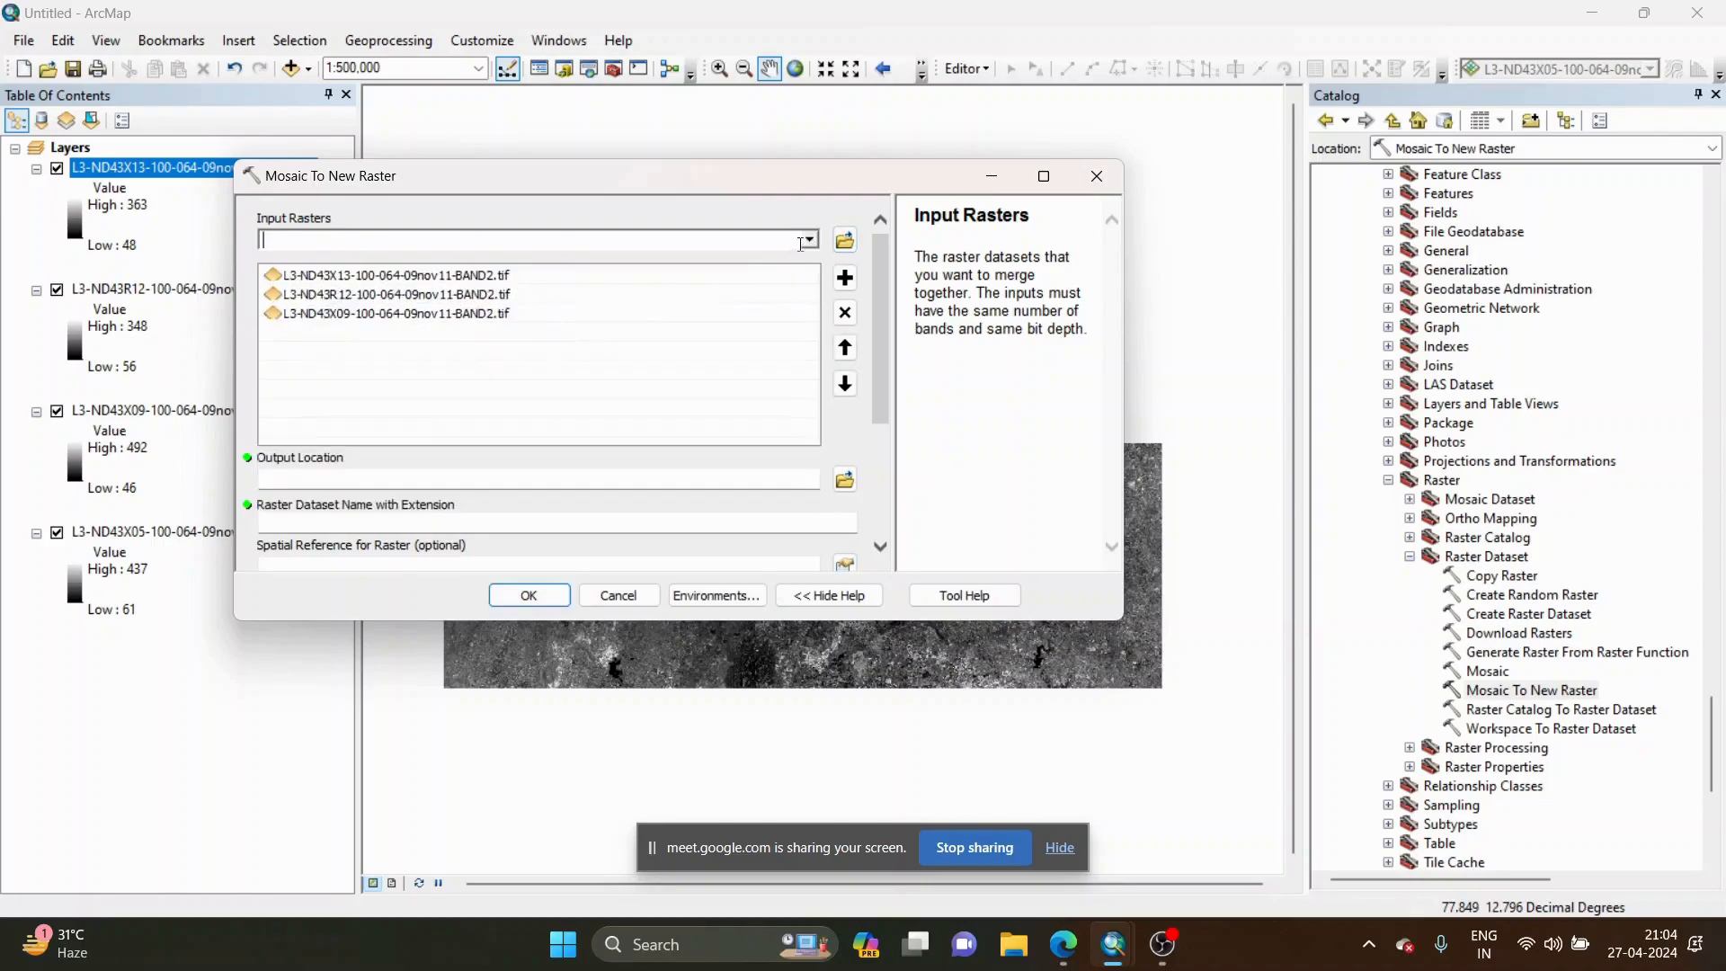
pyautogui.click(810, 241)
pyautogui.click(539, 322)
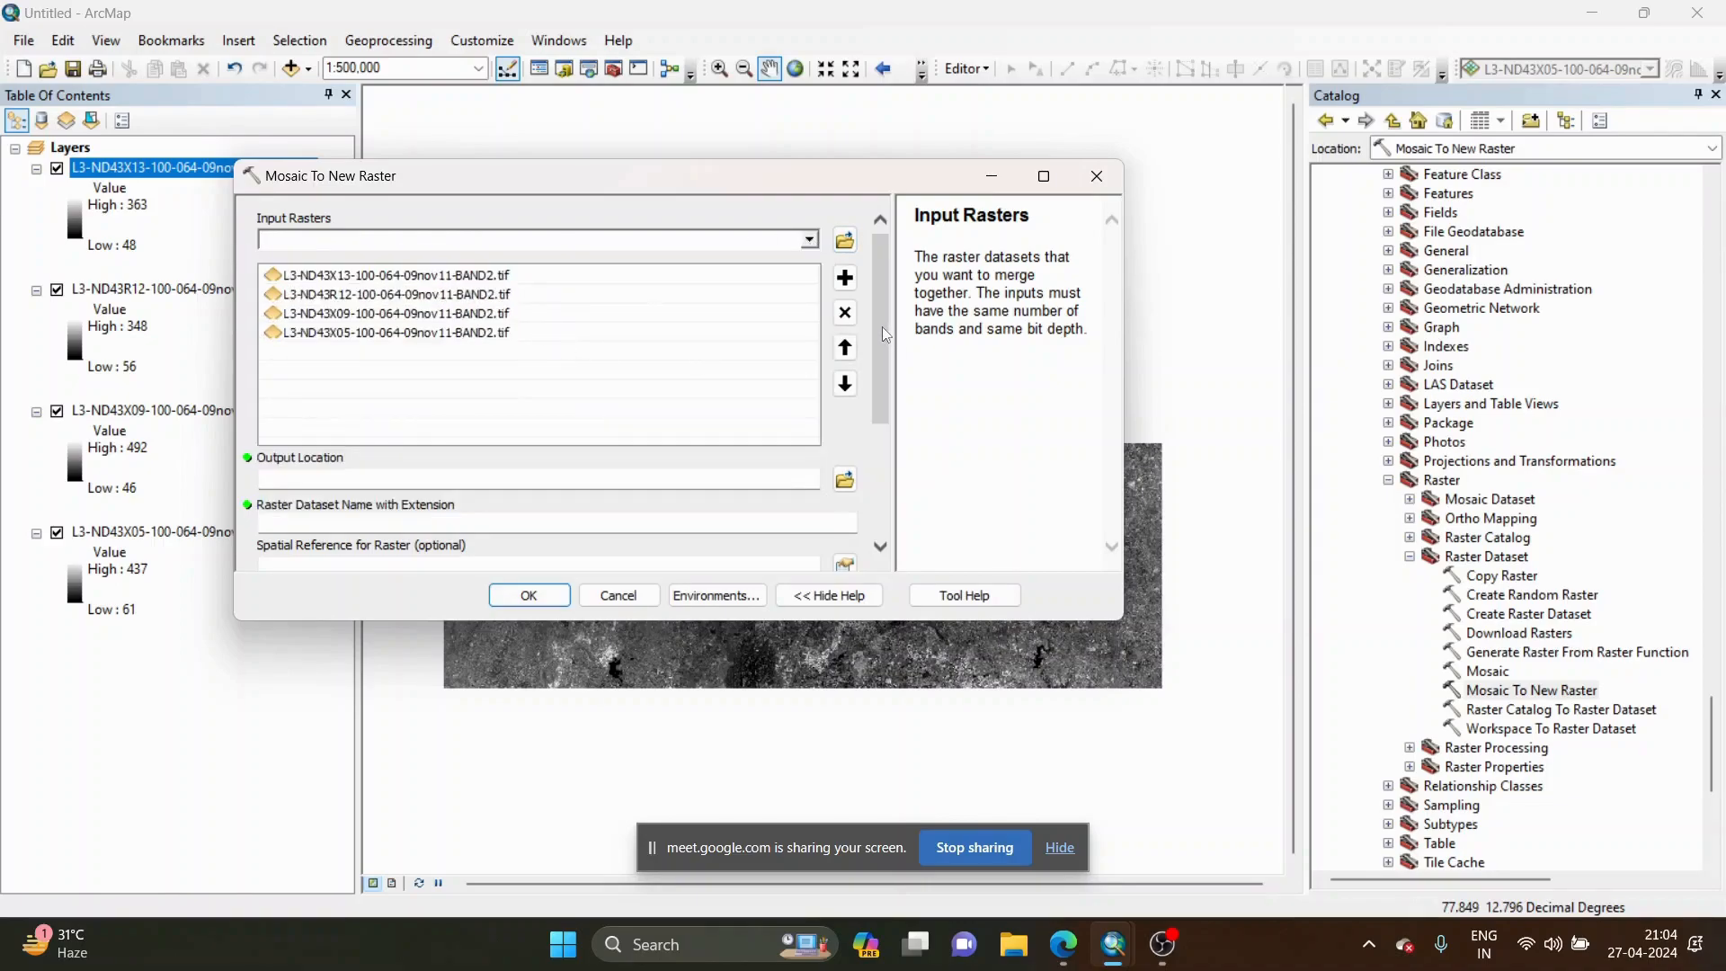
# Set the mosaic's output location to E:\BLACK_PENDRIVE and name the raster dataset mosaic1.
pyautogui.moveTo(882, 326); pyautogui.dragTo(887, 388)
pyautogui.click(845, 372)
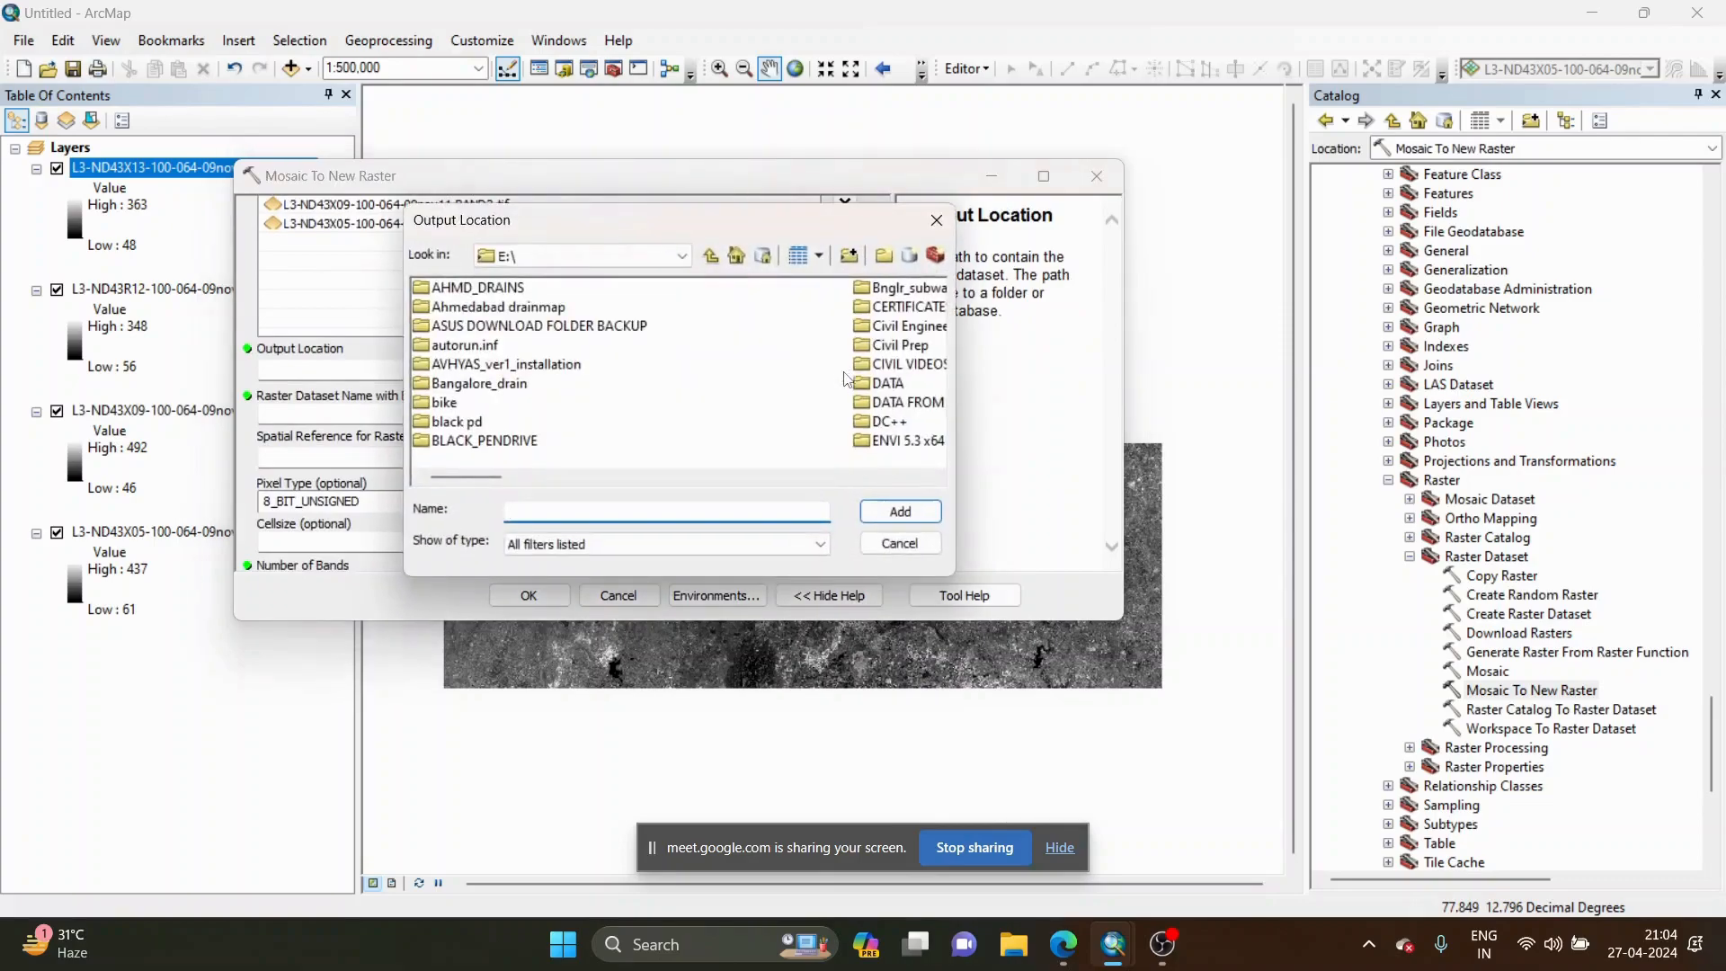
pyautogui.click(514, 440)
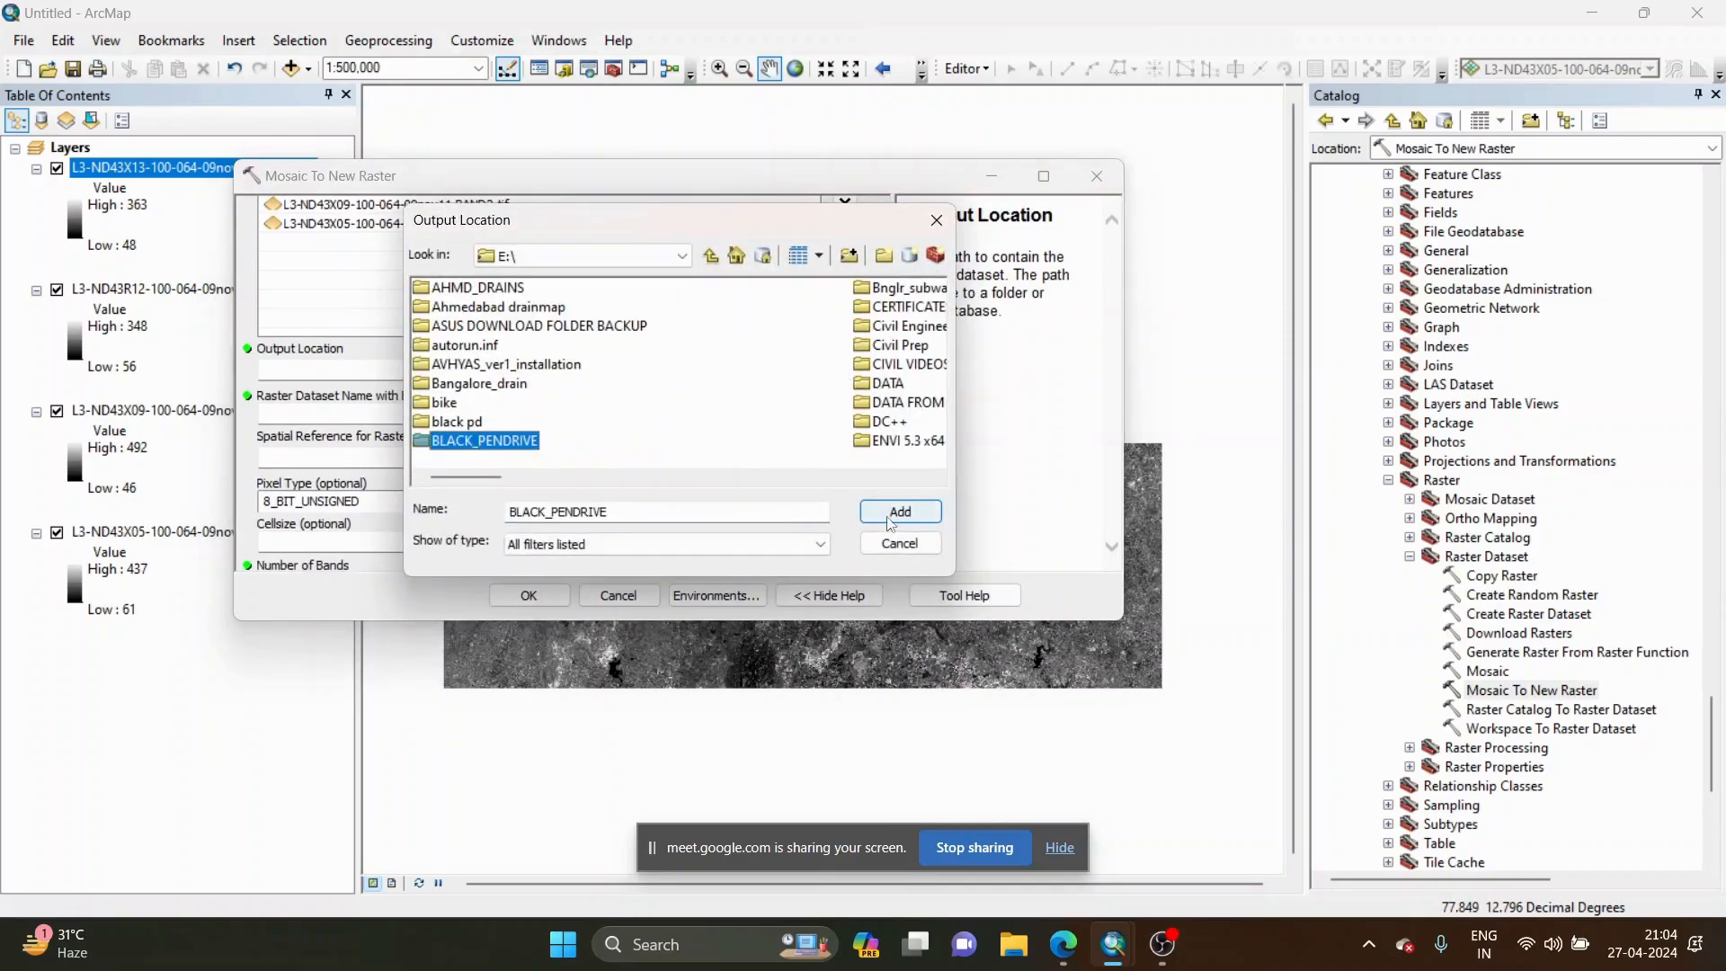
pyautogui.click(899, 511)
pyautogui.click(401, 412)
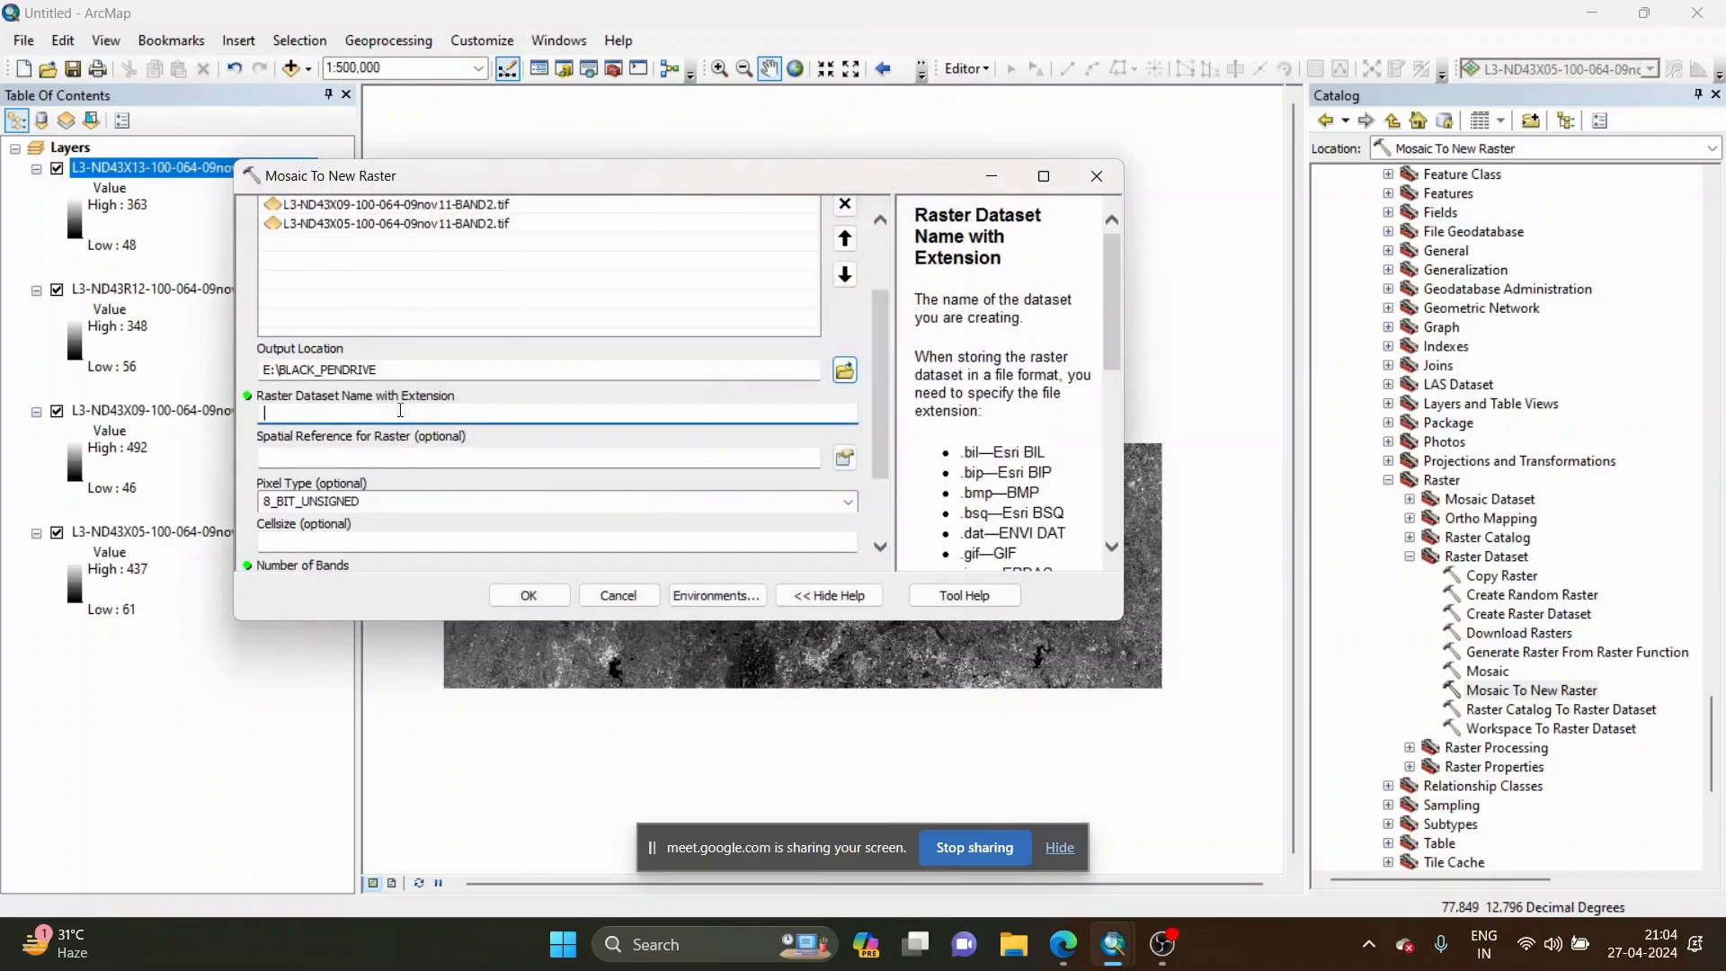
pyautogui.write('mosaic1')
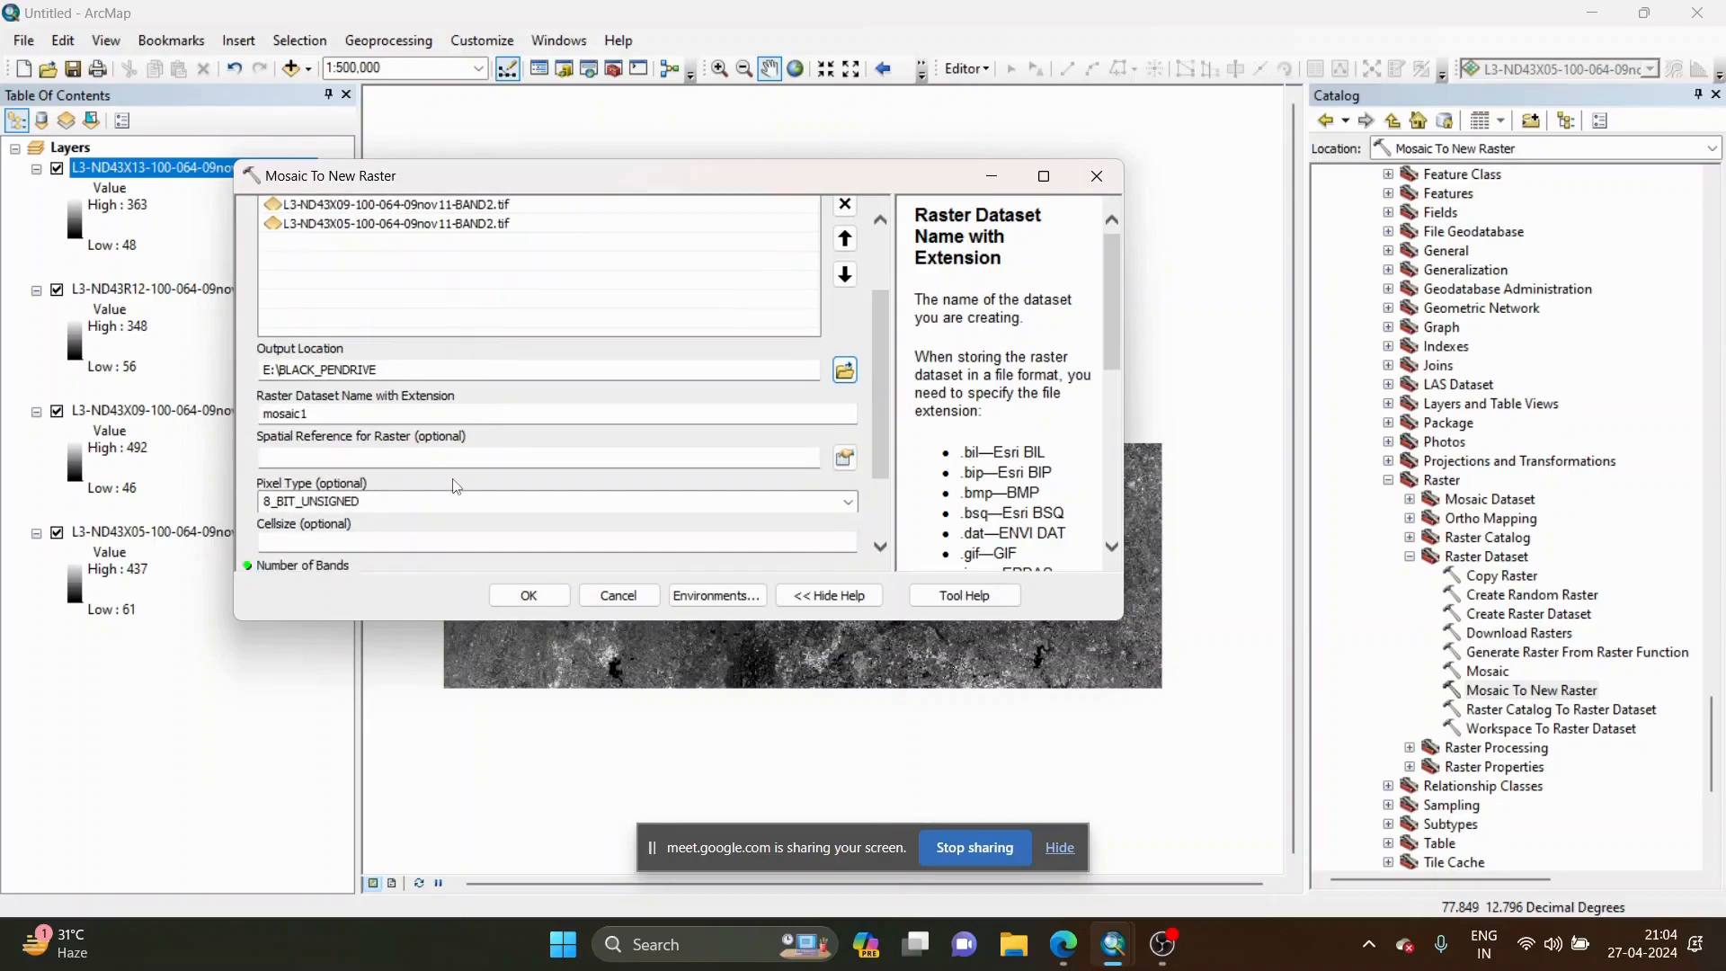
# Check the pixel type and pixel depth of the X13 and R12 Band 2 layers in their source properties.
pyautogui.scroll(-2, 450, 487)
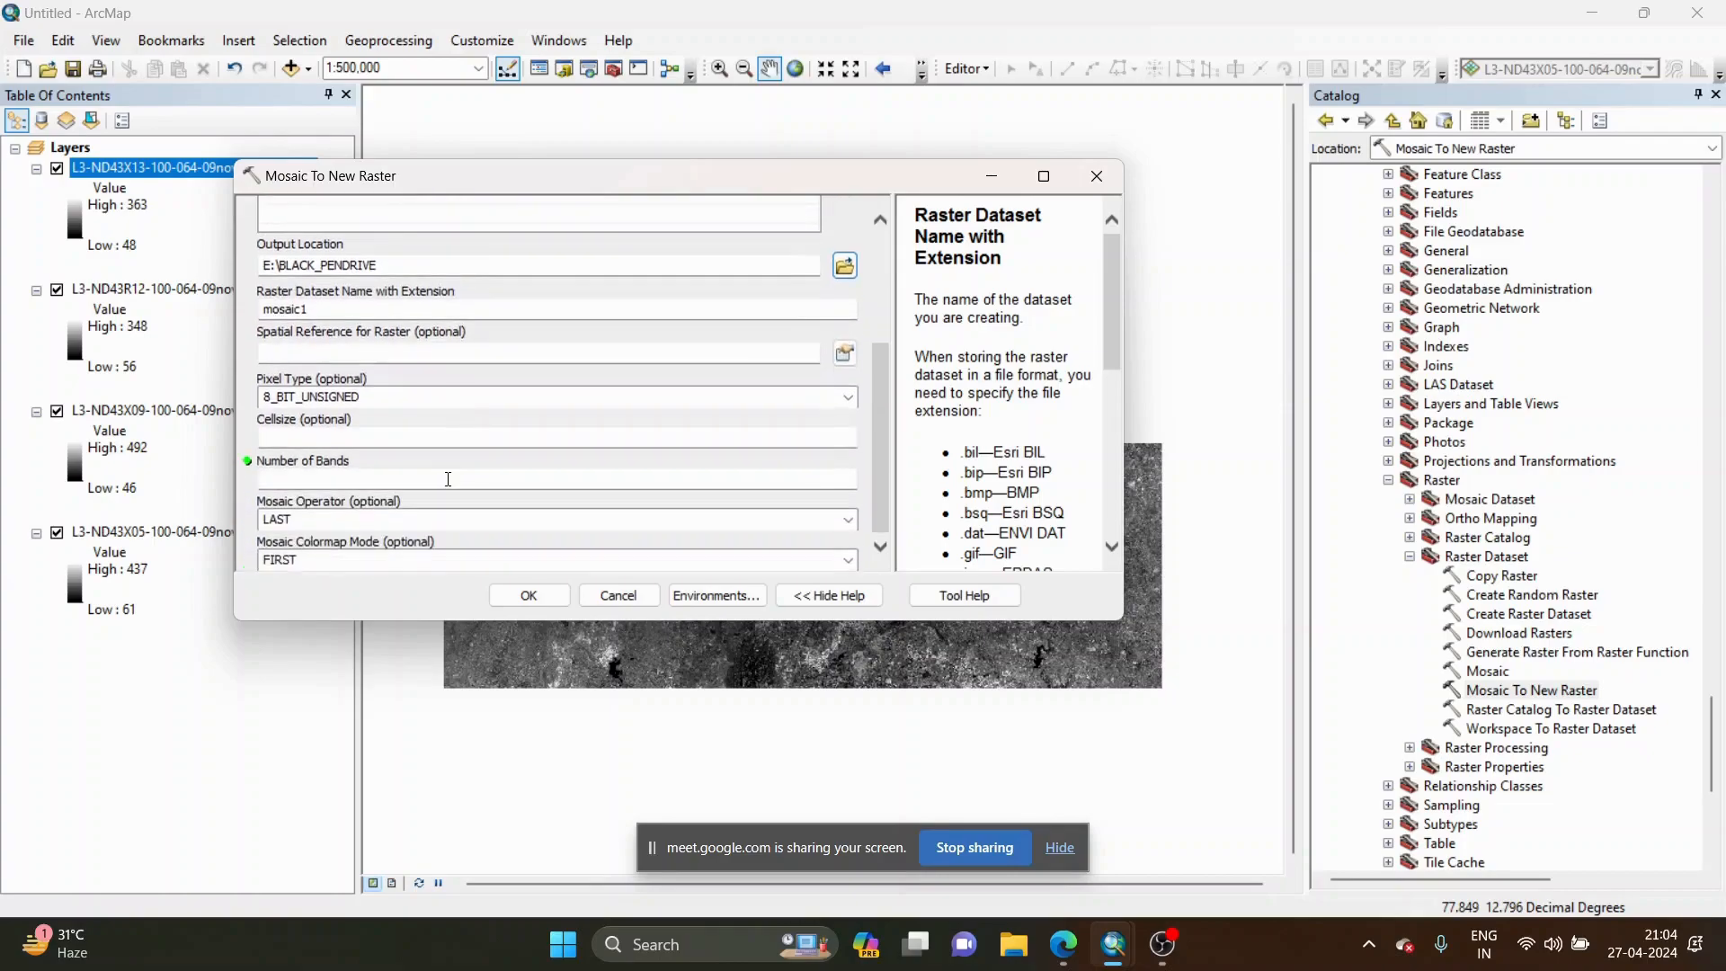
pyautogui.moveTo(450, 182); pyautogui.dragTo(574, 164)
pyautogui.rightClick(287, 171)
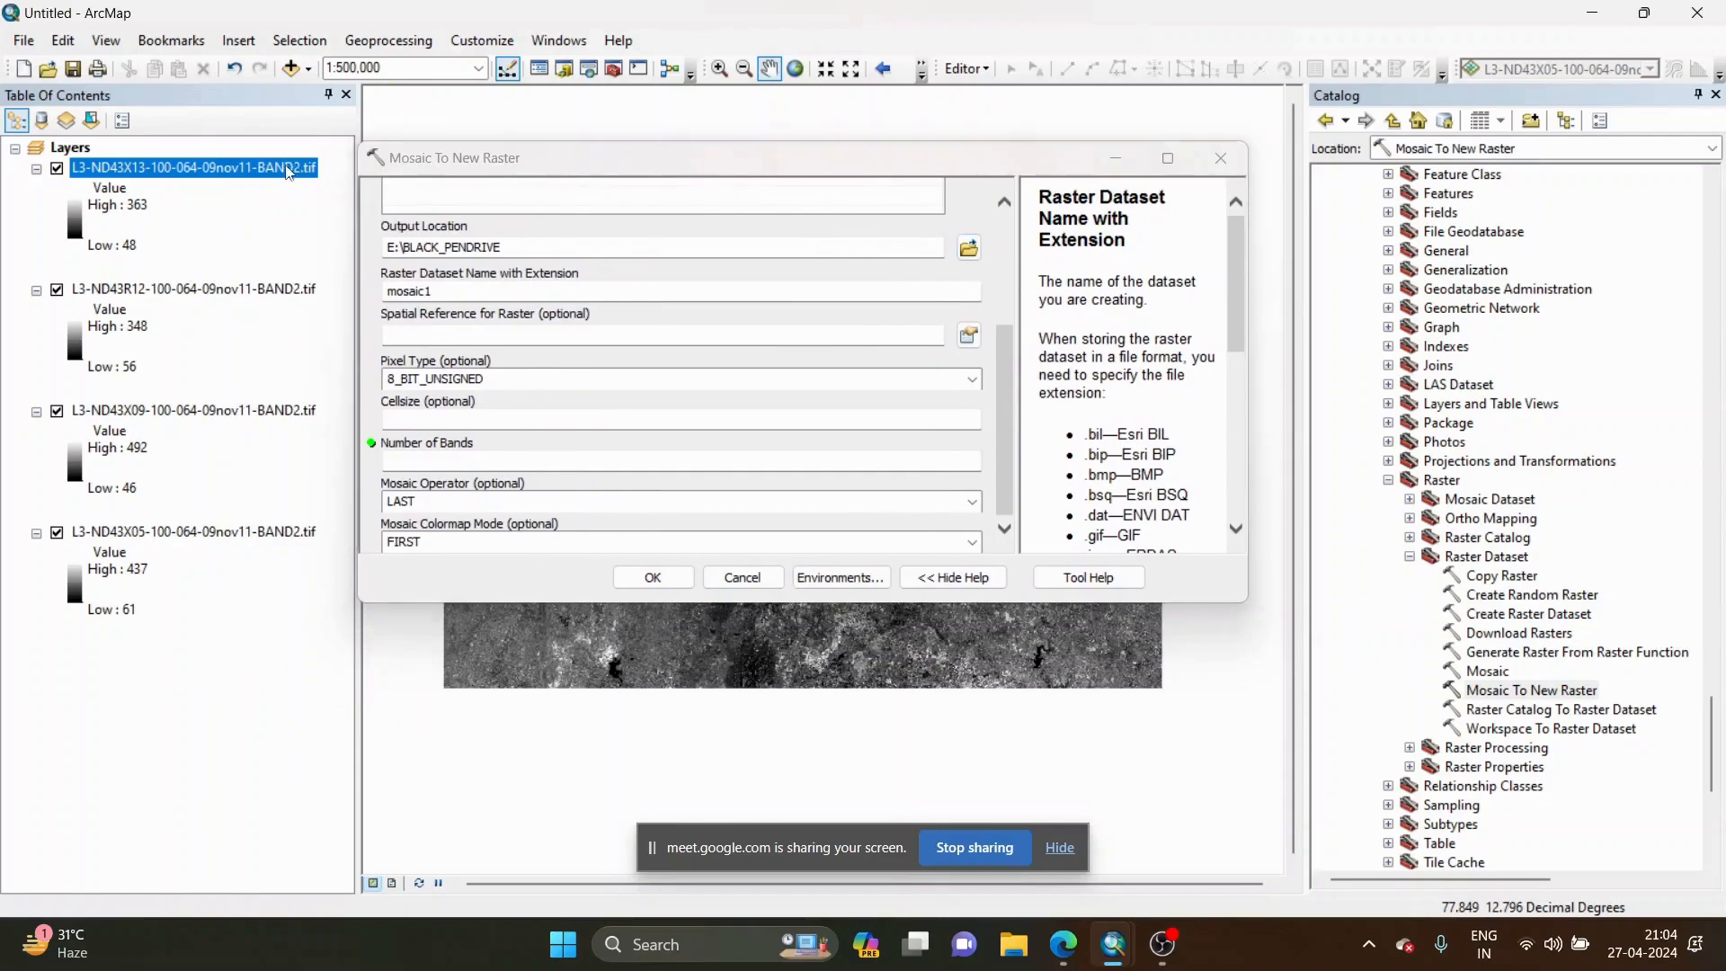
pyautogui.click(388, 499)
pyautogui.scroll(-1, 784, 436)
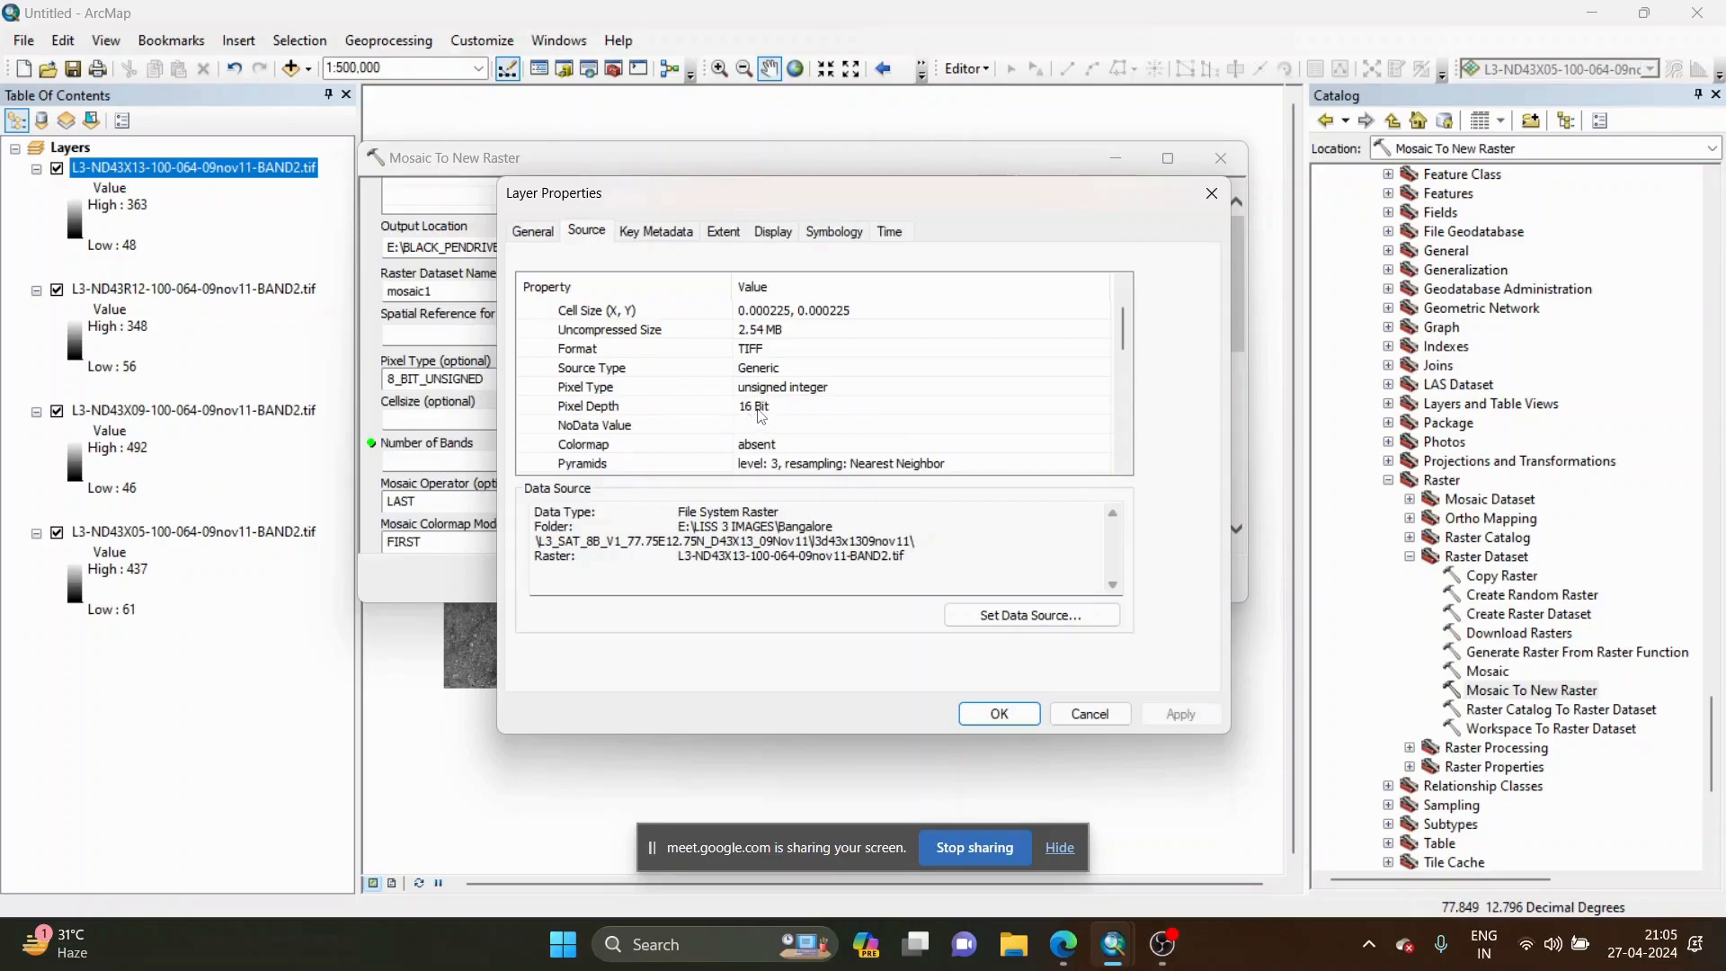
pyautogui.click(1211, 194)
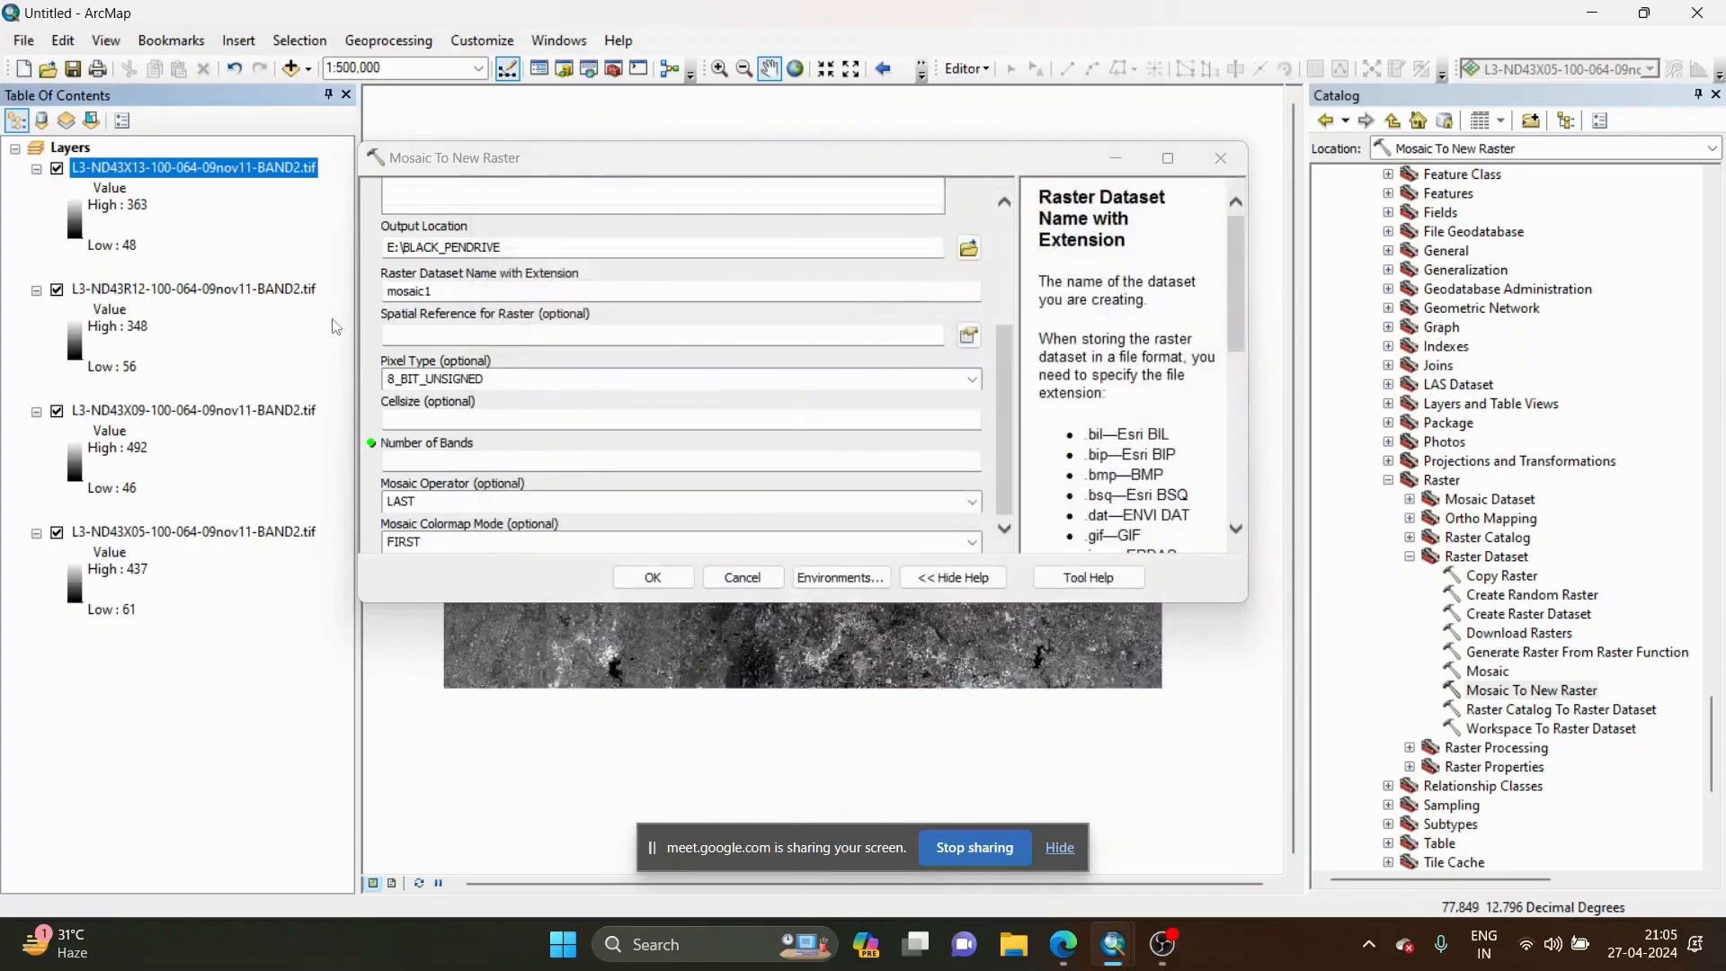
pyautogui.rightClick(281, 290)
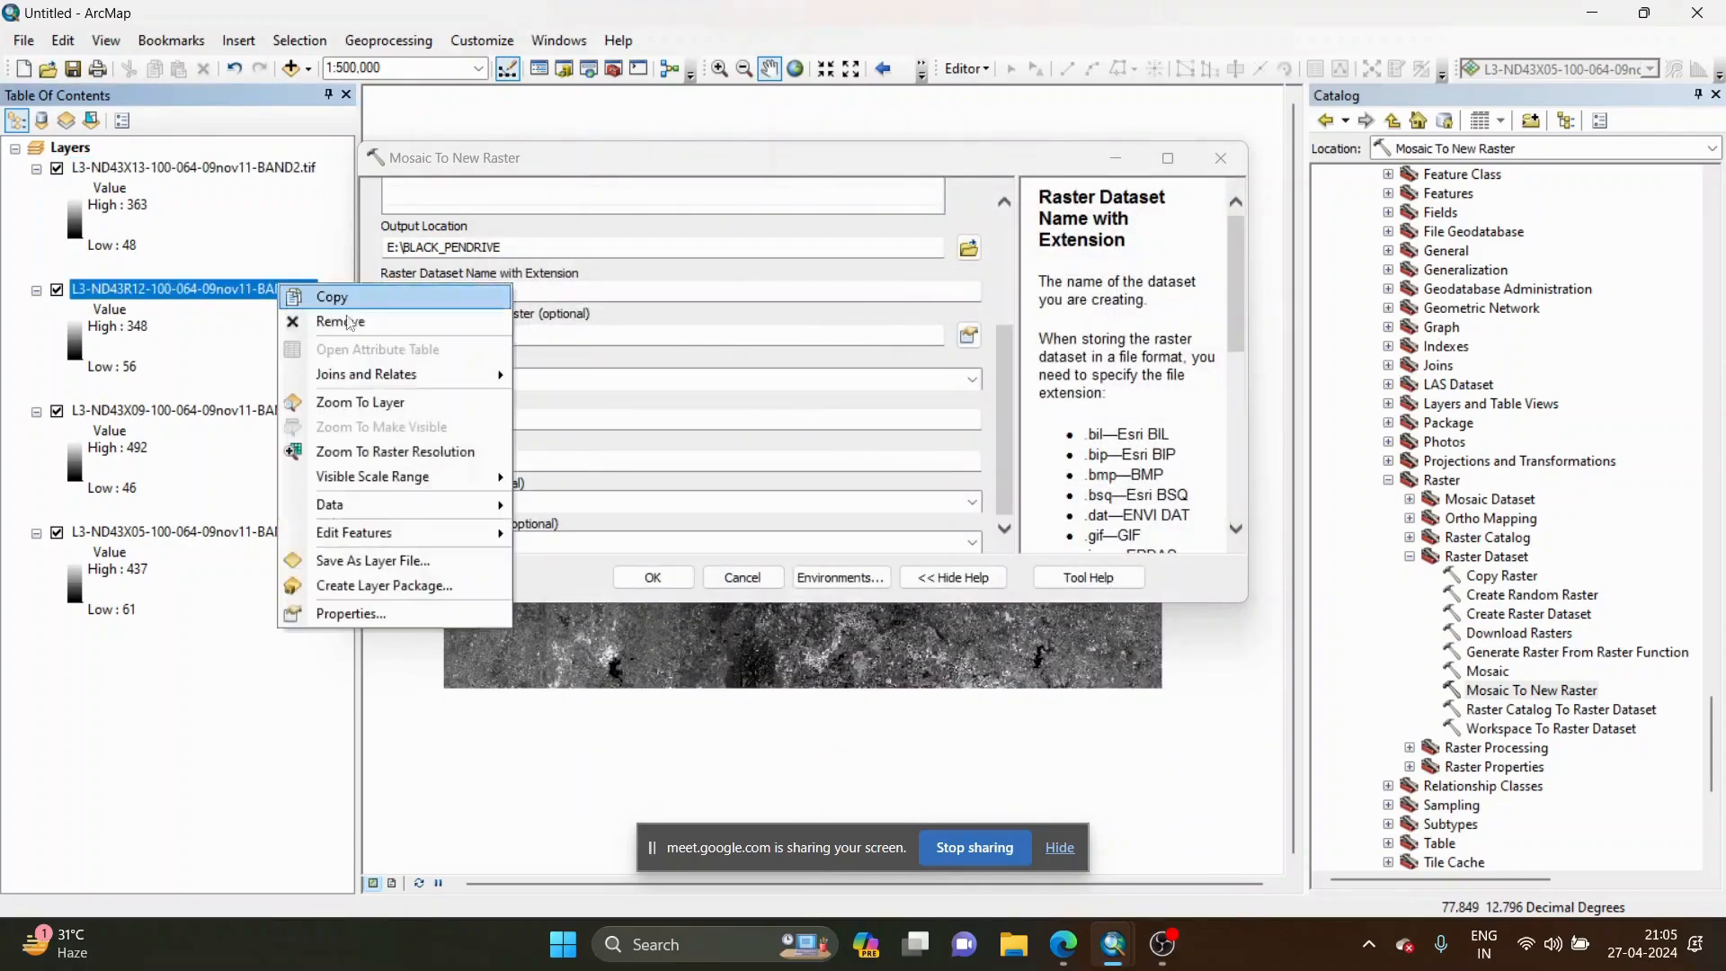
pyautogui.click(438, 611)
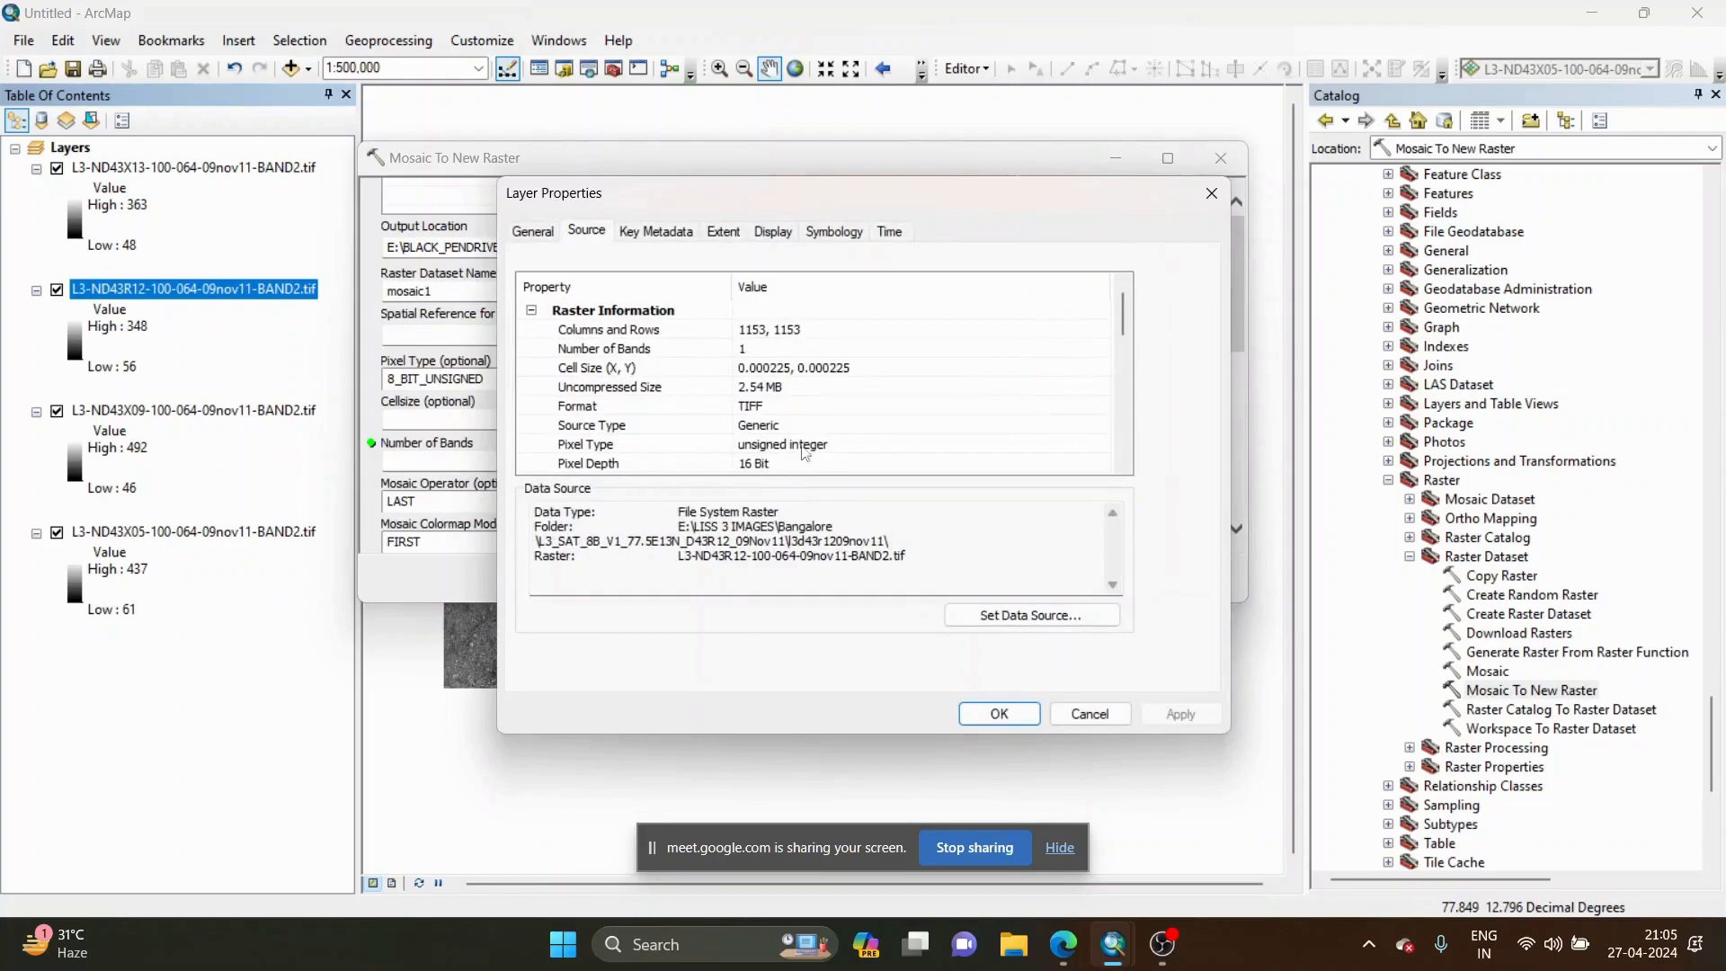
pyautogui.click(1211, 195)
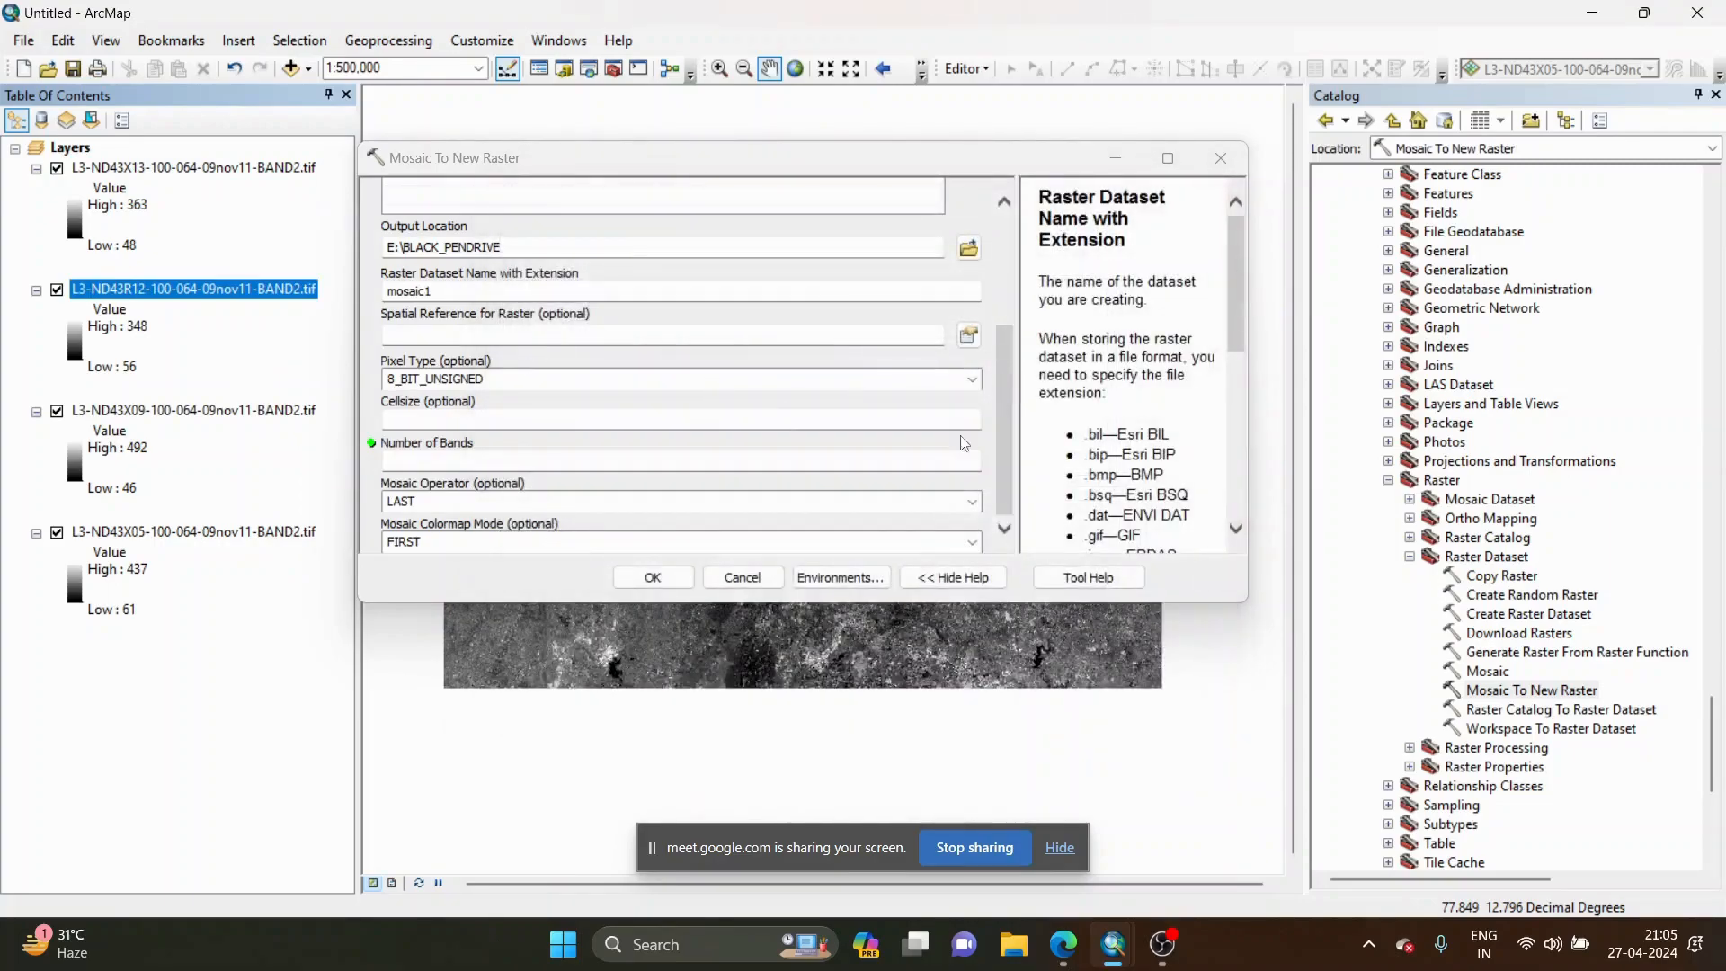
# Set the mosaic's pixel type to 16_BIT_UNSIGNED and its number of bands to 1.
pyautogui.click(972, 378)
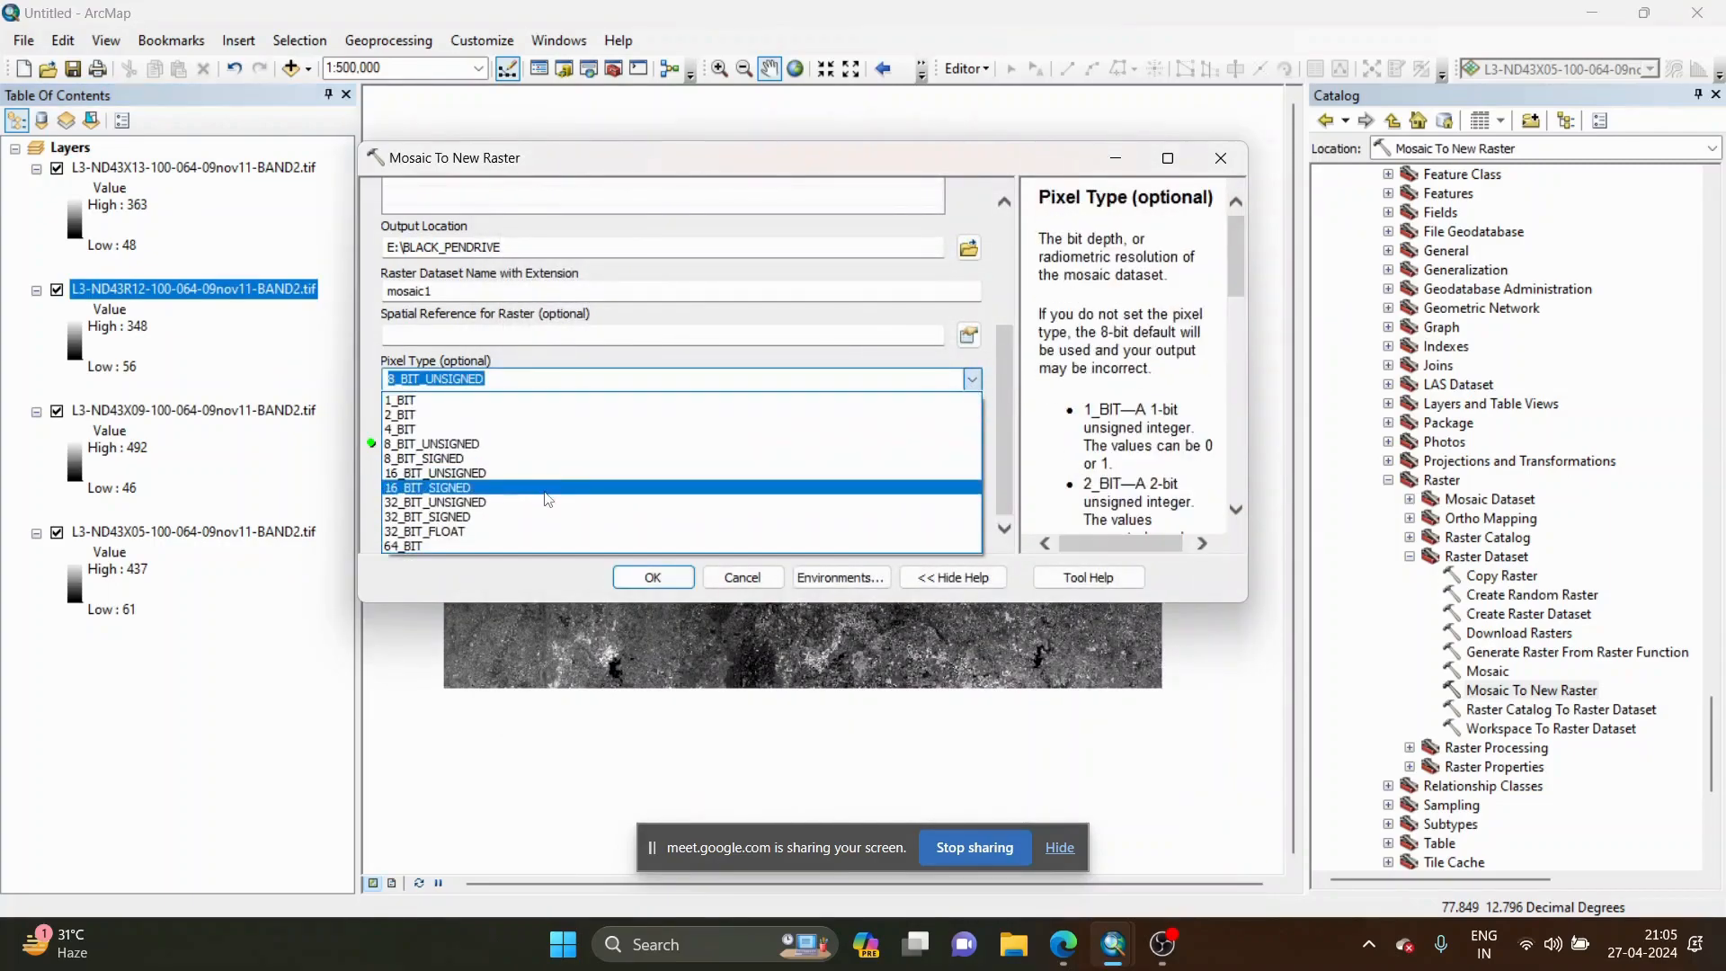
pyautogui.click(548, 473)
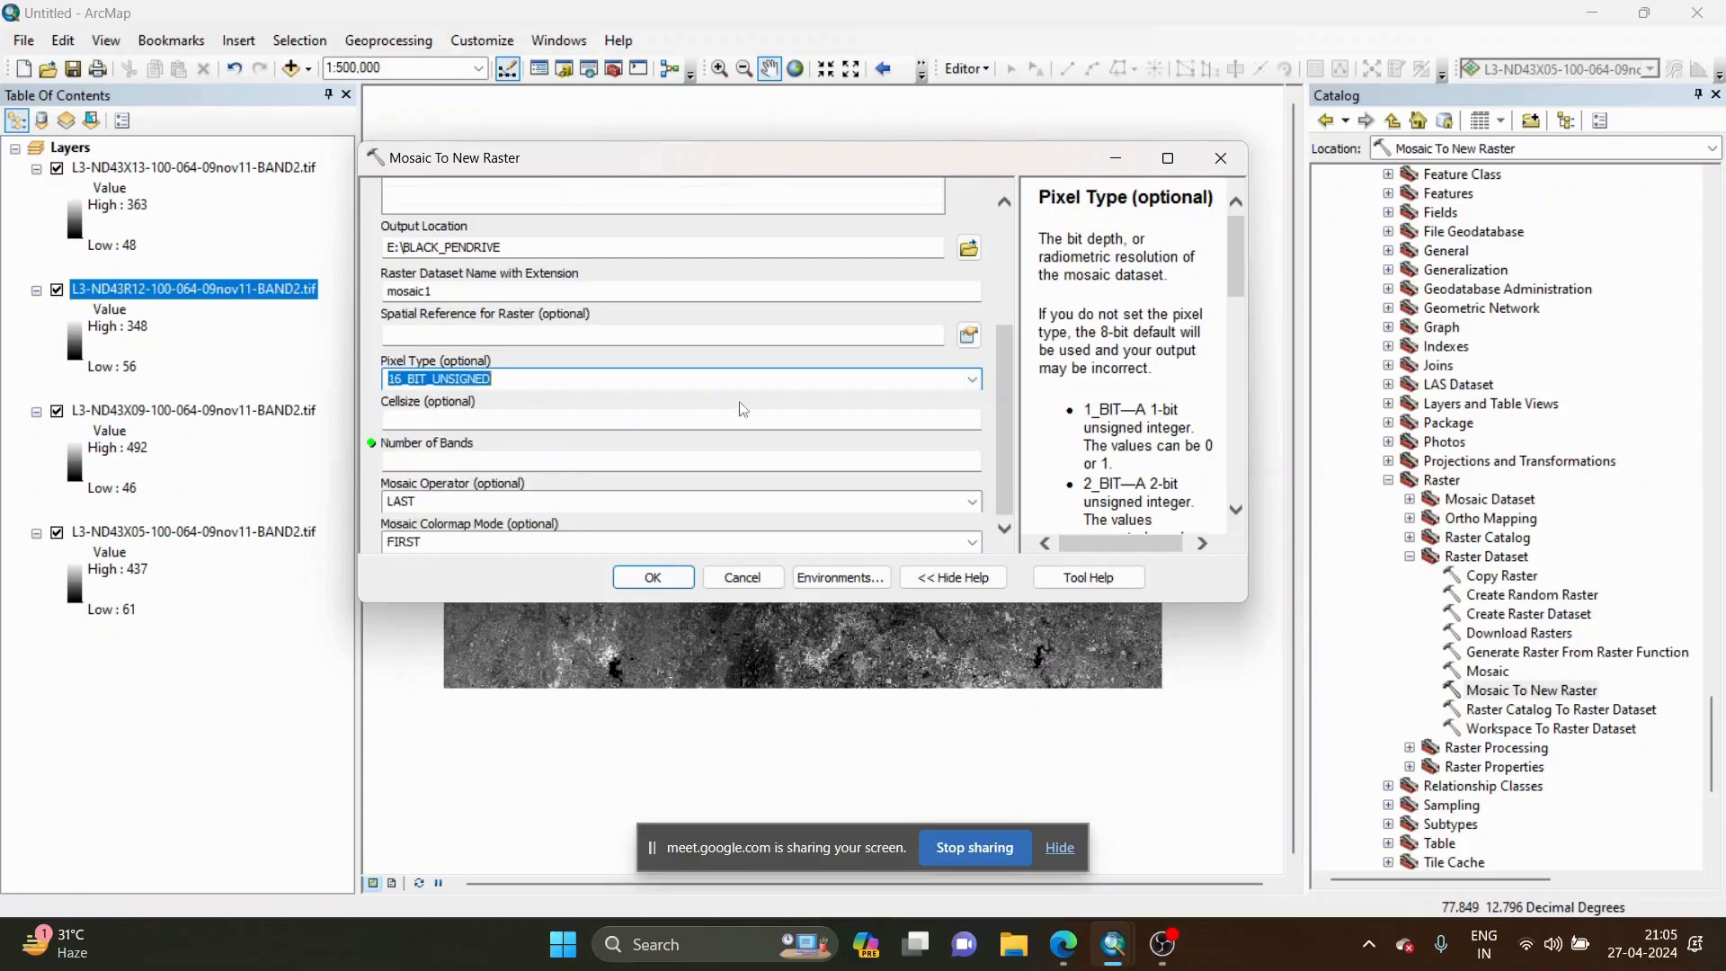
pyautogui.click(972, 378)
pyautogui.click(537, 483)
pyautogui.click(530, 463)
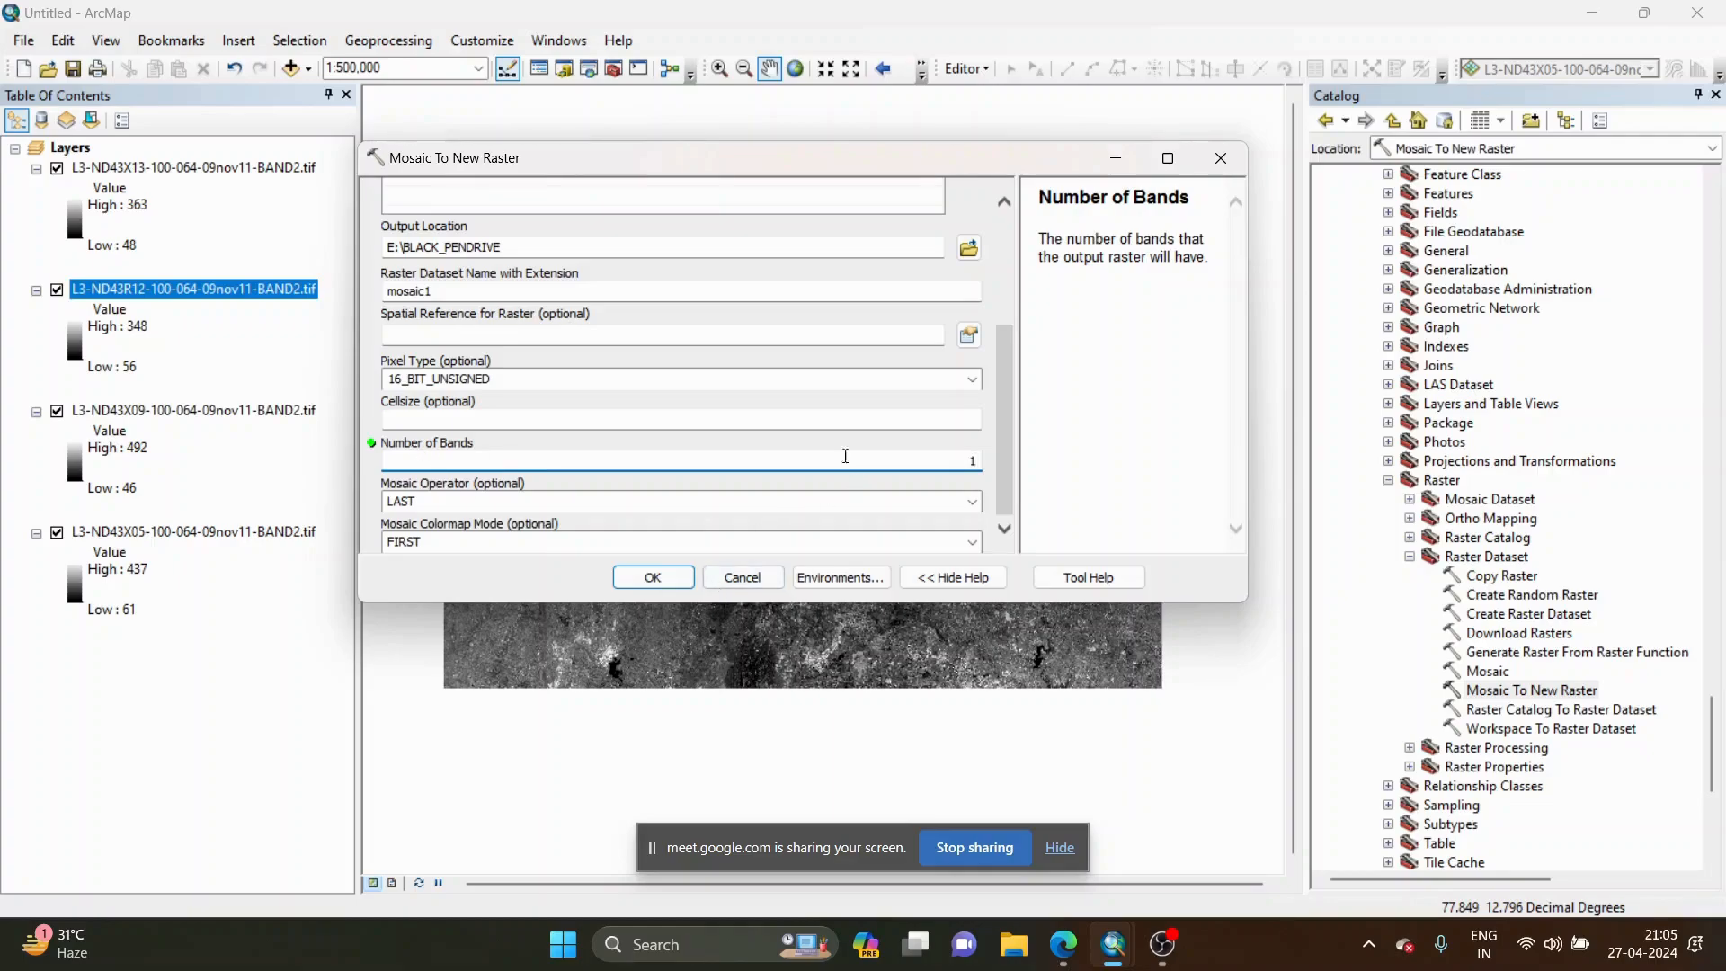
# Review the input rasters and output settings, and run Mosaic To New Raster.
pyautogui.scroll(5, 996, 485)
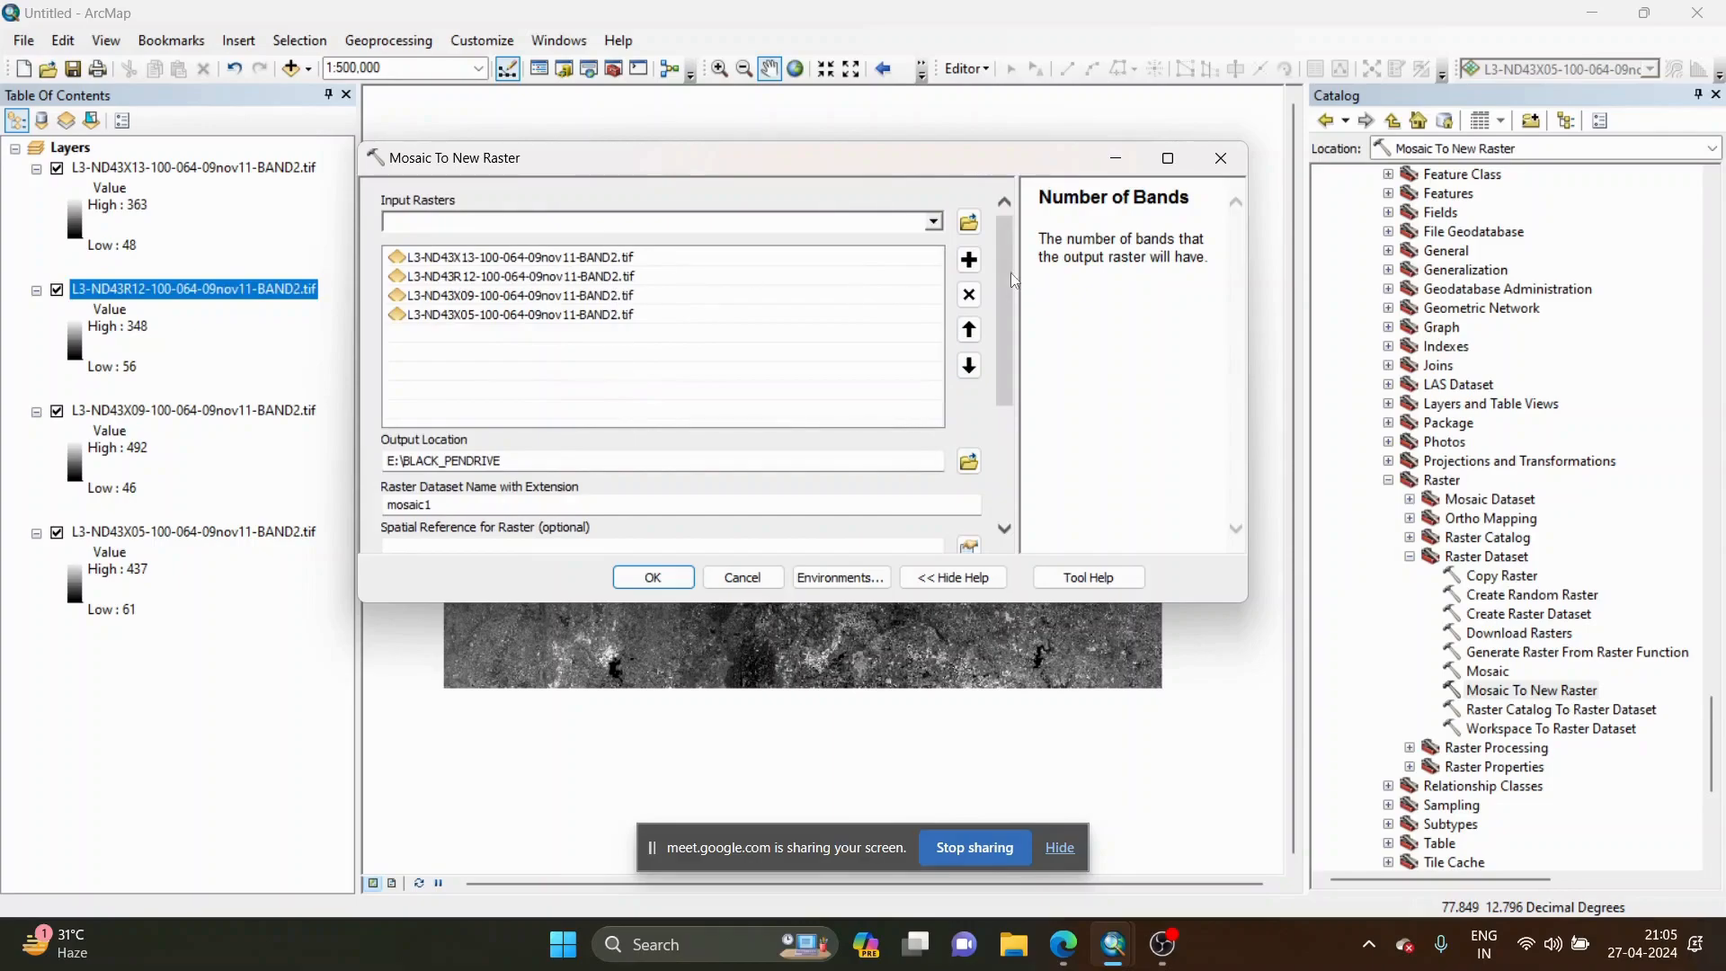
pyautogui.moveTo(1011, 273); pyautogui.dragTo(1006, 358)
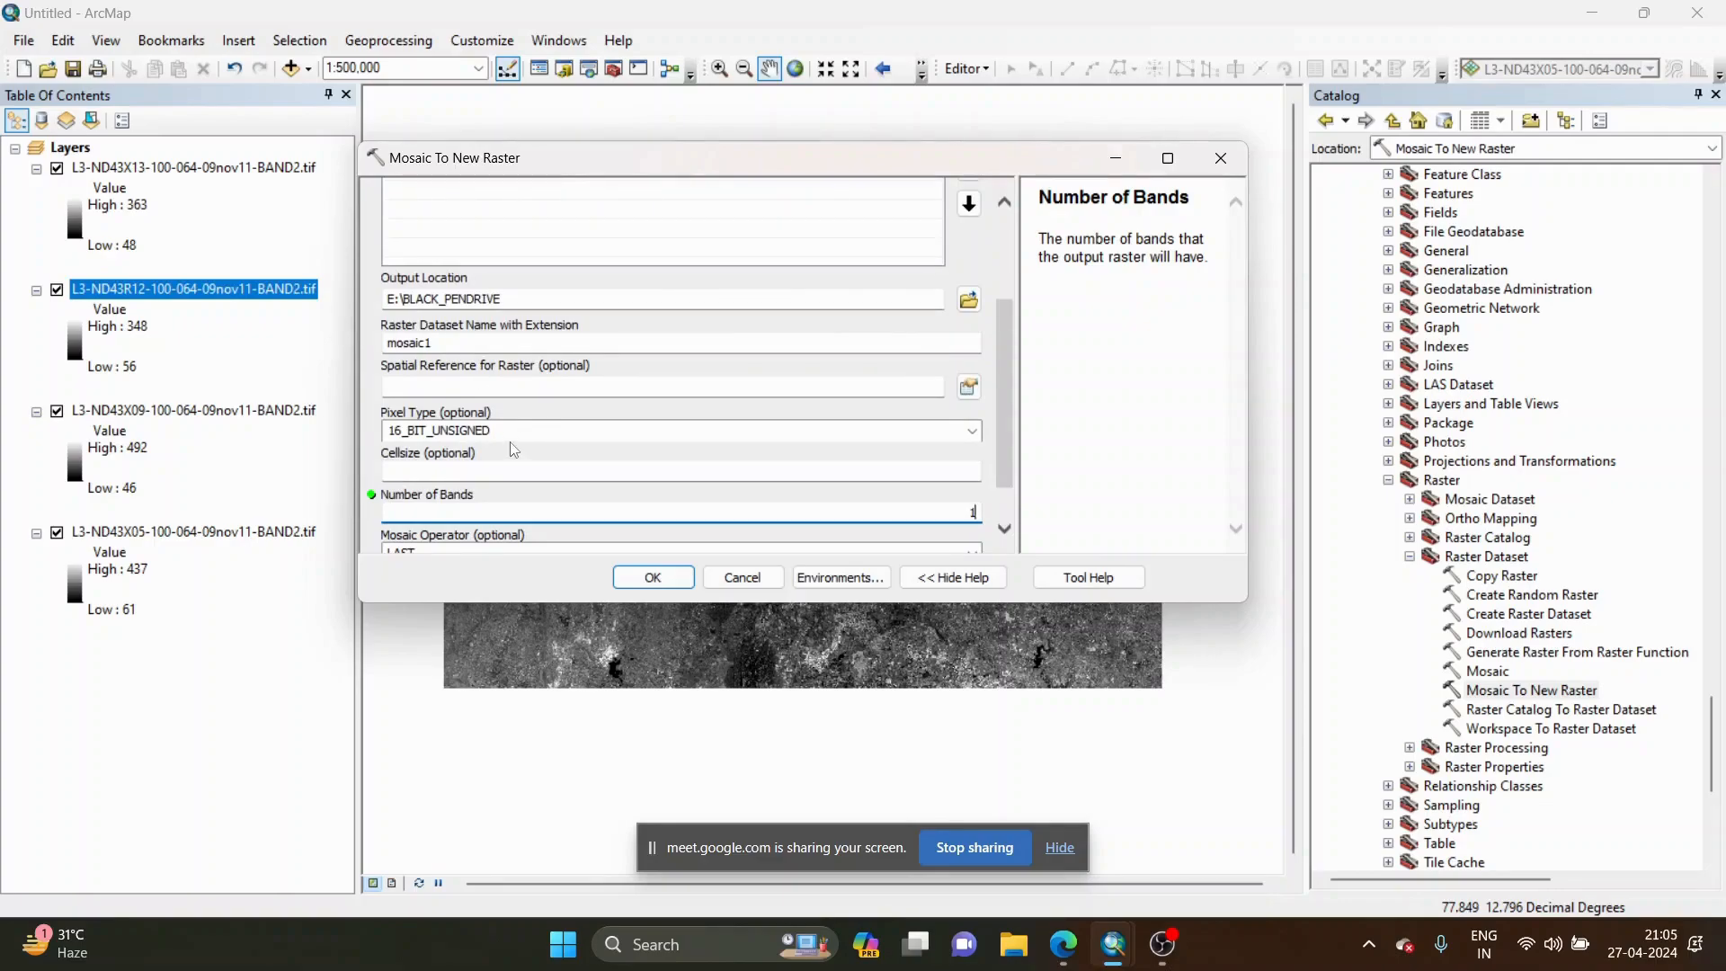
pyautogui.scroll(-1, 995, 430)
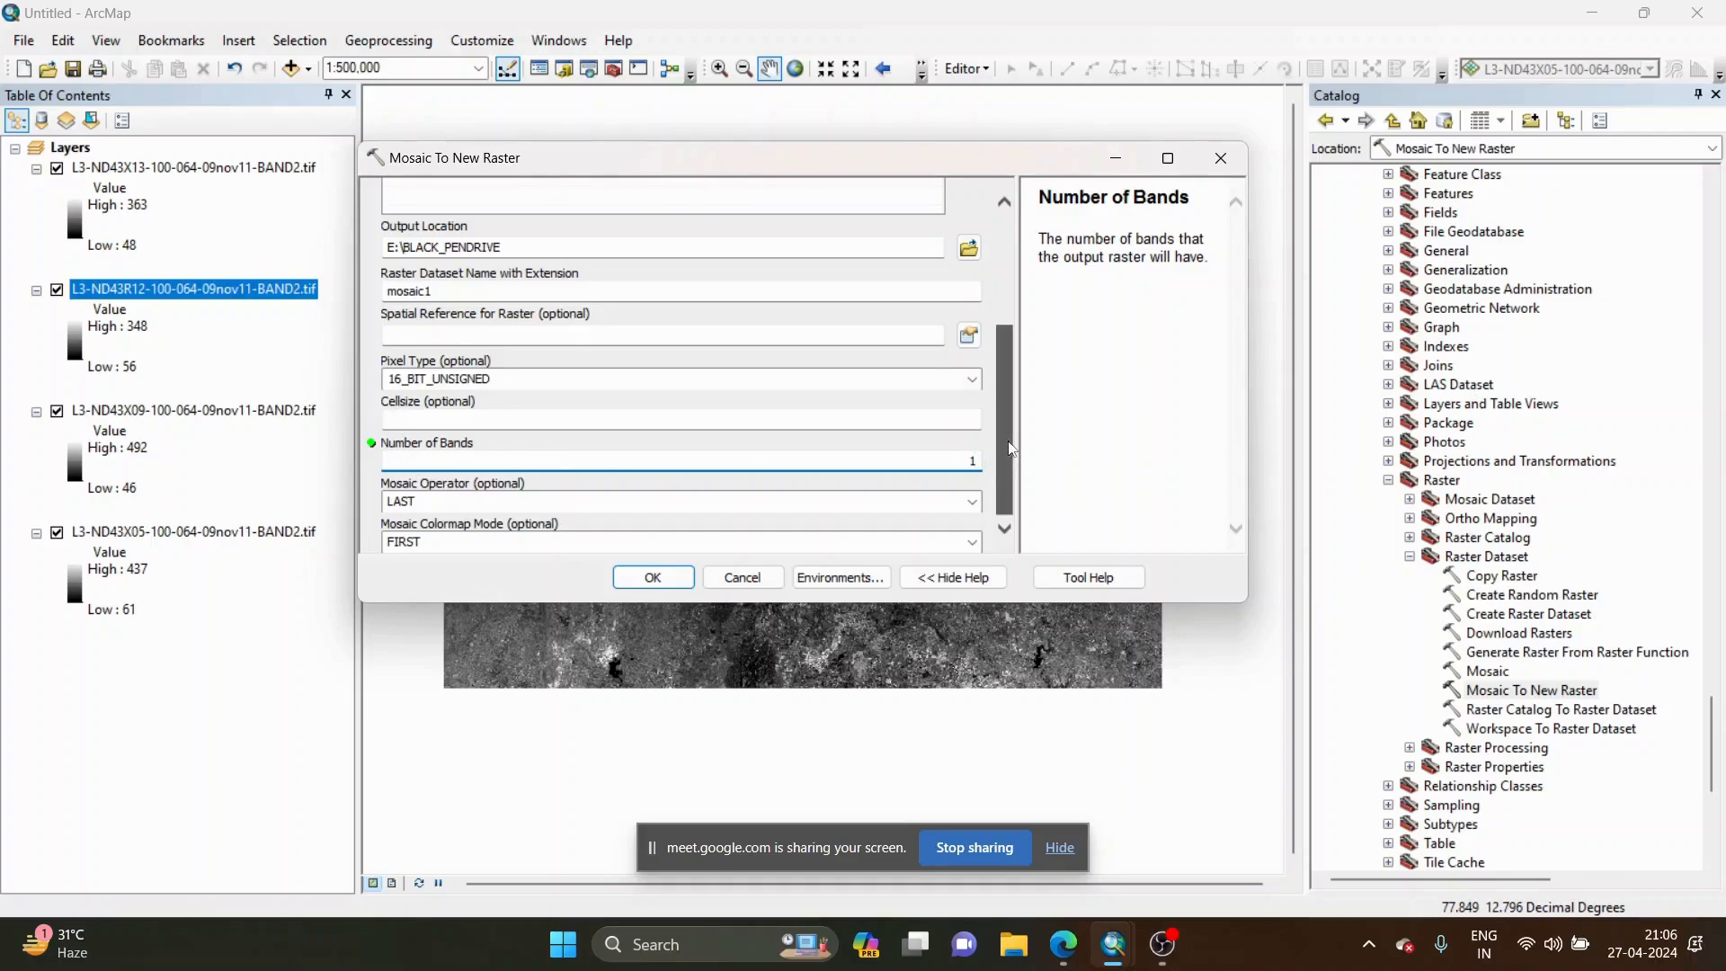
pyautogui.click(681, 578)
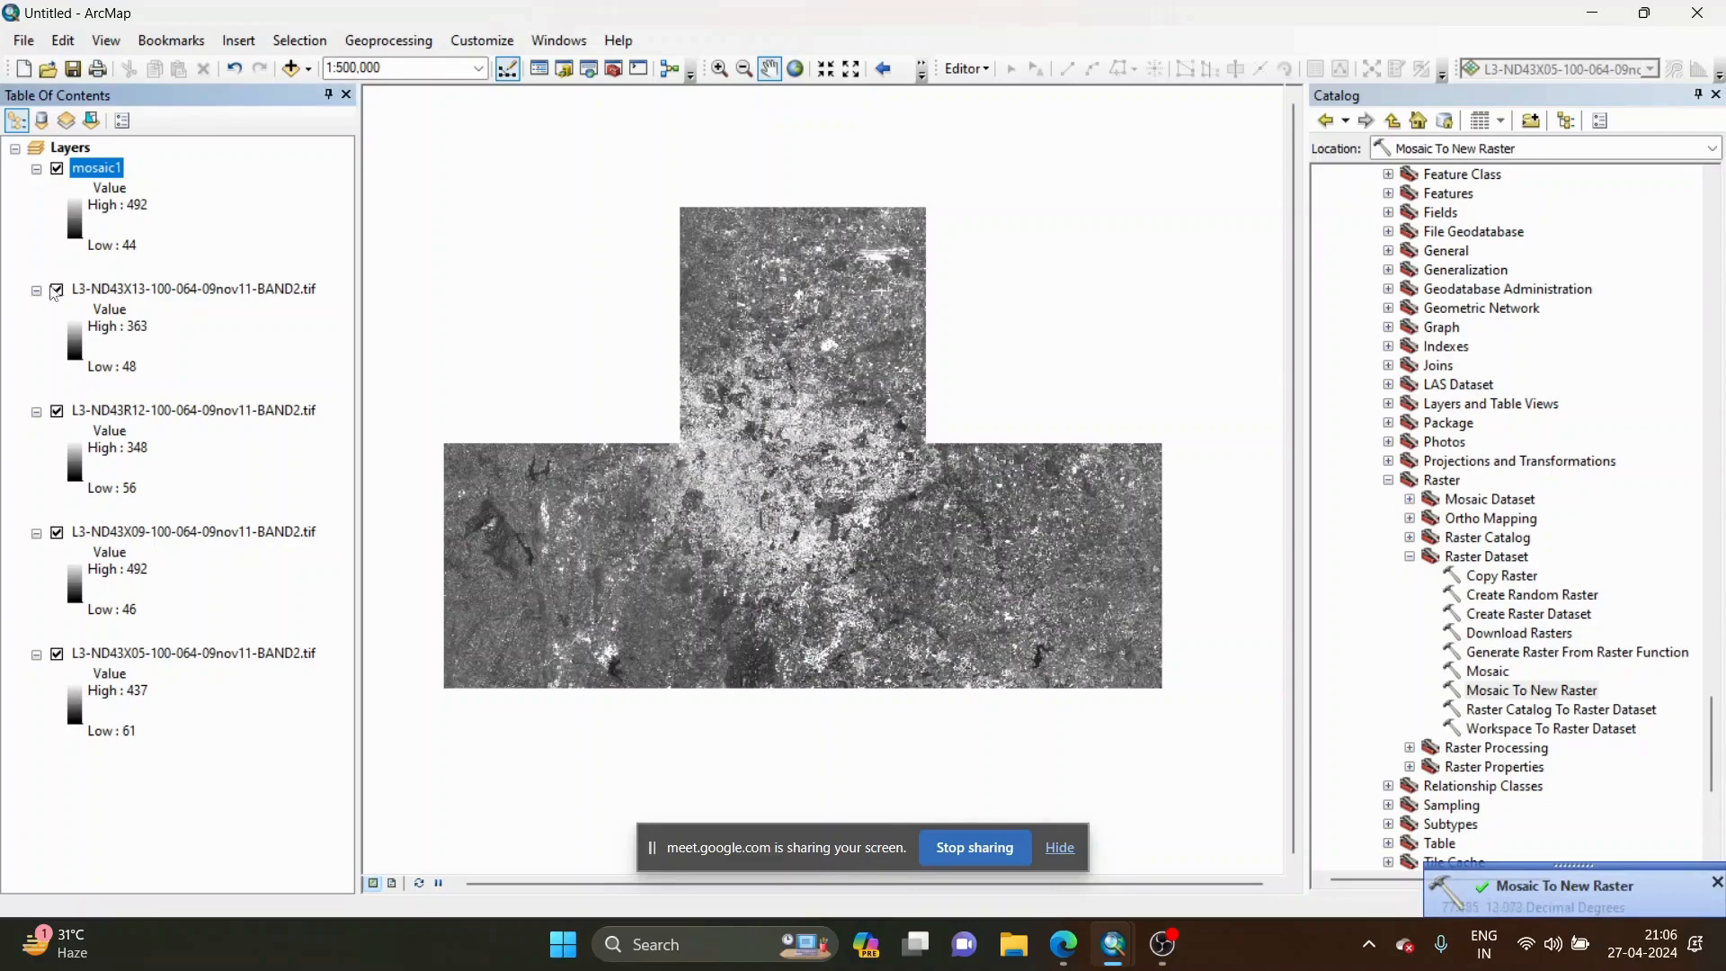
# Hide the X13, R12, X09 and X05 Band 2 layers and collapse their legends, leaving only mosaic1 displayed.
pyautogui.click(57, 289)
pyautogui.click(57, 411)
pyautogui.click(58, 532)
pyautogui.click(58, 654)
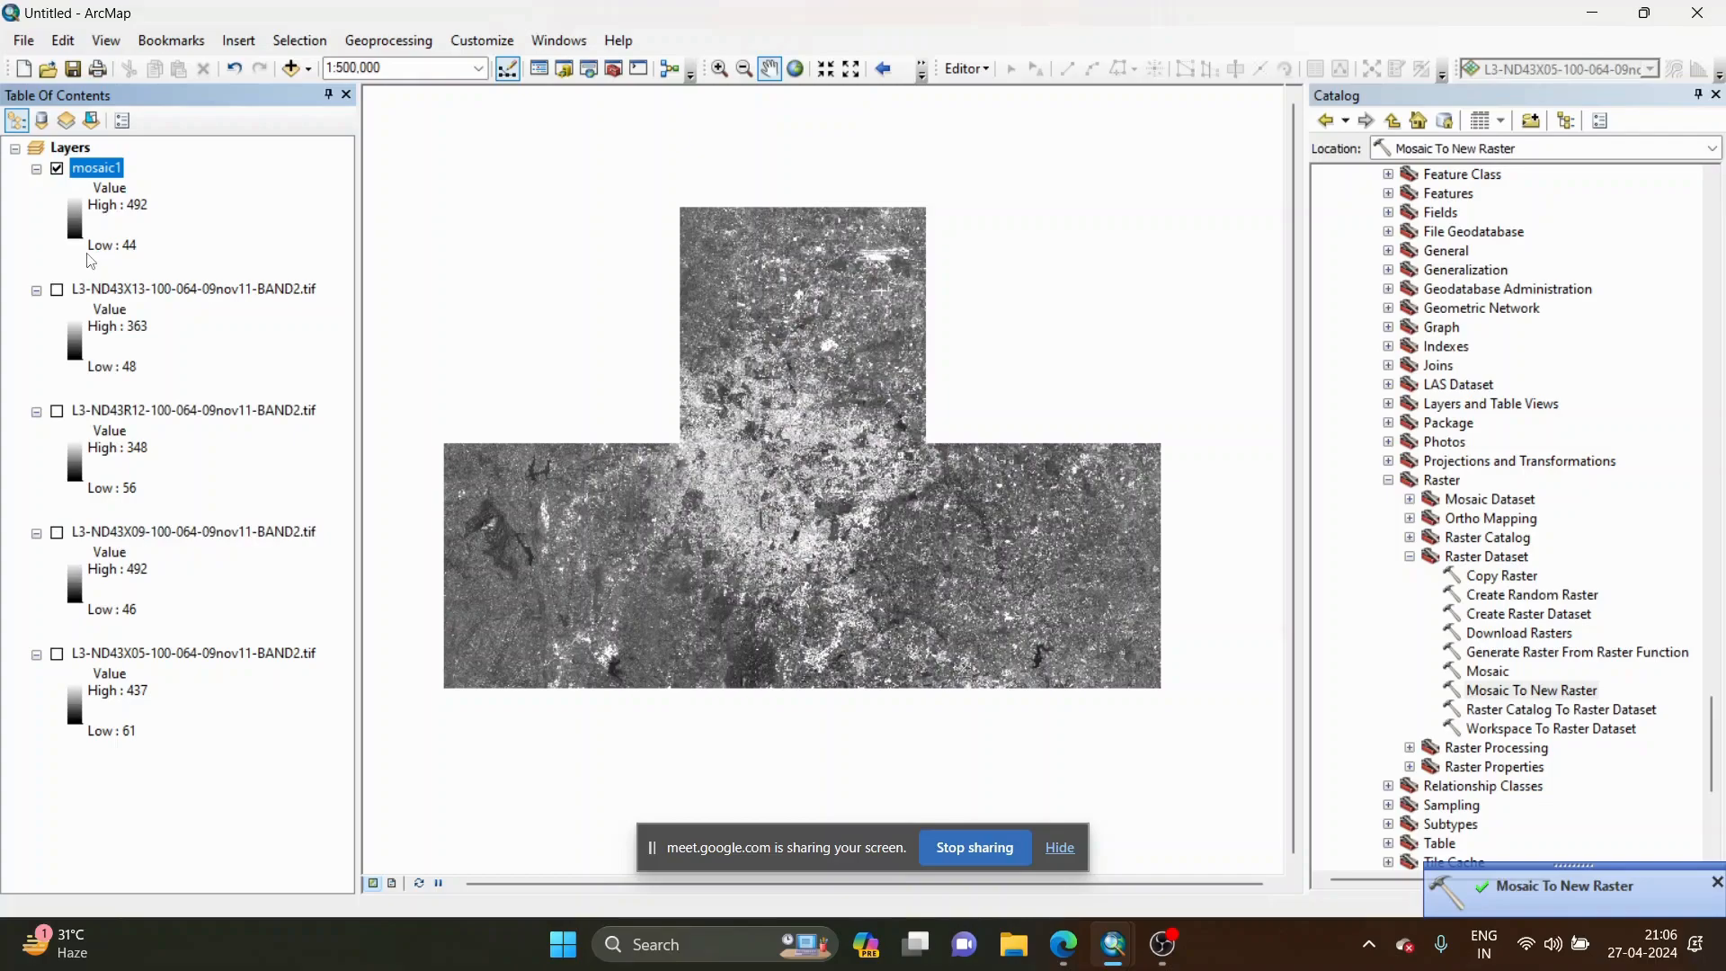
pyautogui.click(36, 289)
pyautogui.click(36, 309)
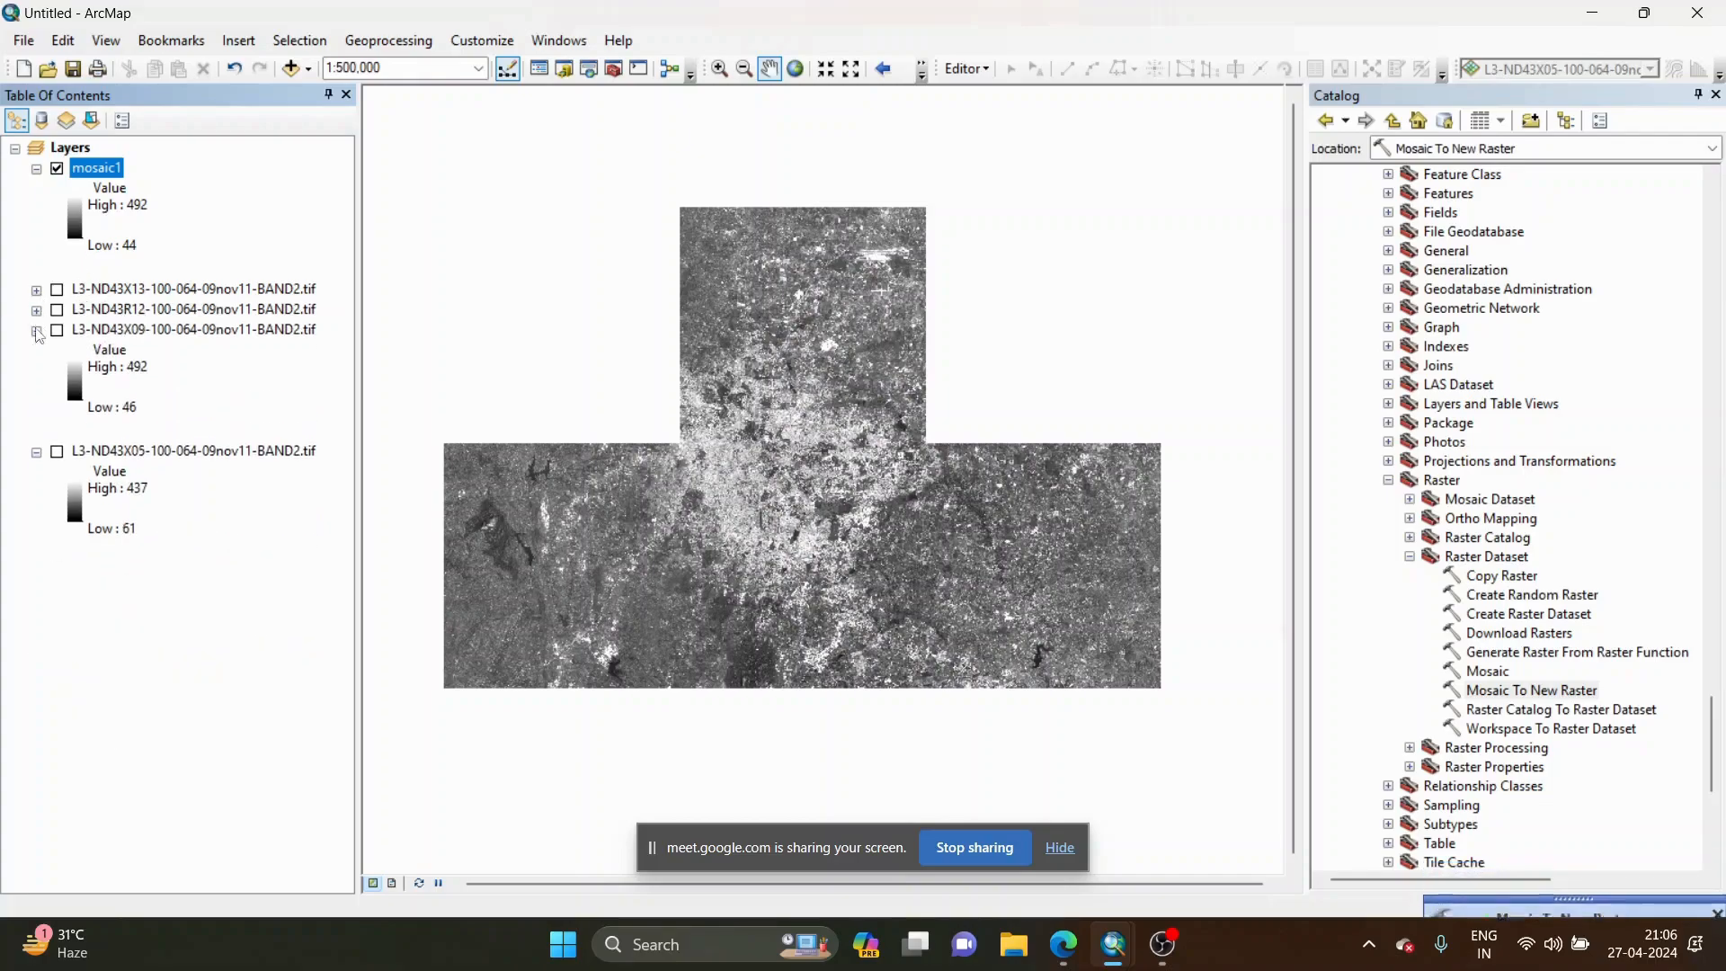
pyautogui.click(36, 330)
pyautogui.click(36, 351)
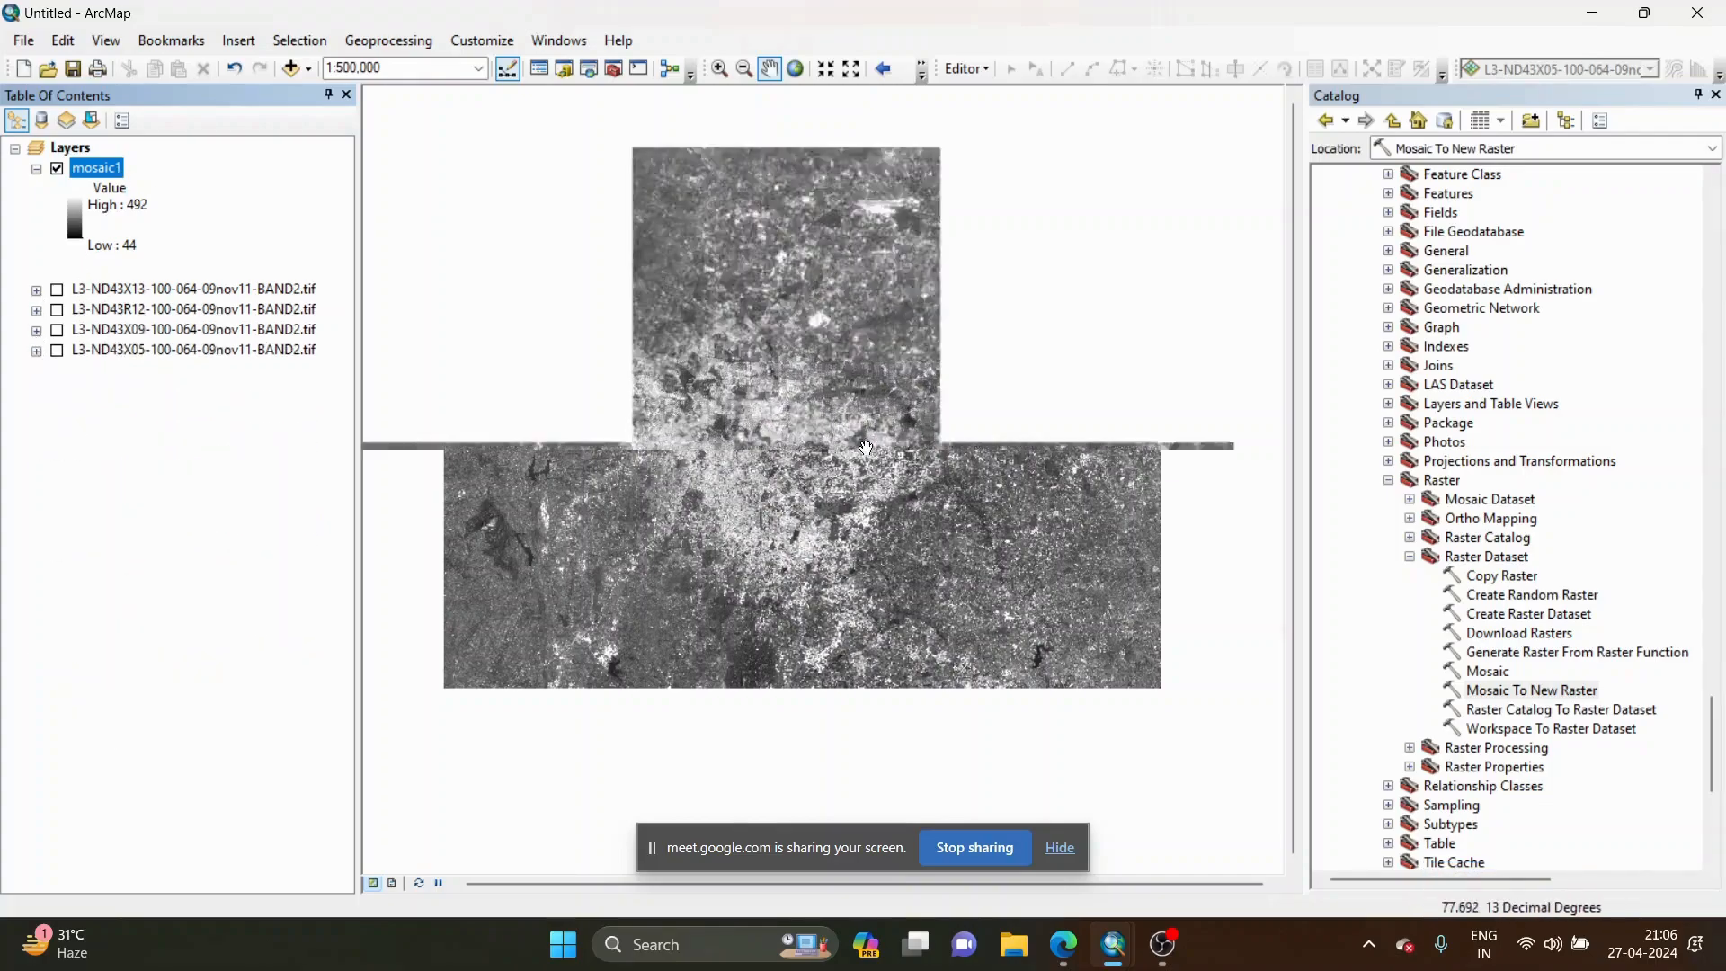
# Examine the mosaic1 raster in close-up and at full extent, including the joins between the tiles.
pyautogui.scroll(-1, 672, 550)
pyautogui.scroll(1, 551, 561)
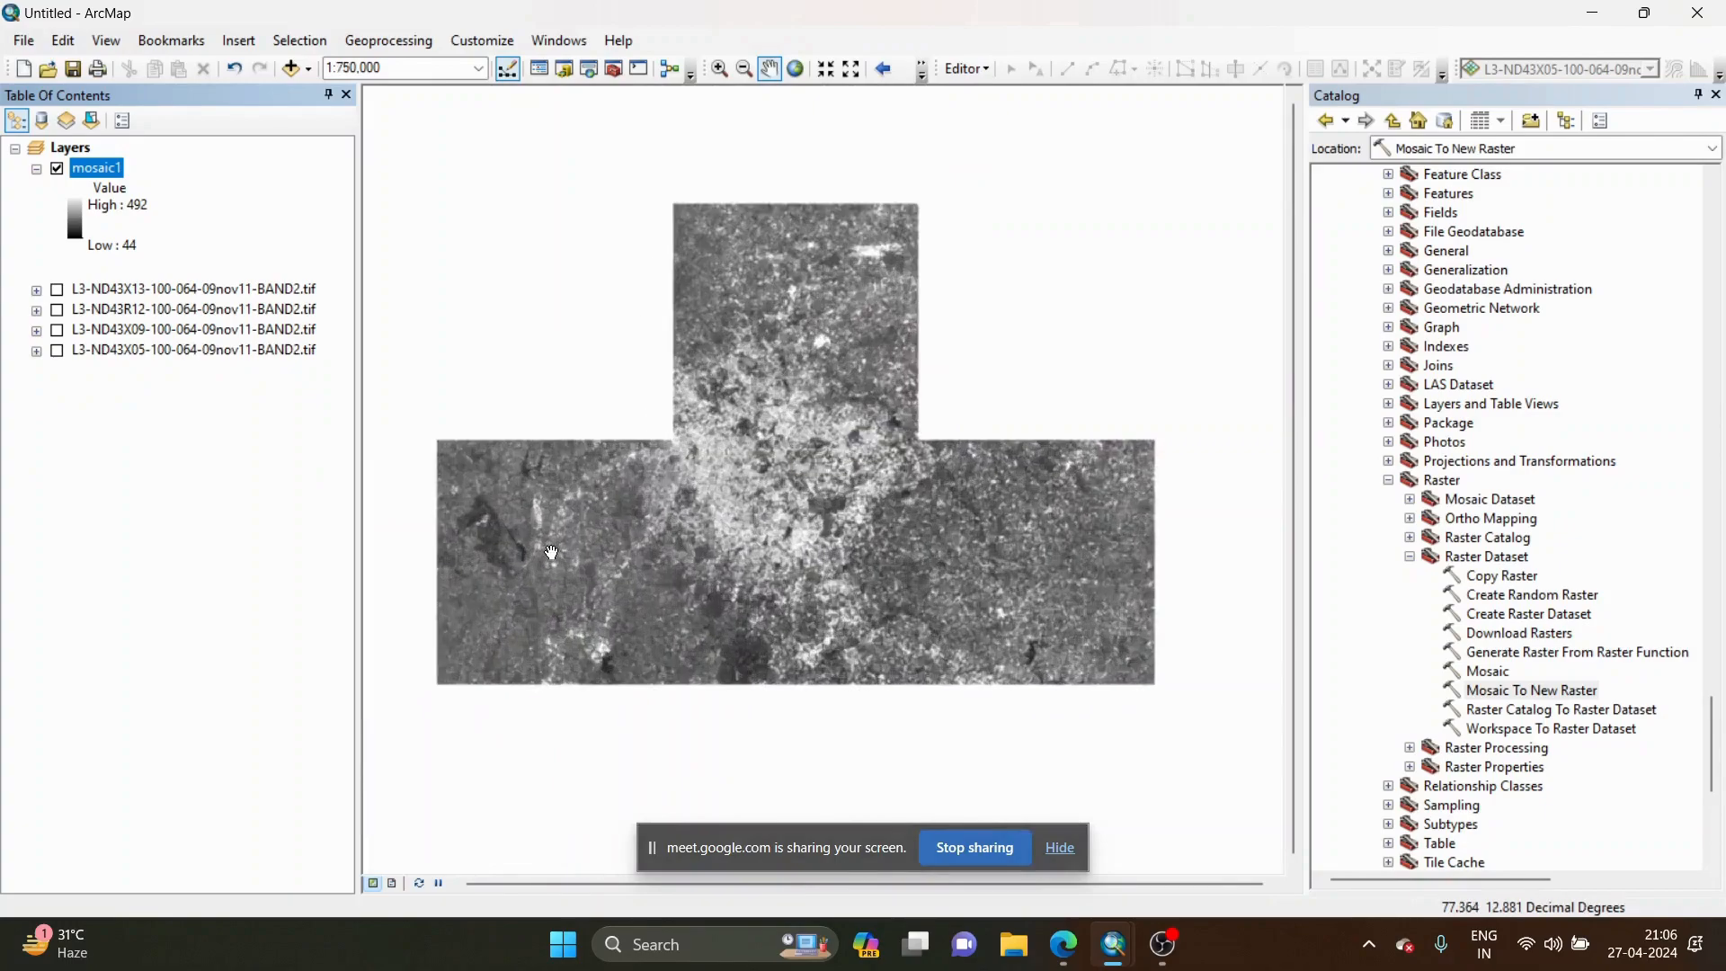
pyautogui.scroll(1, 885, 420)
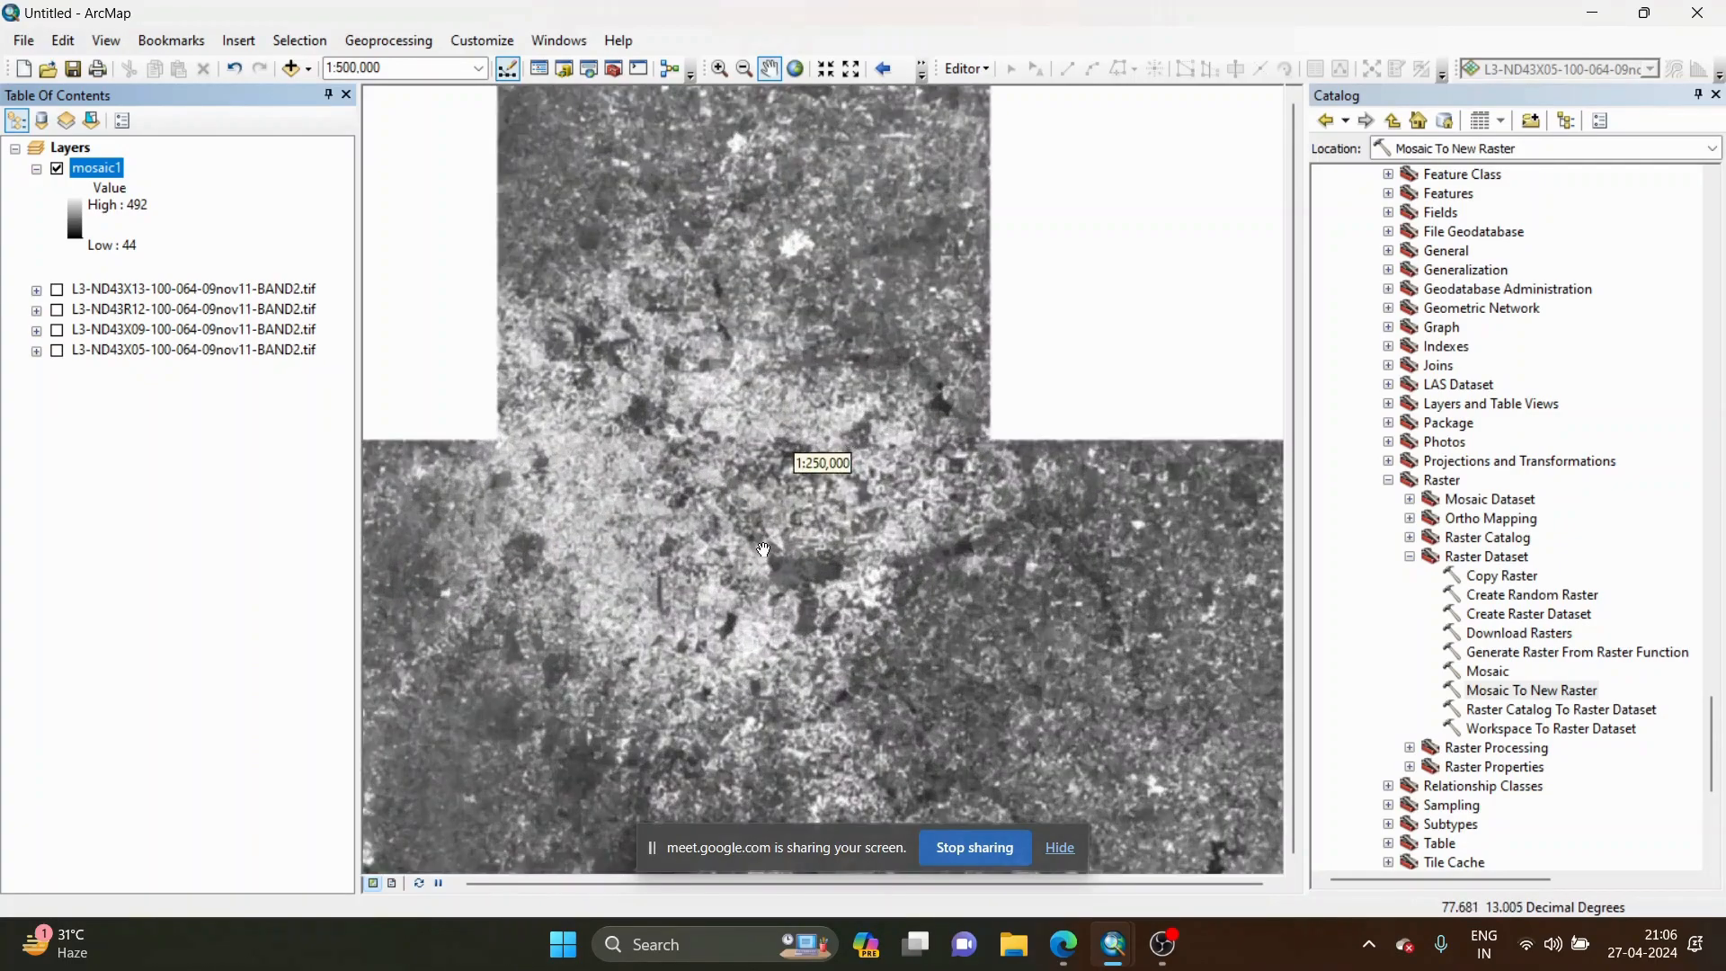
pyautogui.scroll(-2, 708, 493)
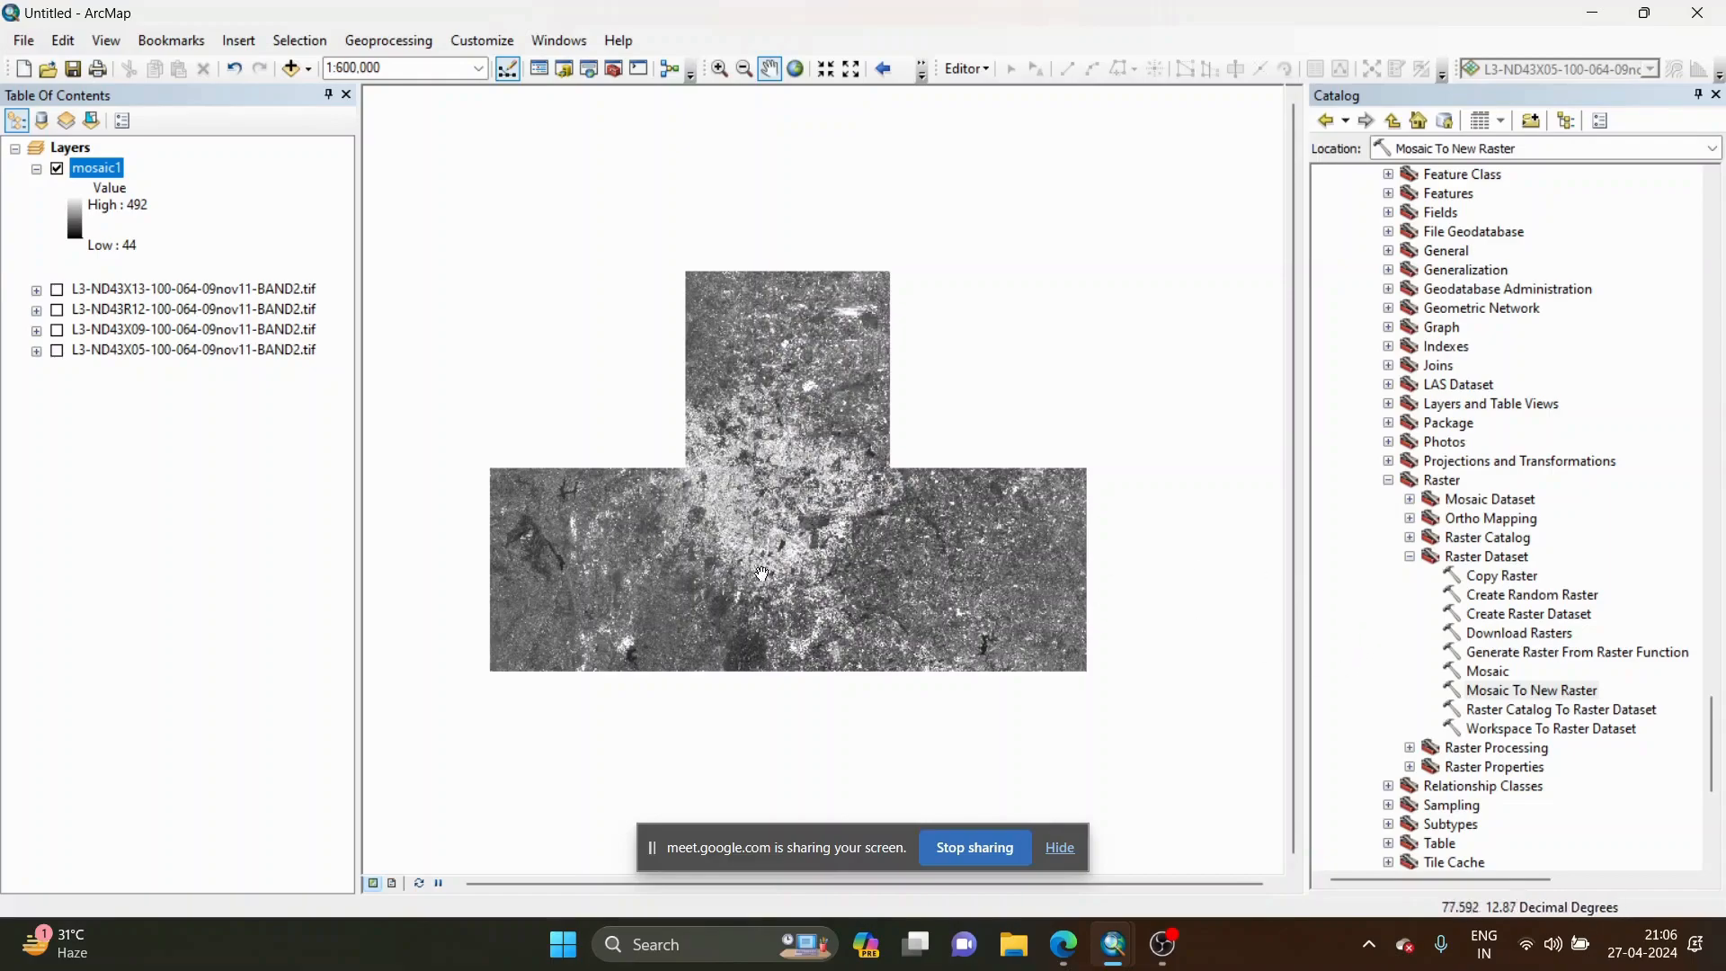
pyautogui.scroll(1, 755, 559)
pyautogui.scroll(-1, 756, 559)
pyautogui.scroll(-1, 755, 560)
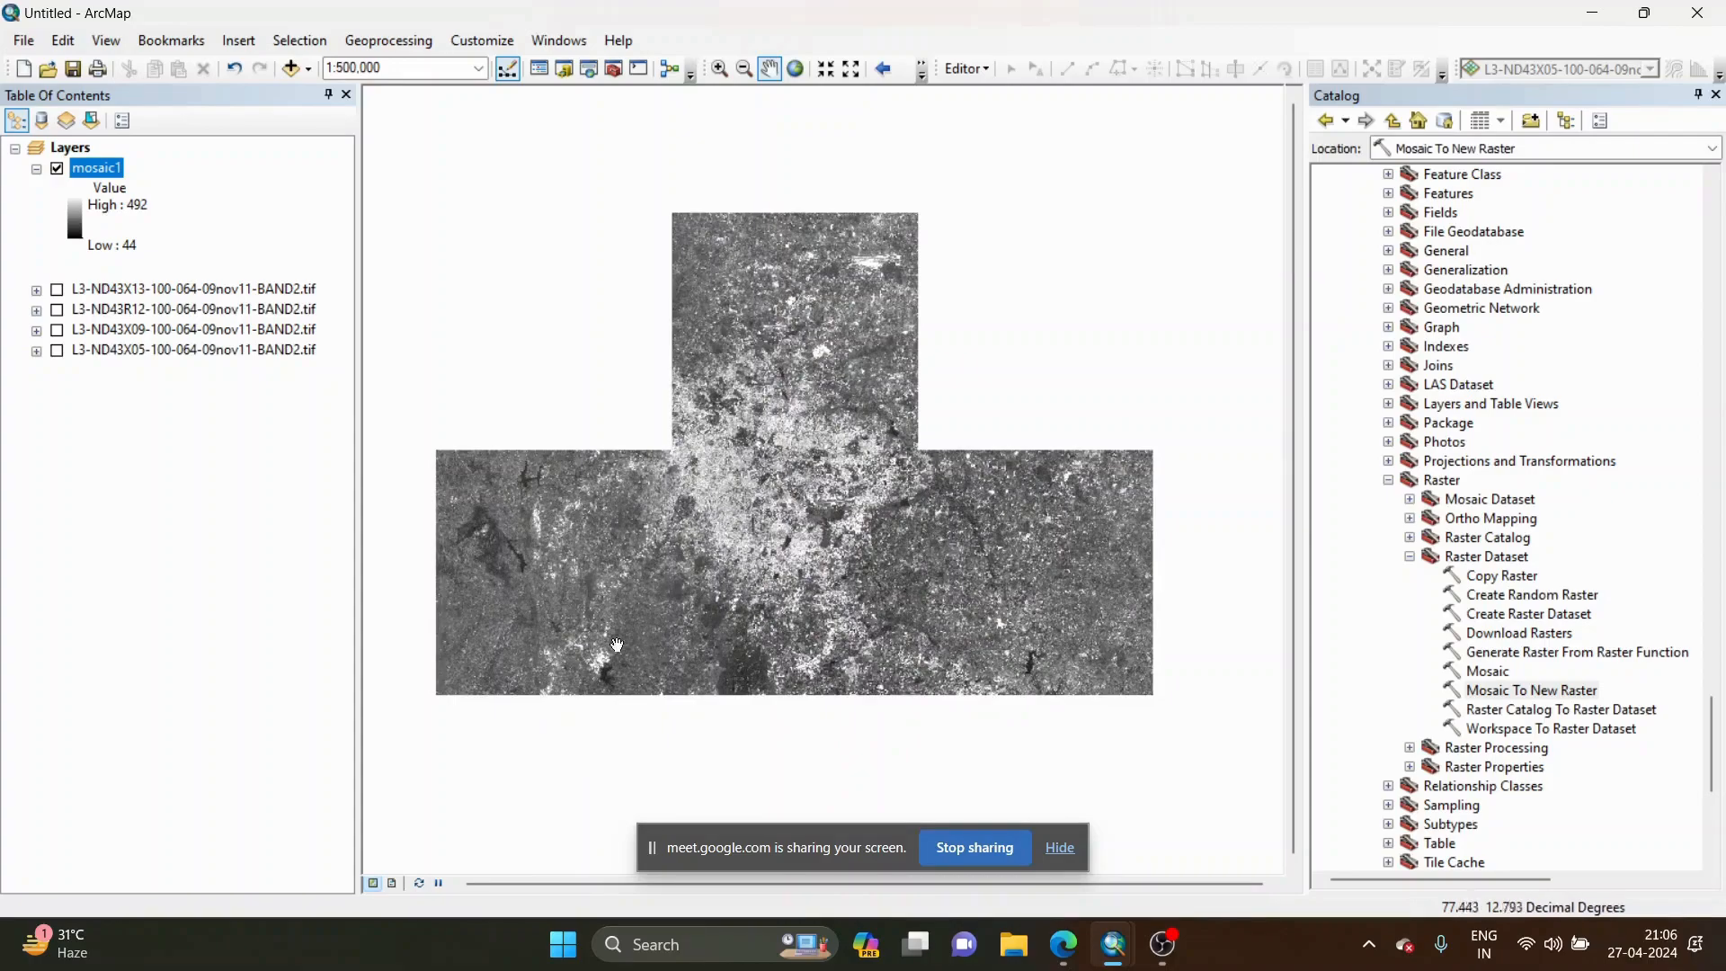
# Export mosaic1 to D:\ as the TIFF raster mosaicband2.tif without adding the exported data to the map.
pyautogui.rightClick(97, 169)
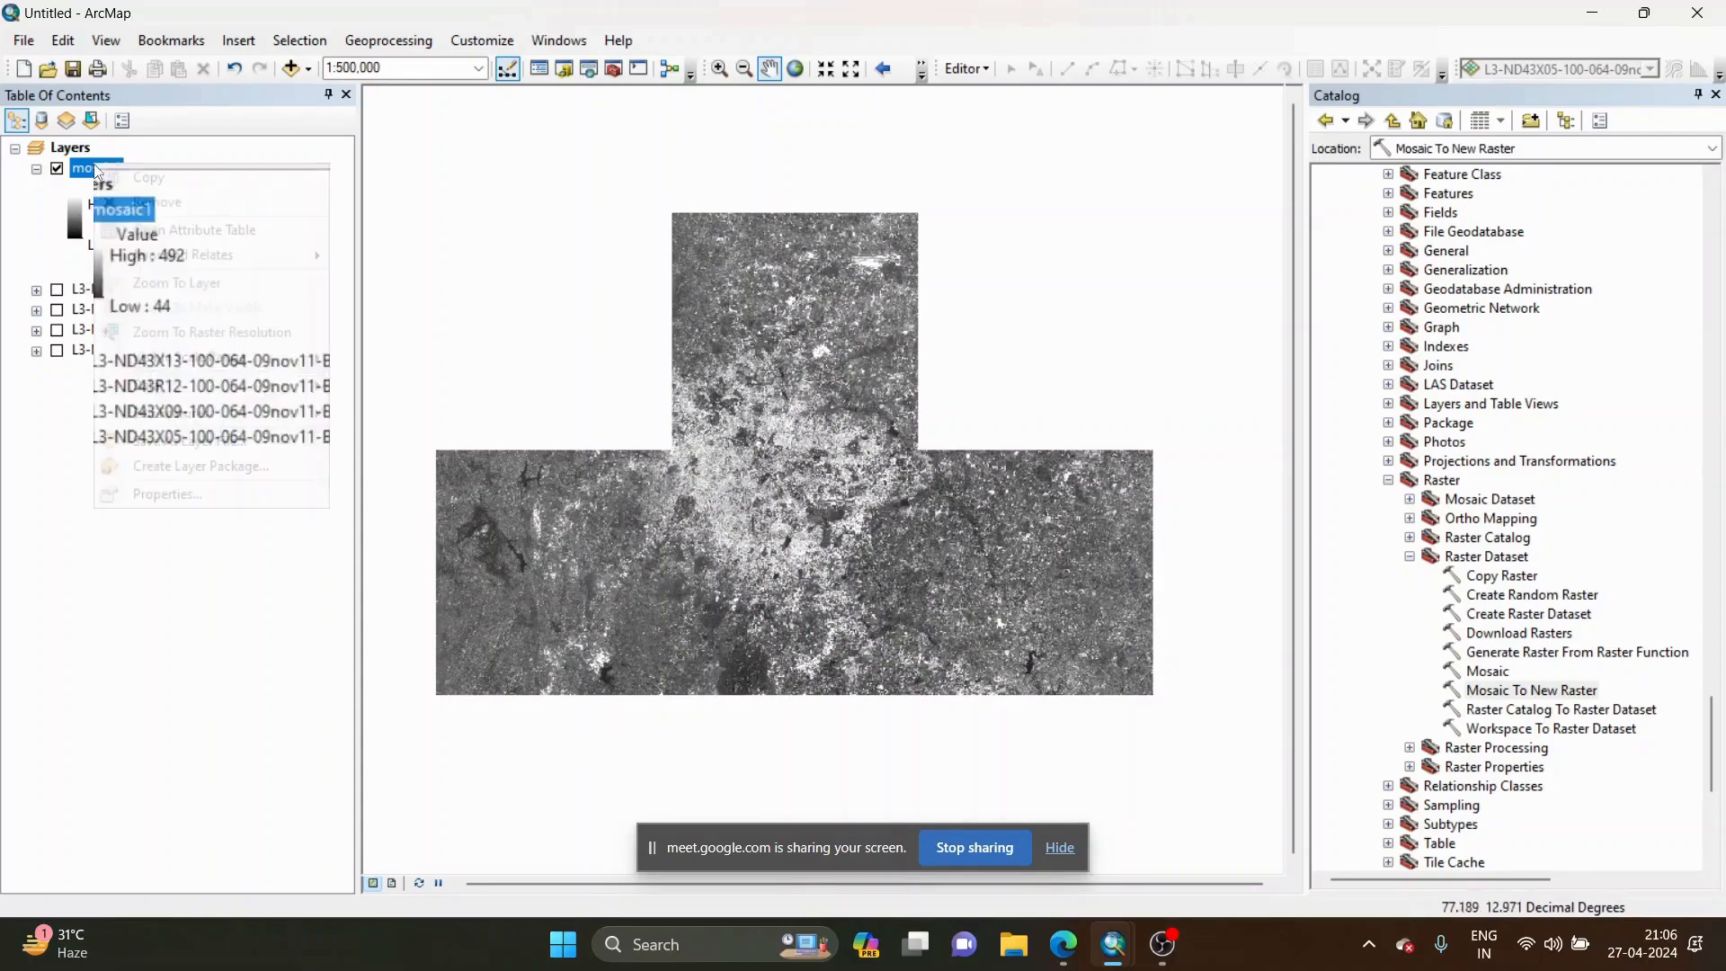
pyautogui.moveTo(225, 385)
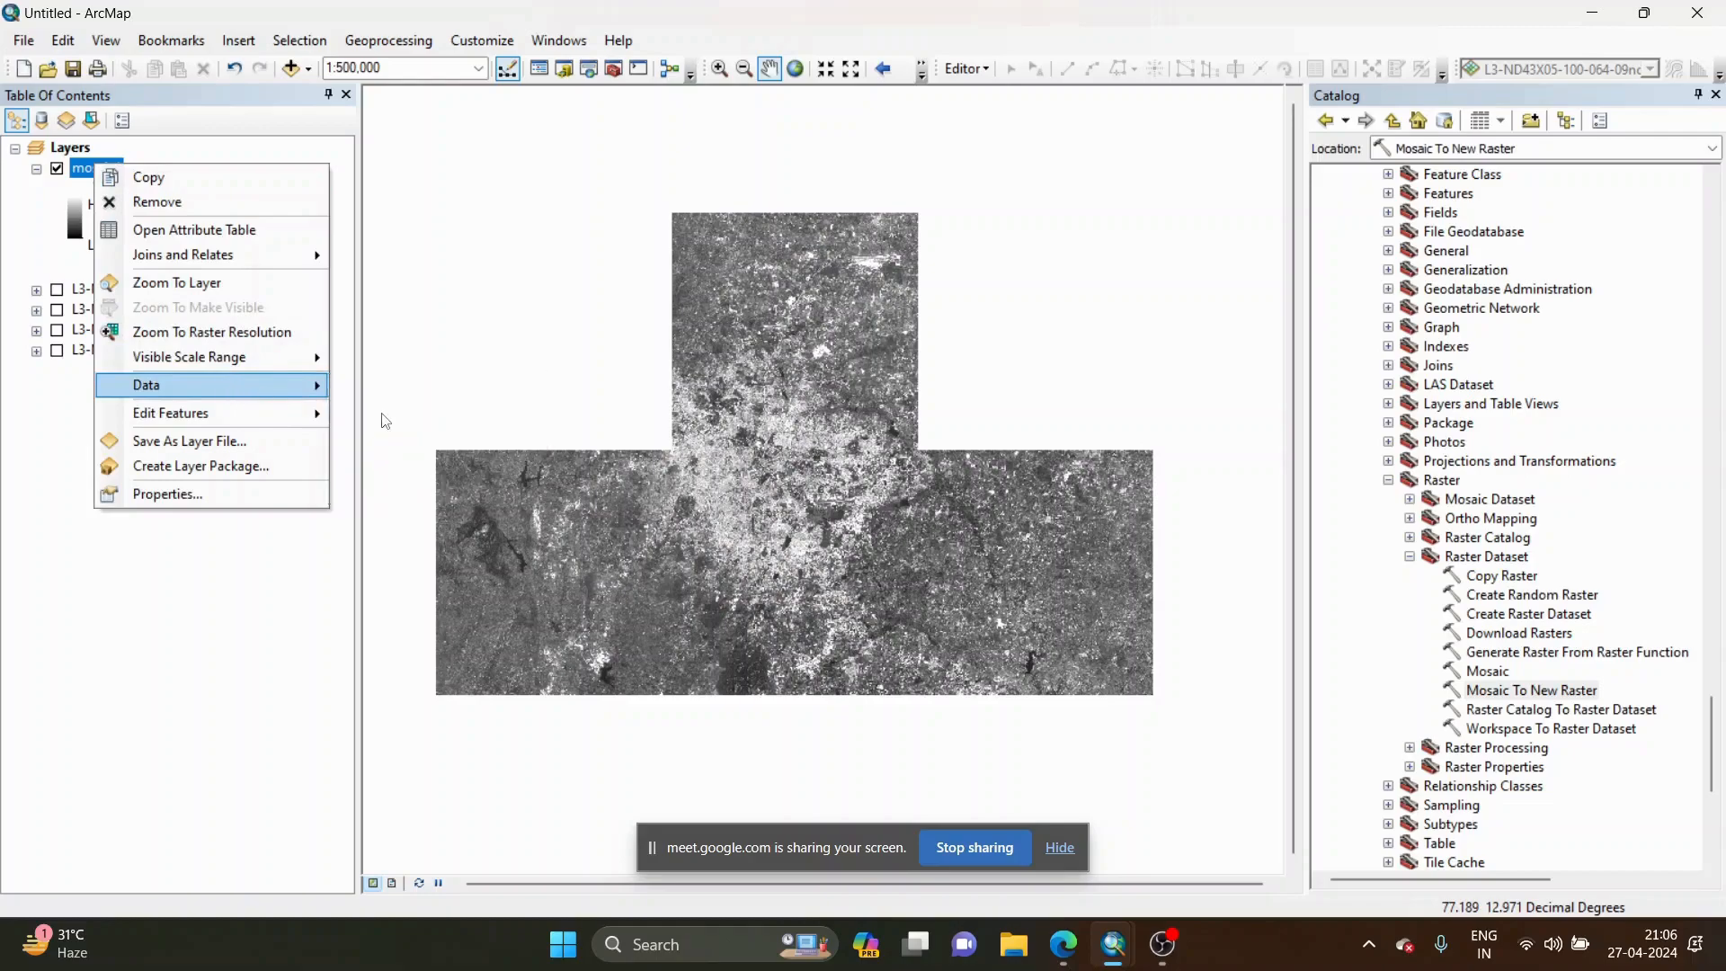
pyautogui.click(382, 412)
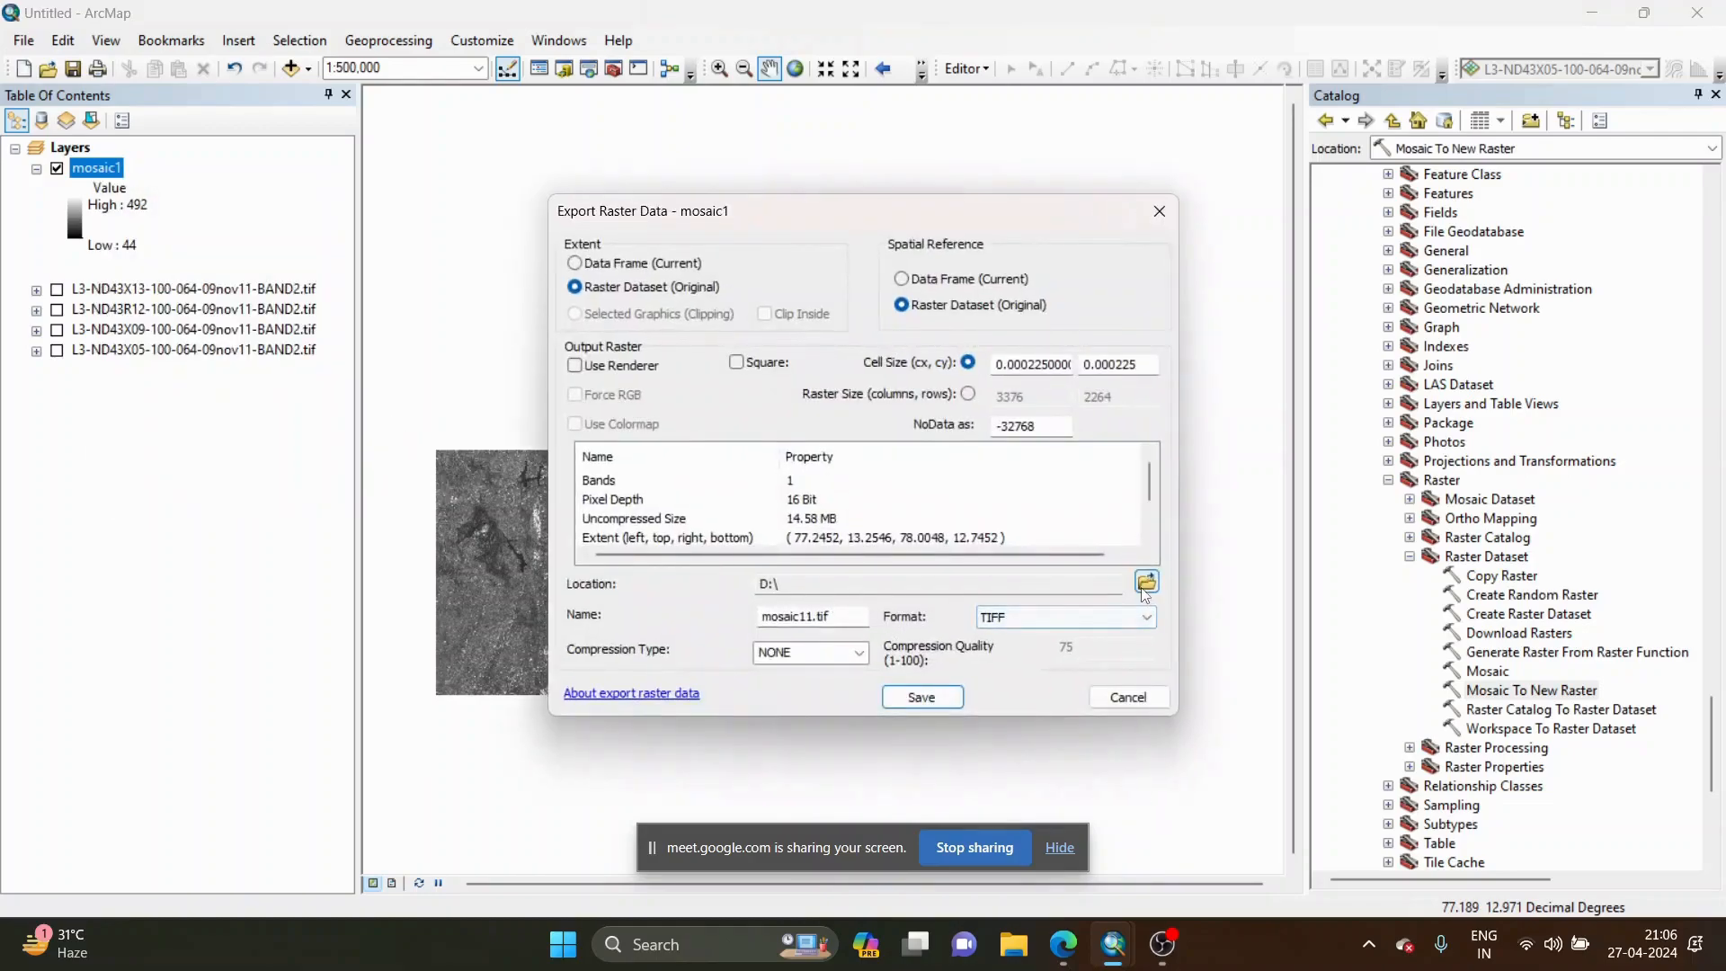
pyautogui.click(813, 619)
pyautogui.press('BackSpace')
pyautogui.write('band2')
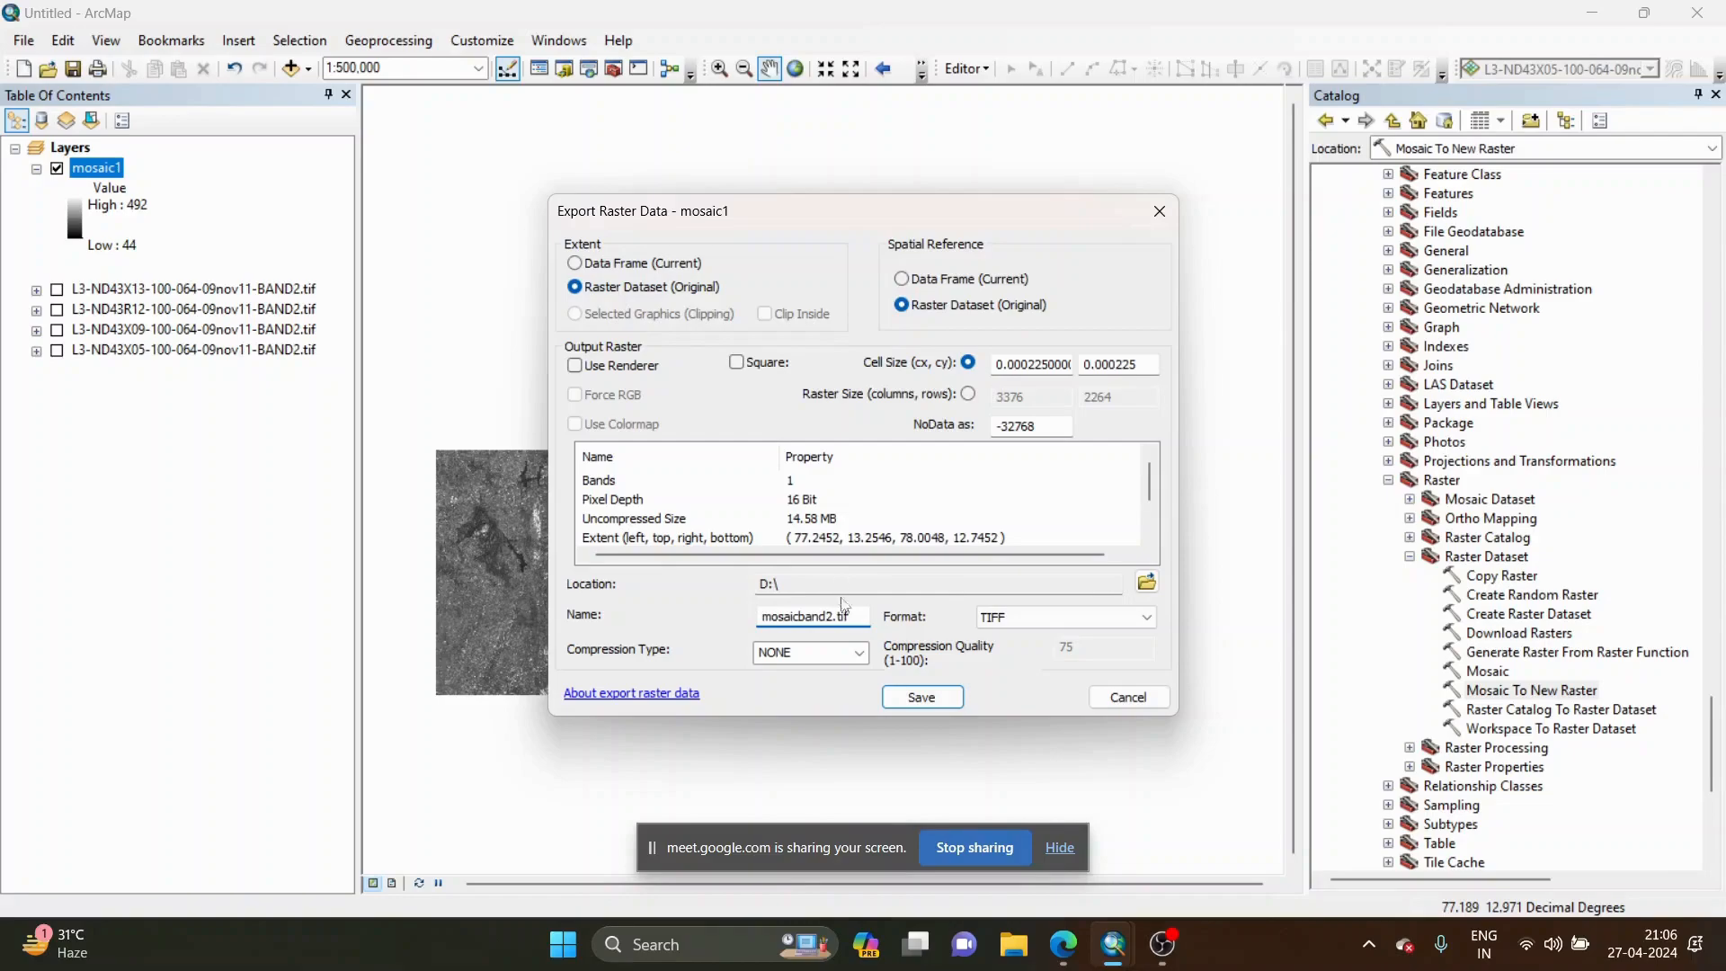
pyautogui.click(901, 706)
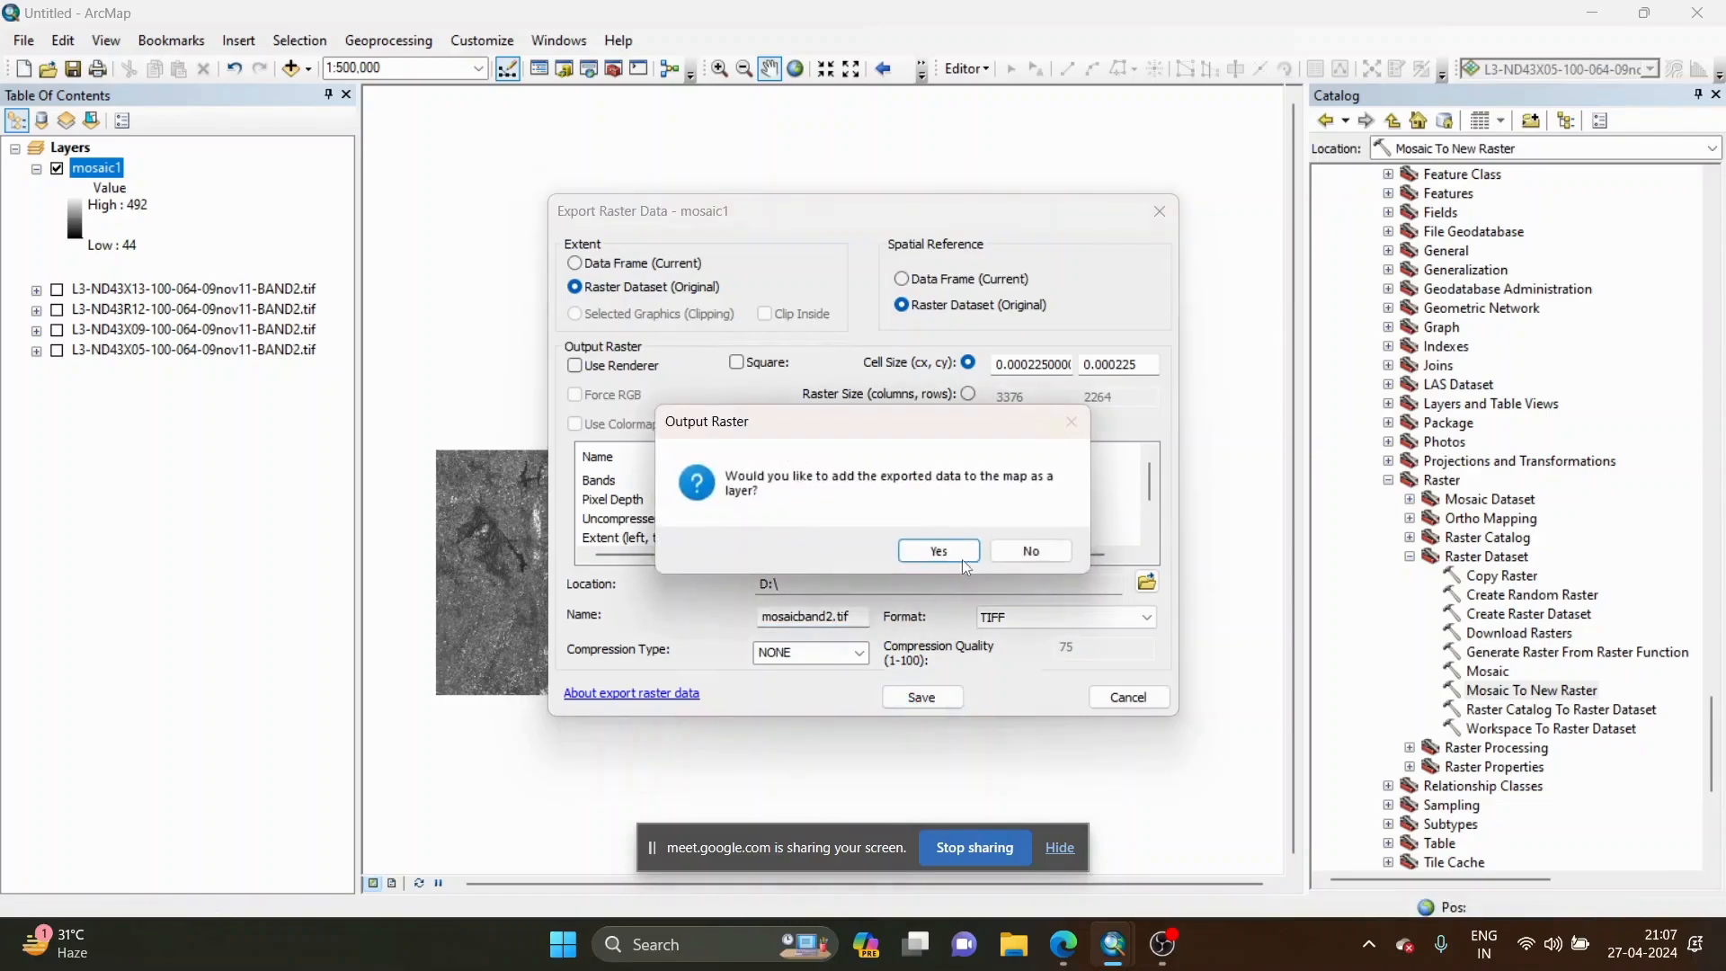
pyautogui.click(1030, 551)
# Locate Mosaic To New Raster in the Raster Dataset toolset of Data Management Tools and reopen it.
pyautogui.scroll(1, 799, 406)
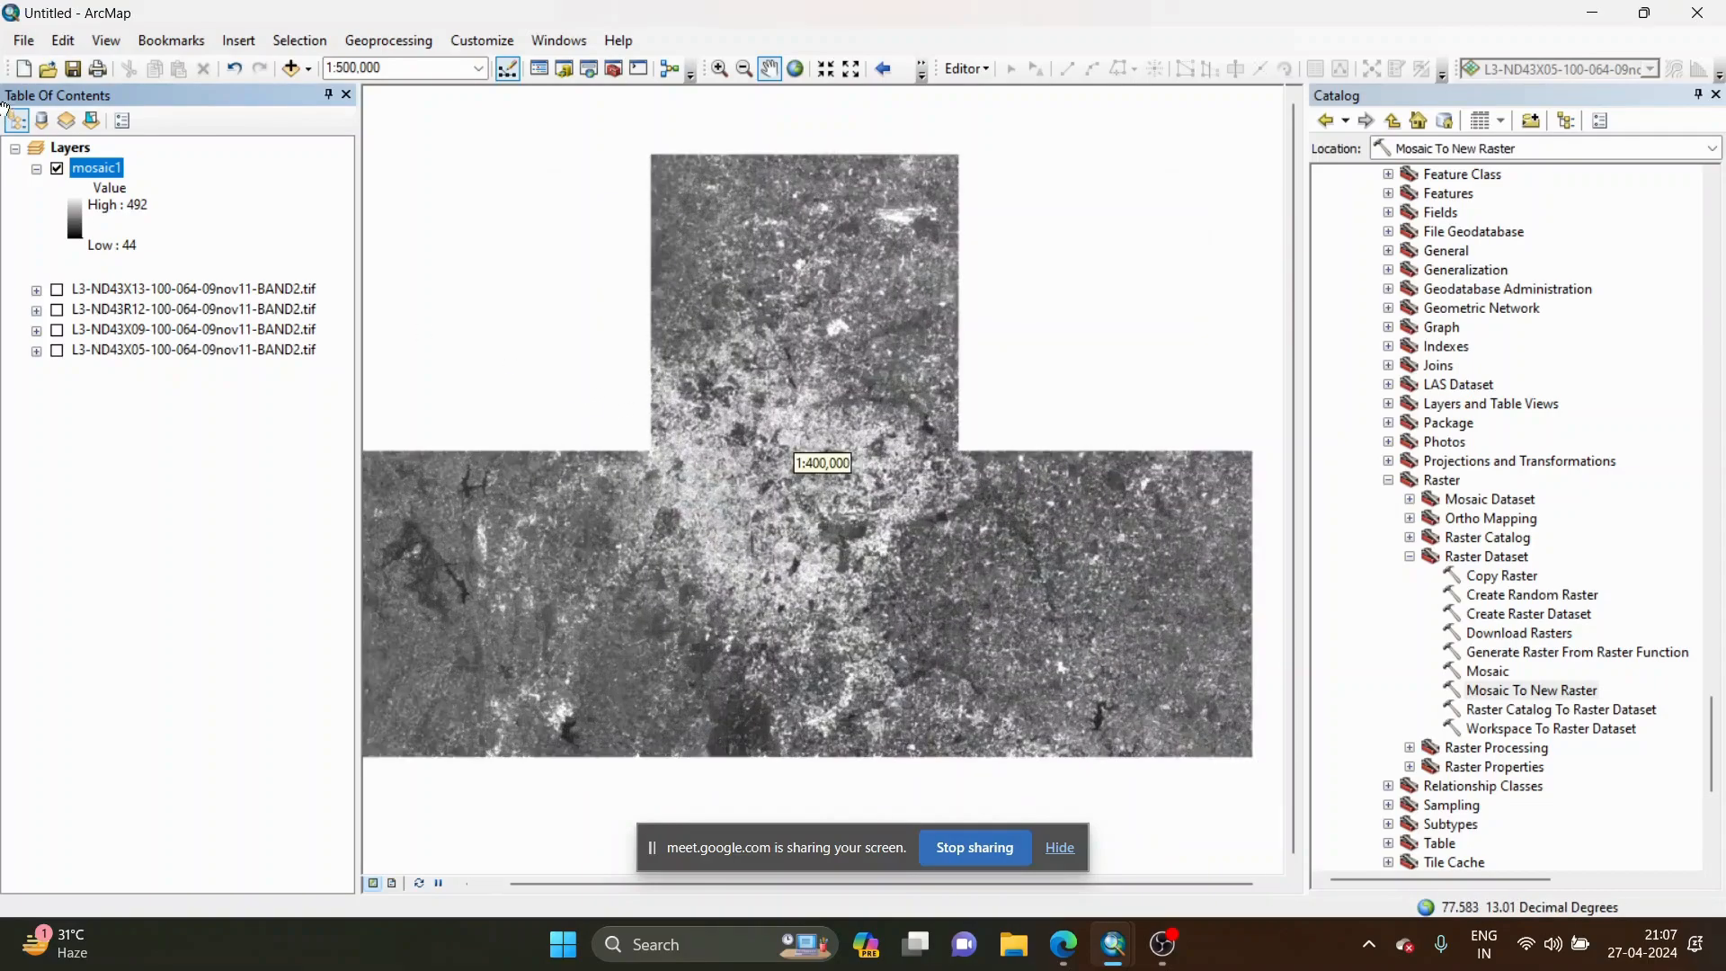
pyautogui.scroll(-2, 793, 563)
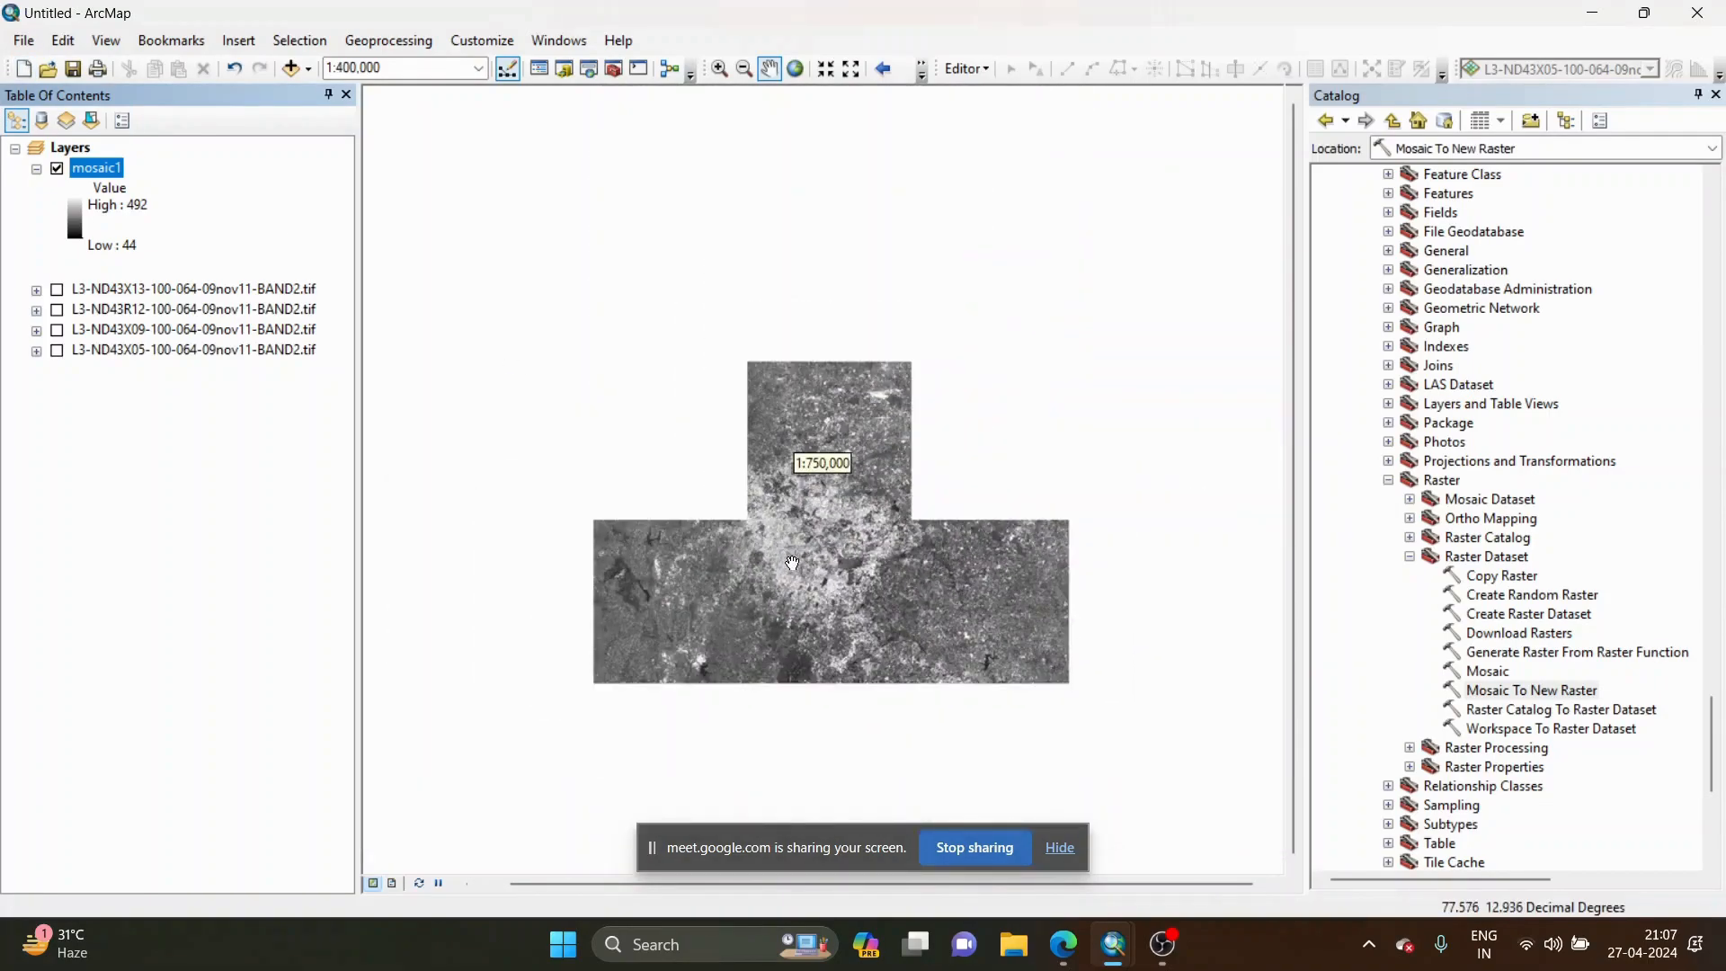
pyautogui.scroll(2, 1395, 614)
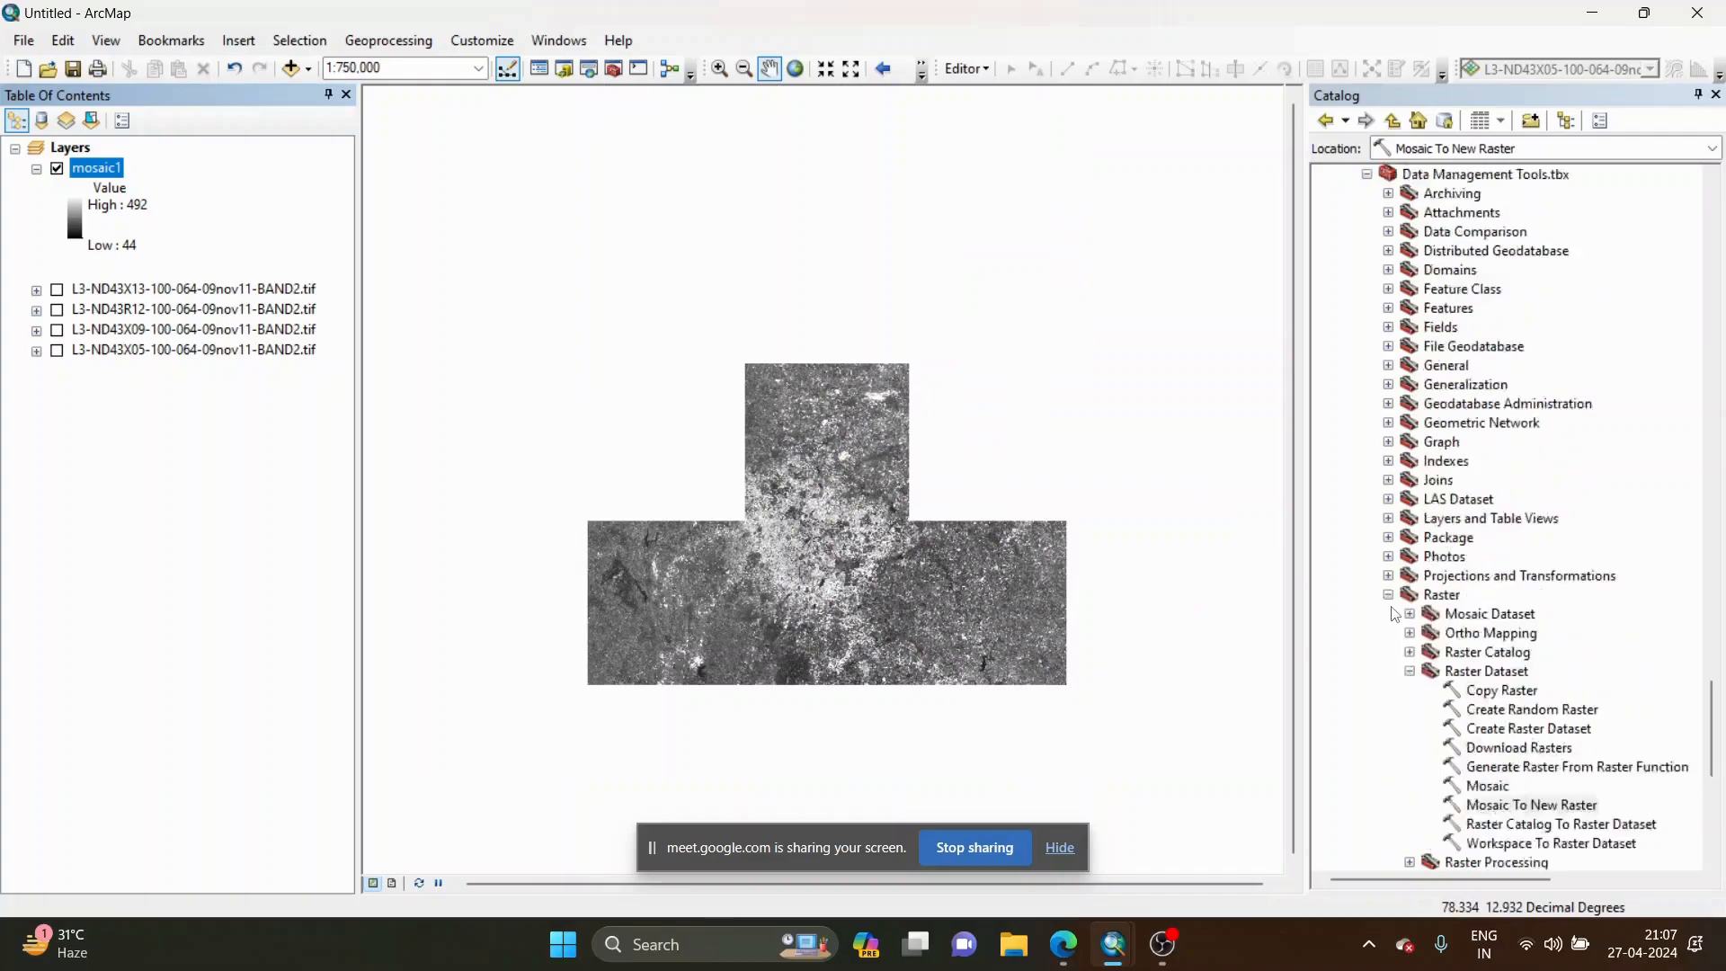
pyautogui.scroll(3, 1396, 614)
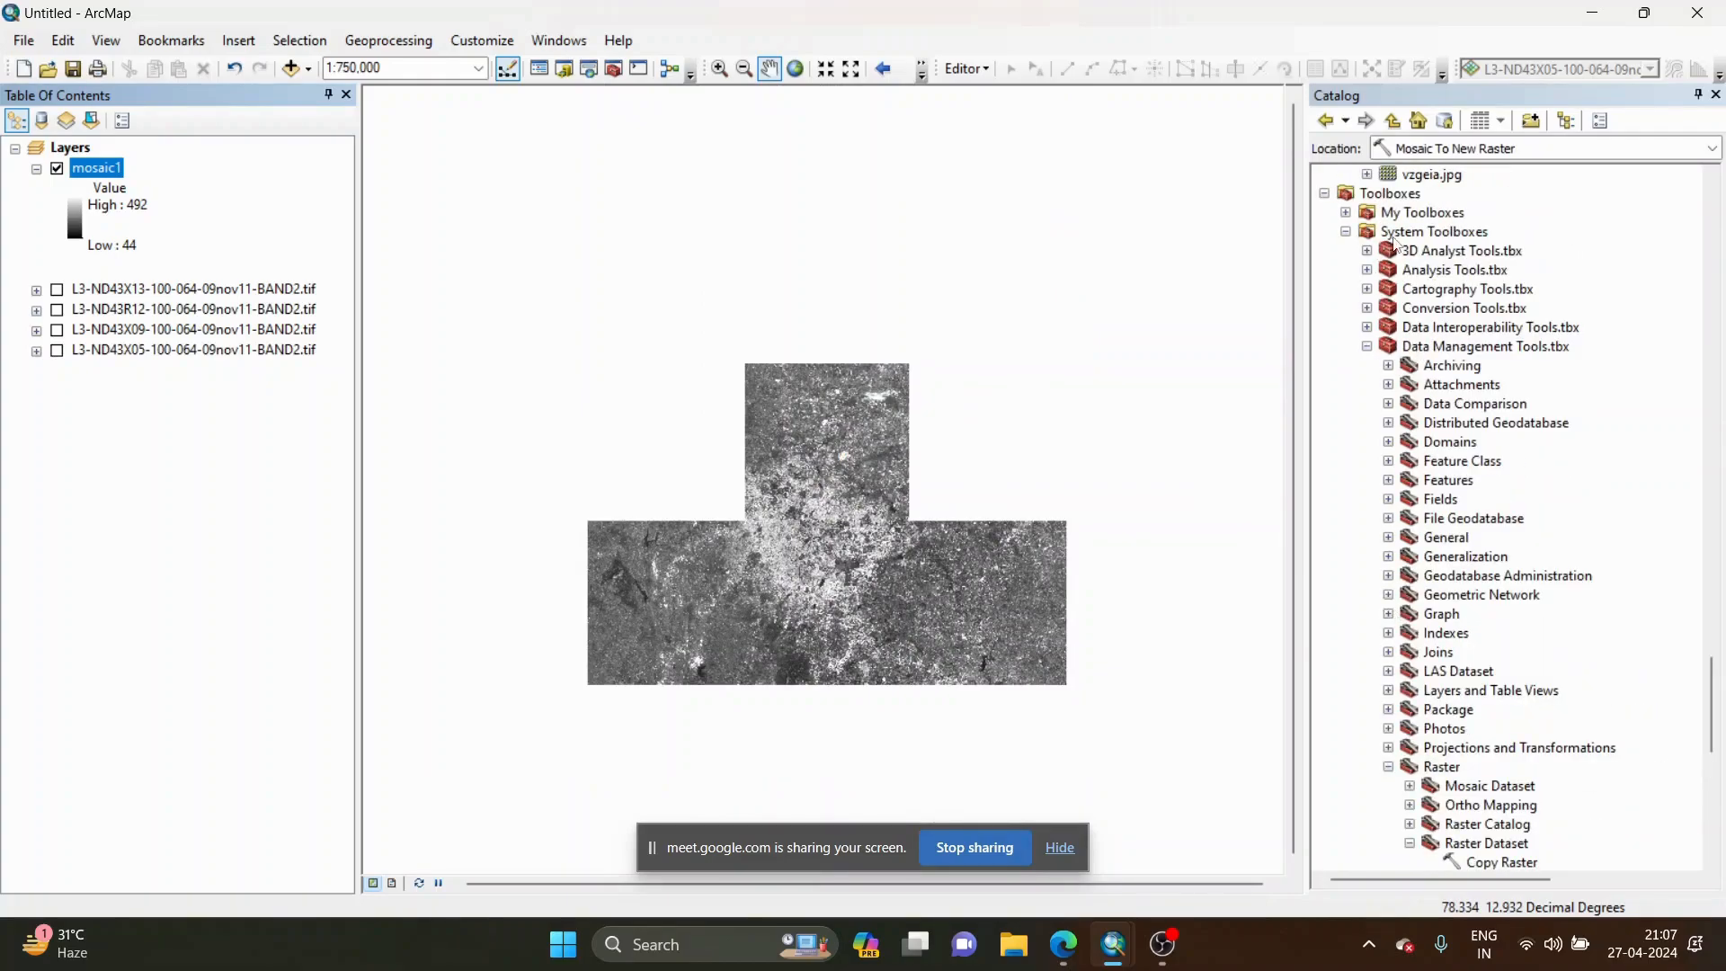
pyautogui.scroll(-6, 1439, 392)
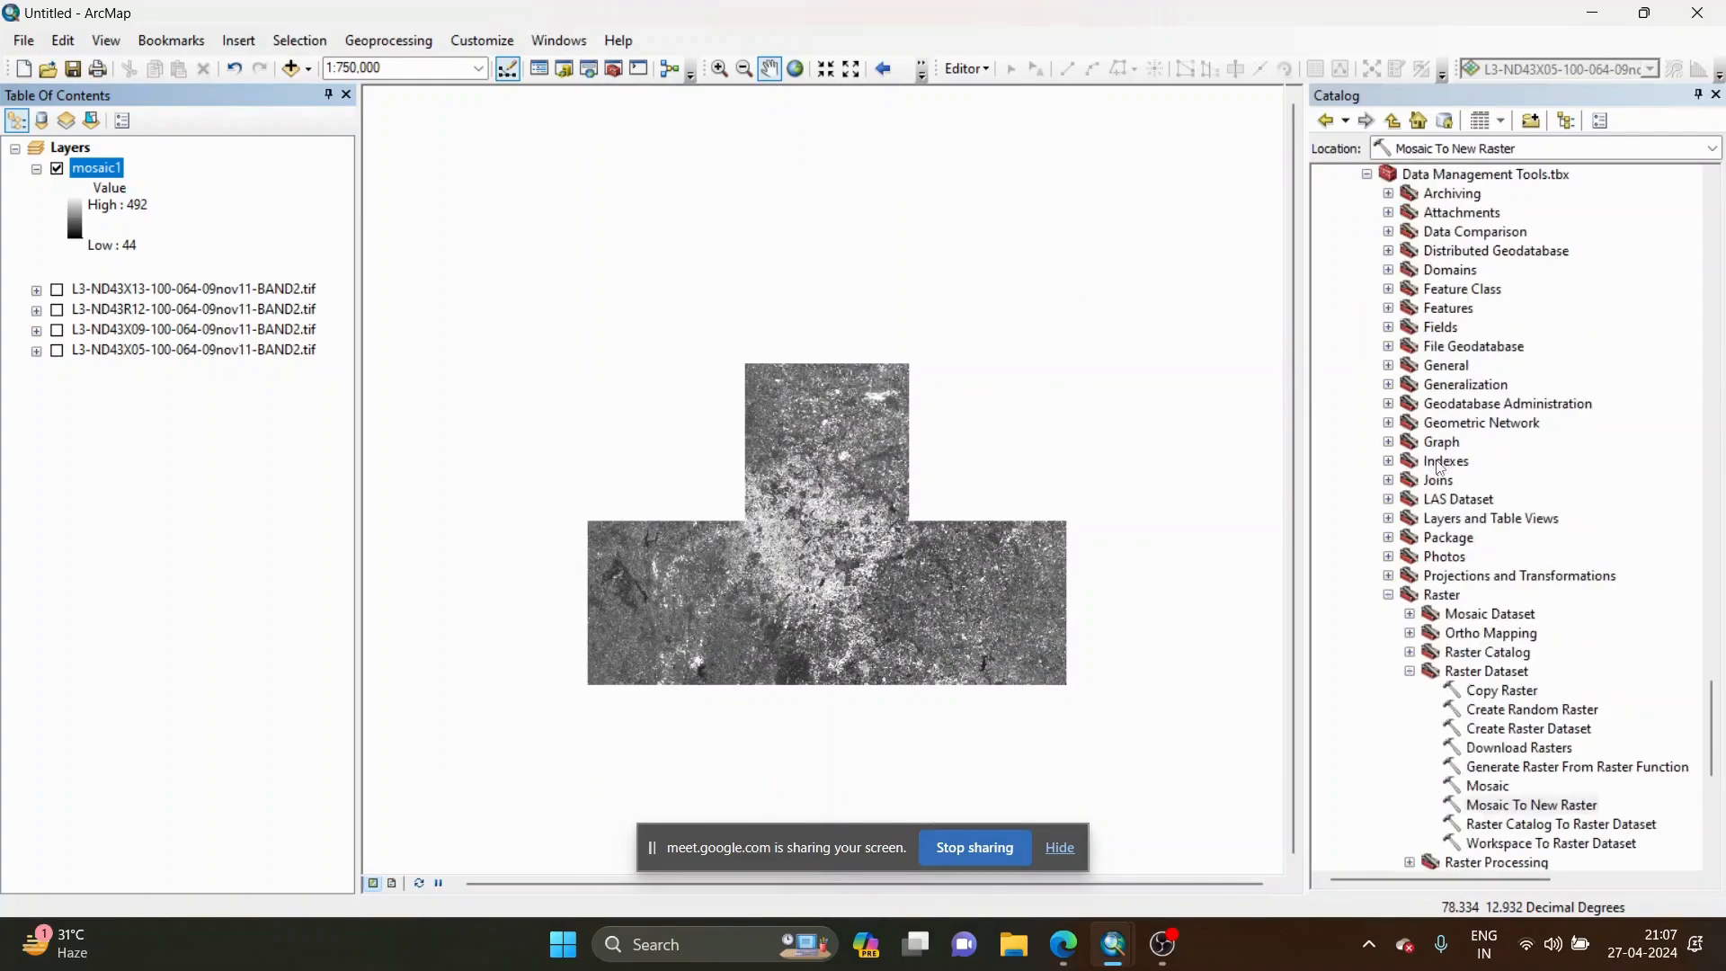
pyautogui.click(1390, 424)
pyautogui.click(1390, 425)
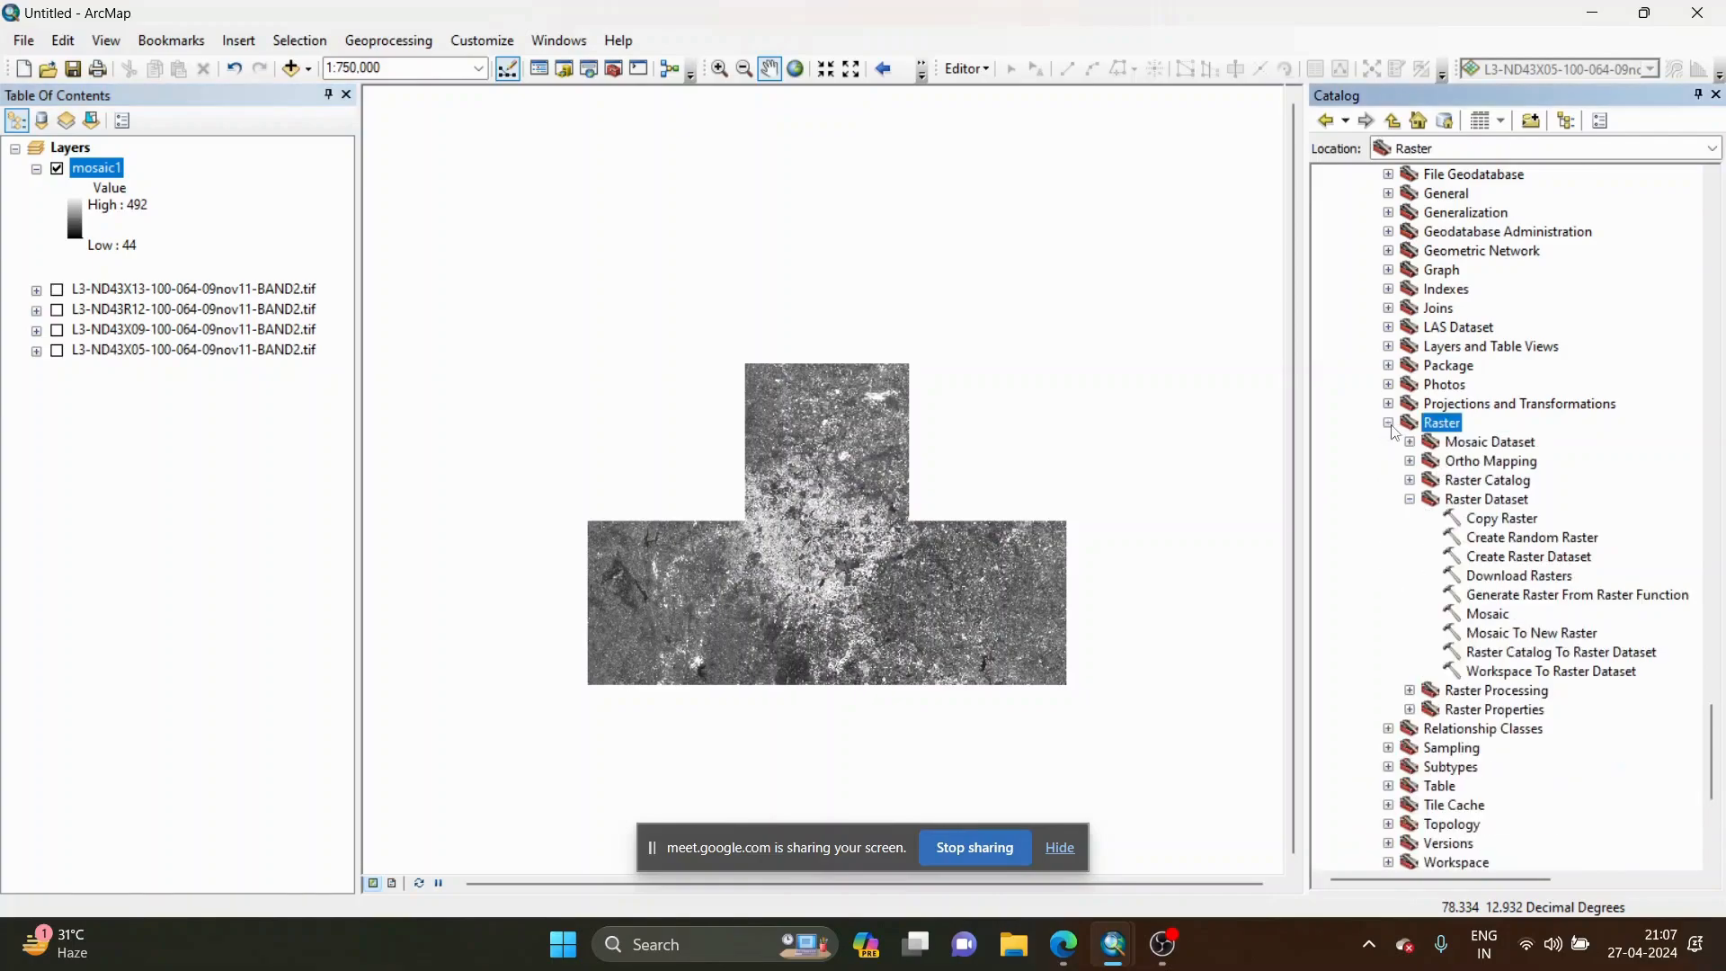
pyautogui.click(1410, 500)
pyautogui.click(1410, 500)
pyautogui.doubleClick(1499, 633)
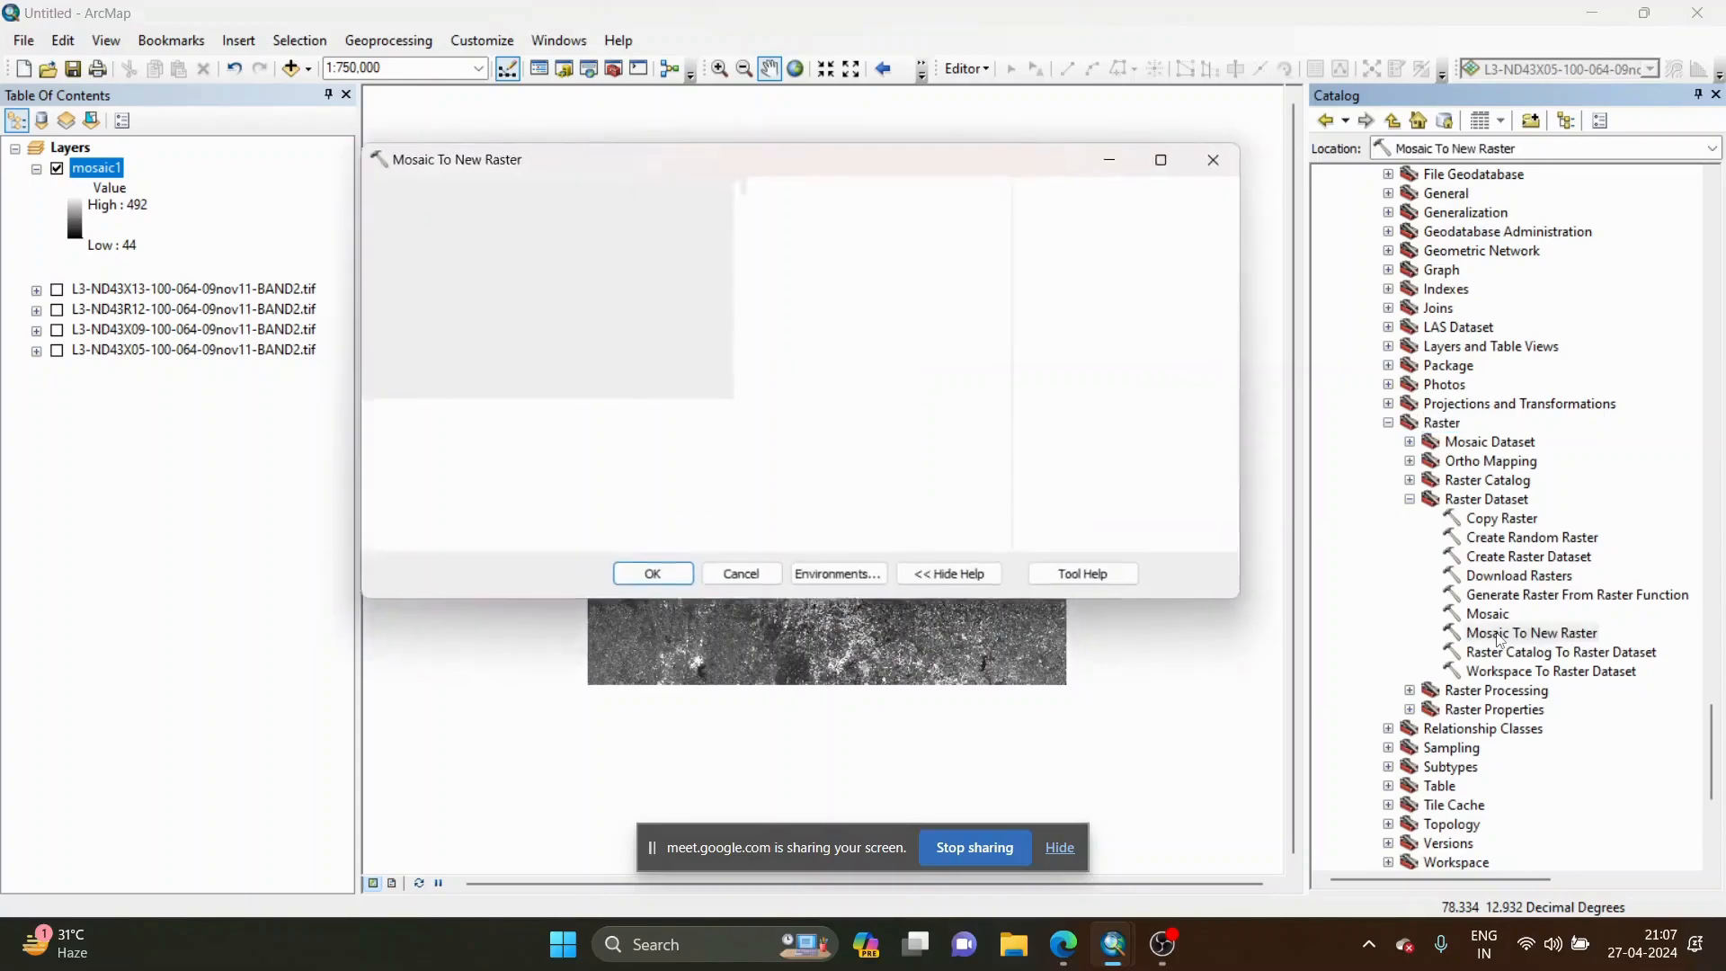
# Look over the tool's input raster, dataset name and number of bands parameters, and close it without running.
pyautogui.click(935, 222)
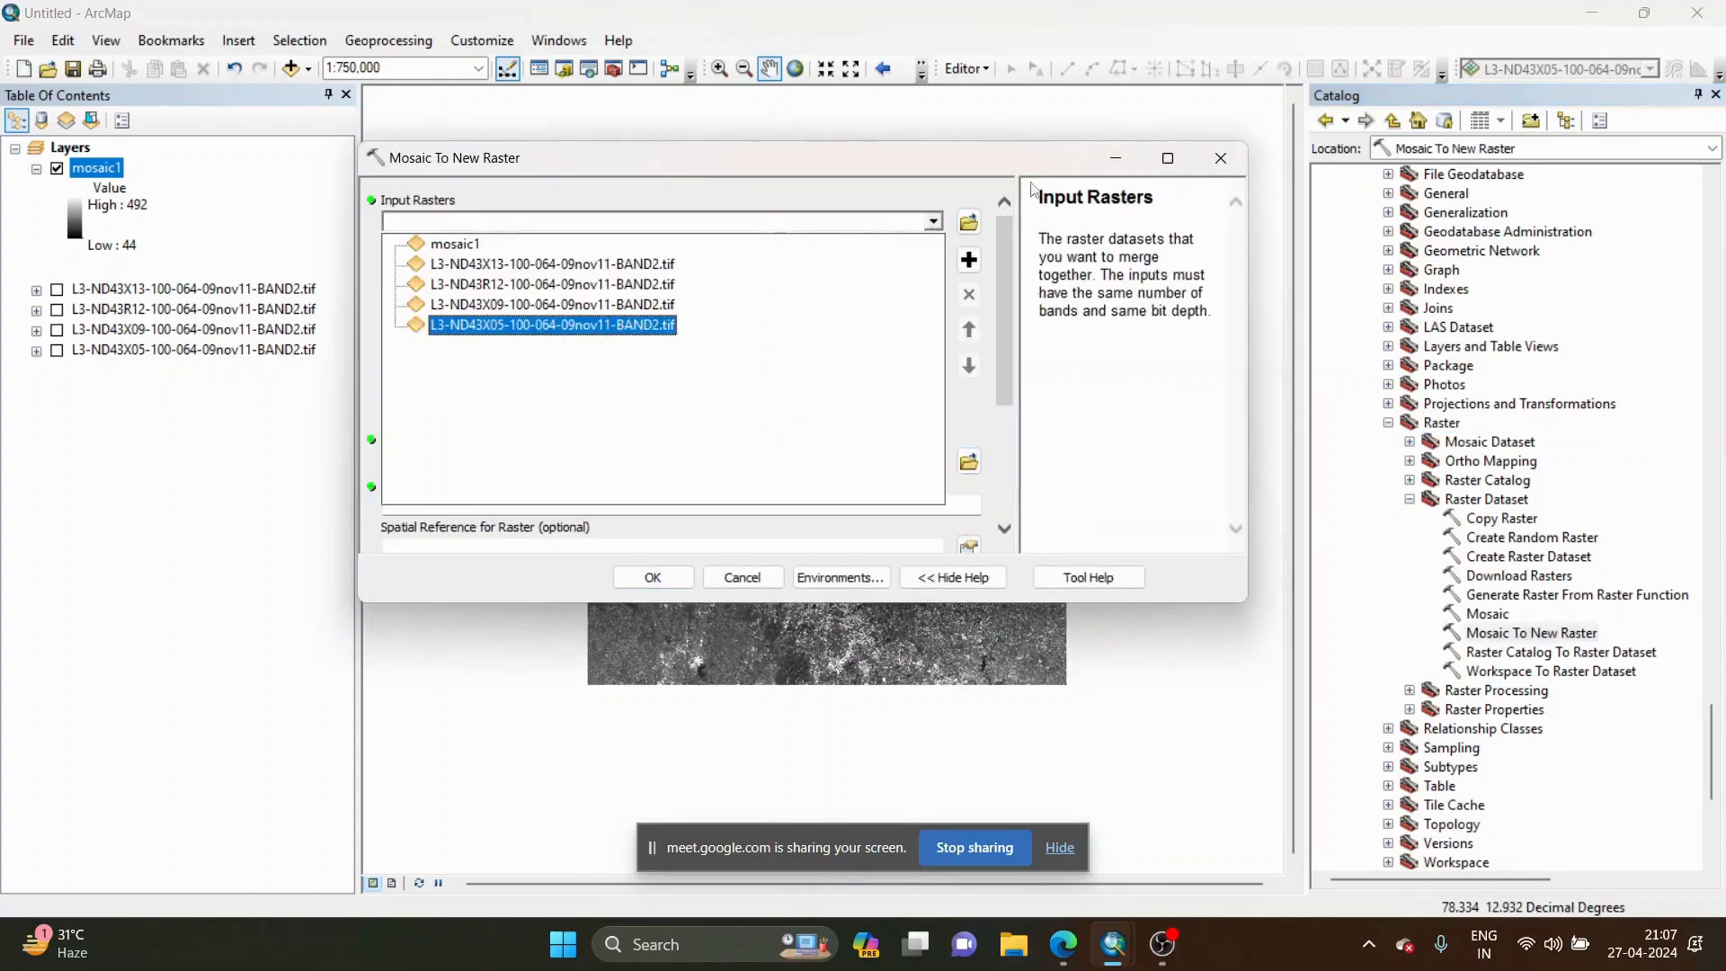
pyautogui.click(973, 170)
pyautogui.scroll(-3, 796, 439)
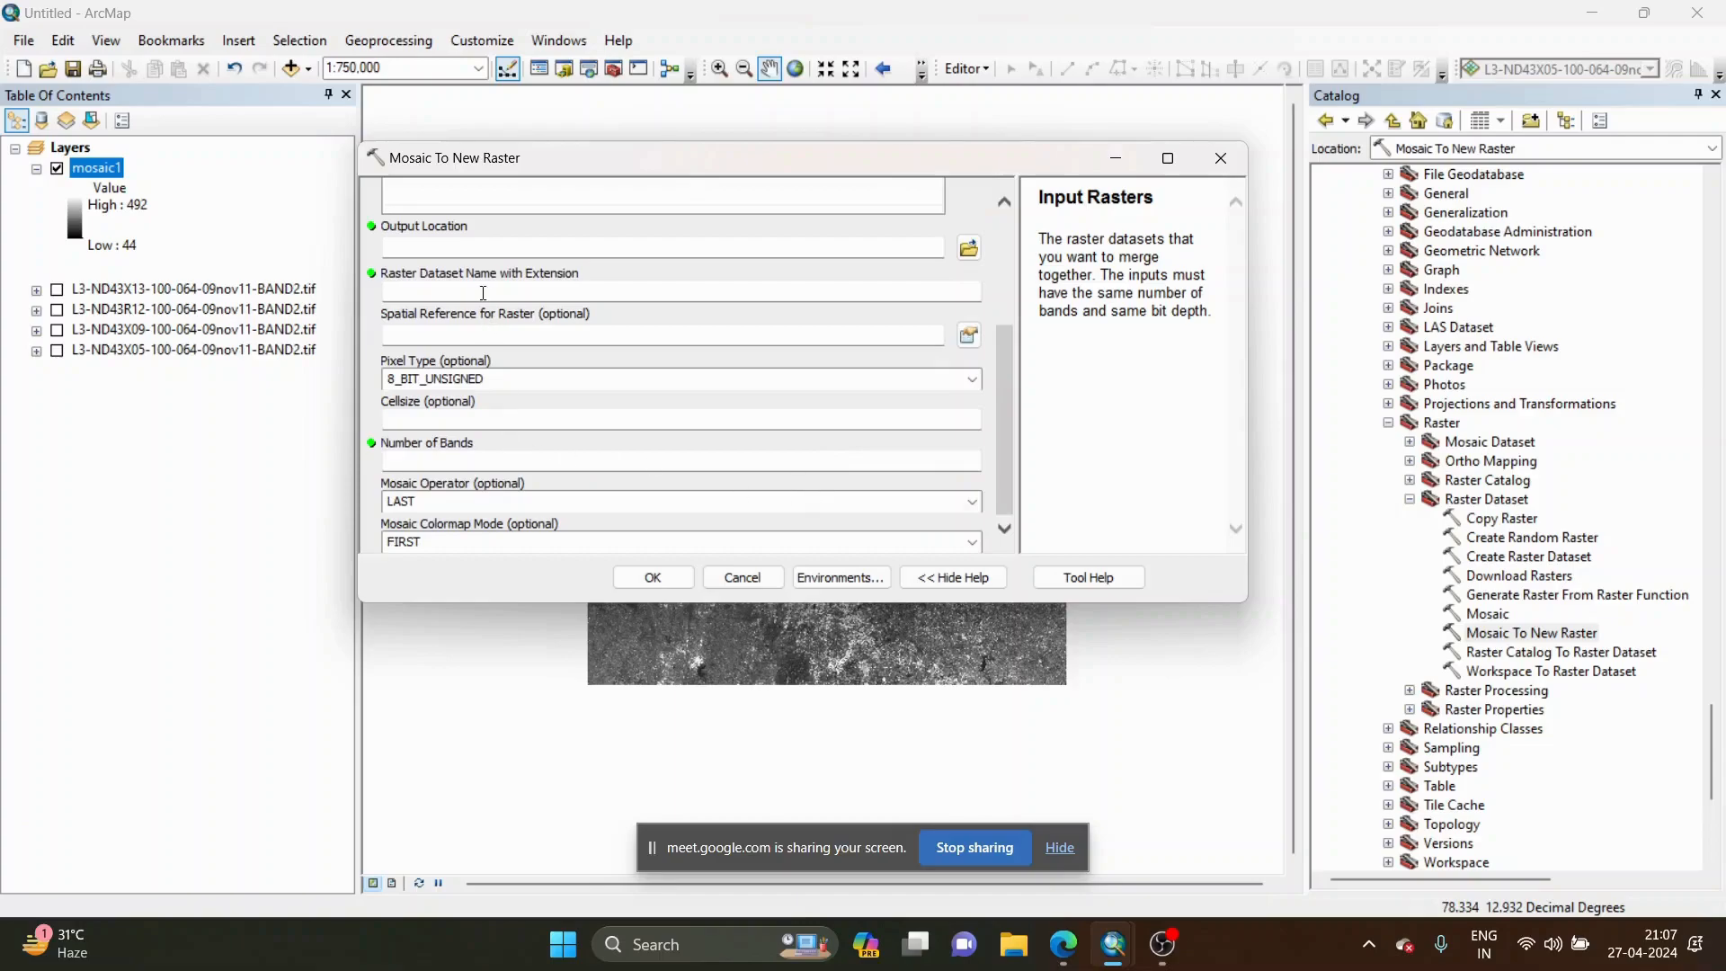
pyautogui.click(484, 292)
pyautogui.click(1000, 279)
pyautogui.moveTo(1001, 289); pyautogui.dragTo(1008, 440)
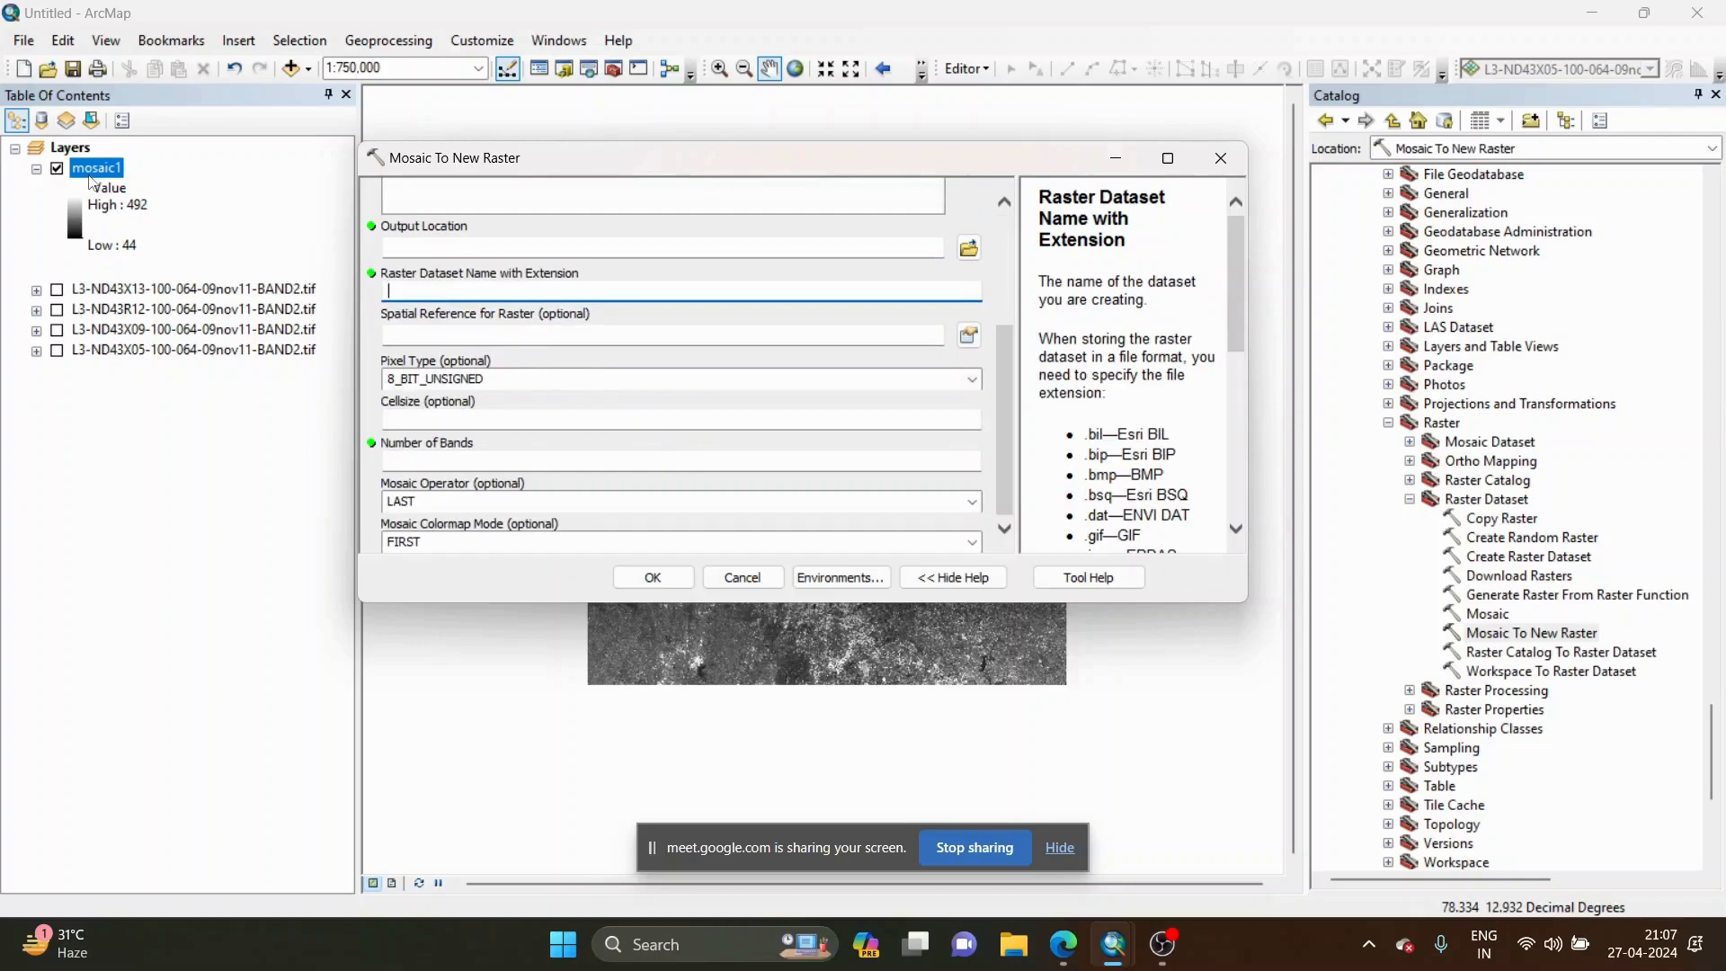
pyautogui.click(446, 464)
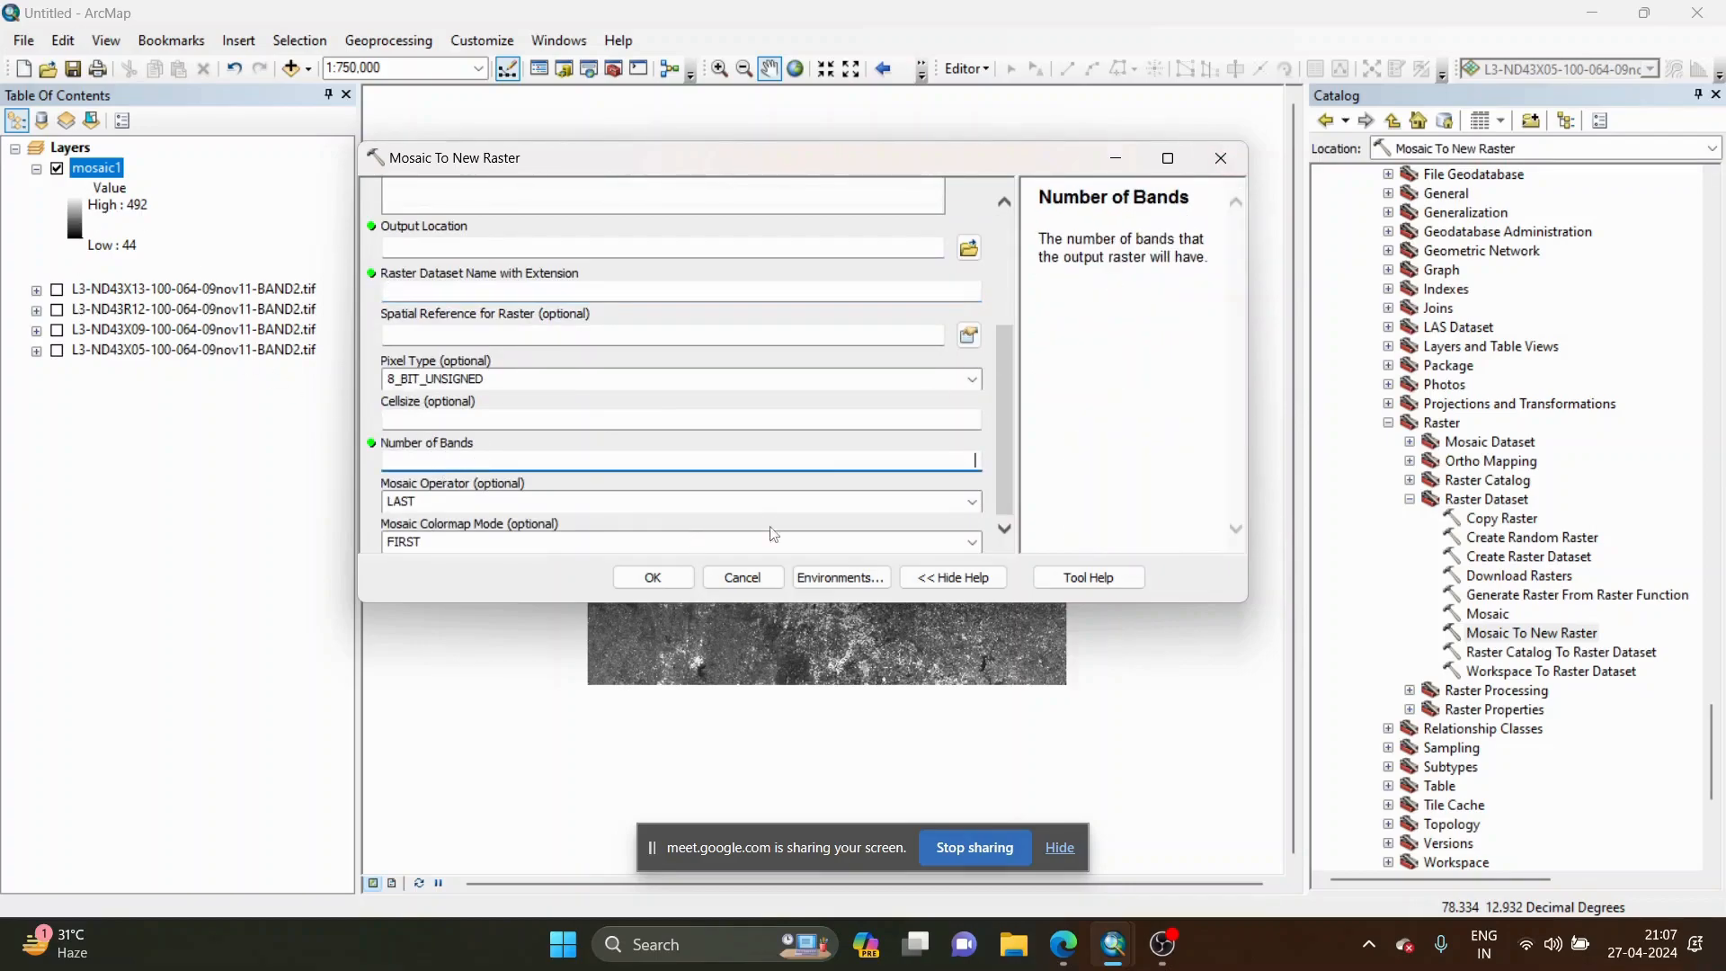
pyautogui.click(1222, 166)
pyautogui.scroll(1, 879, 448)
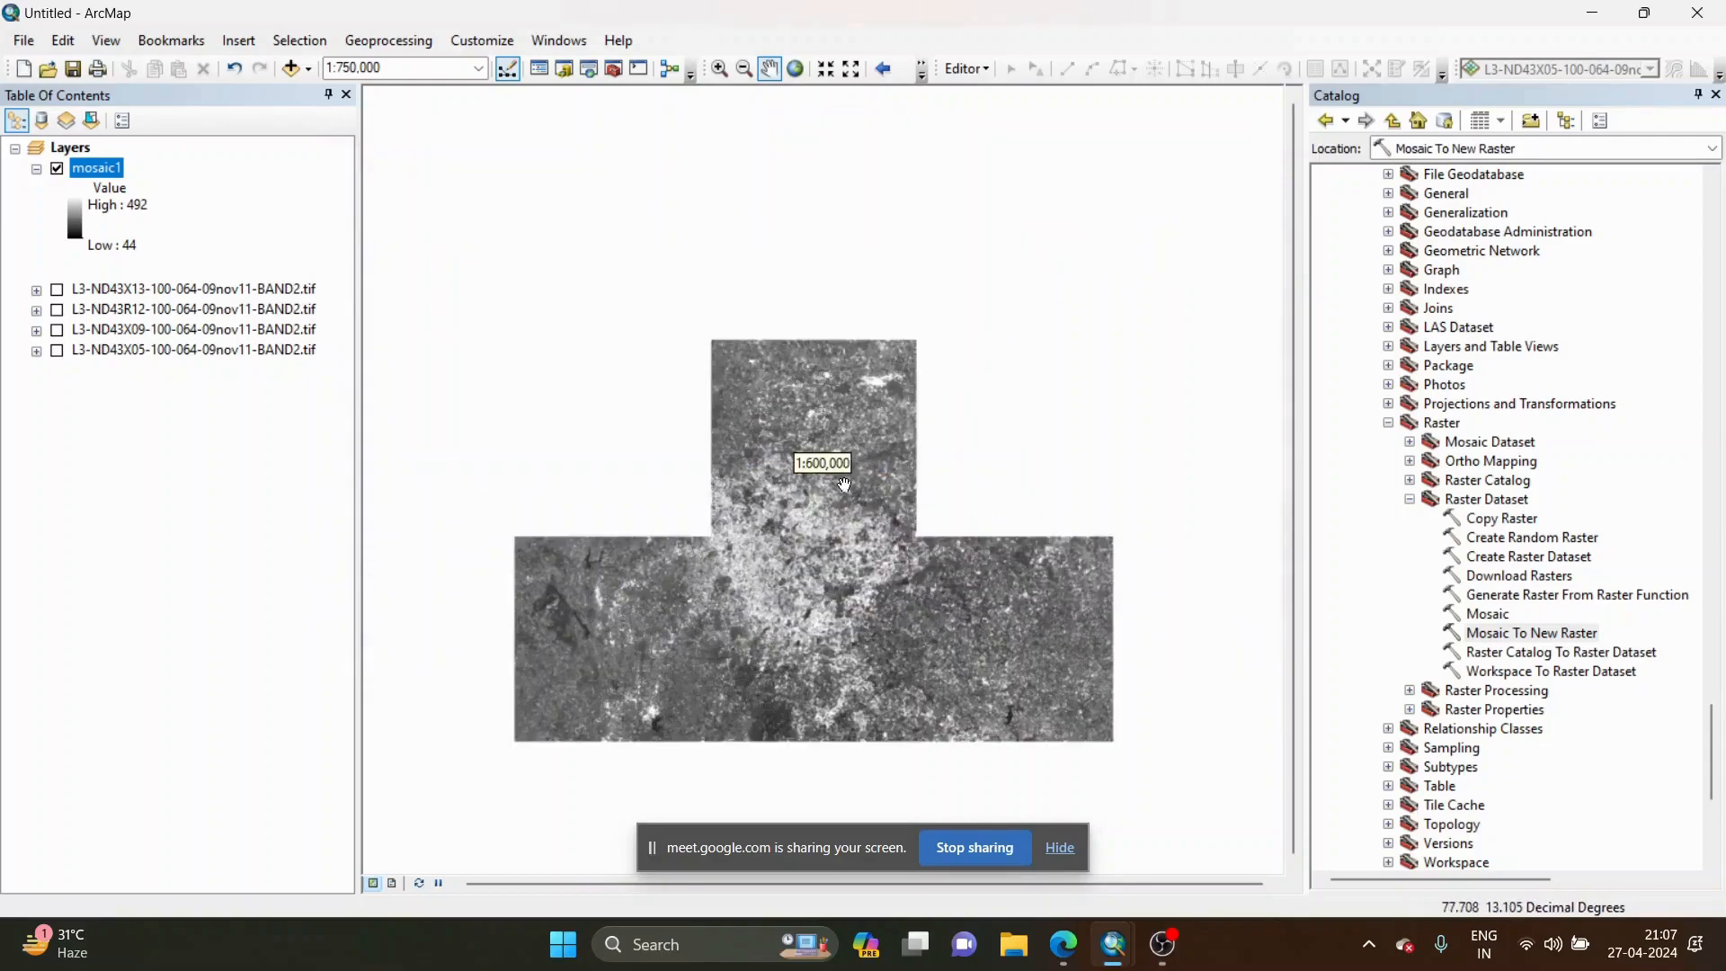